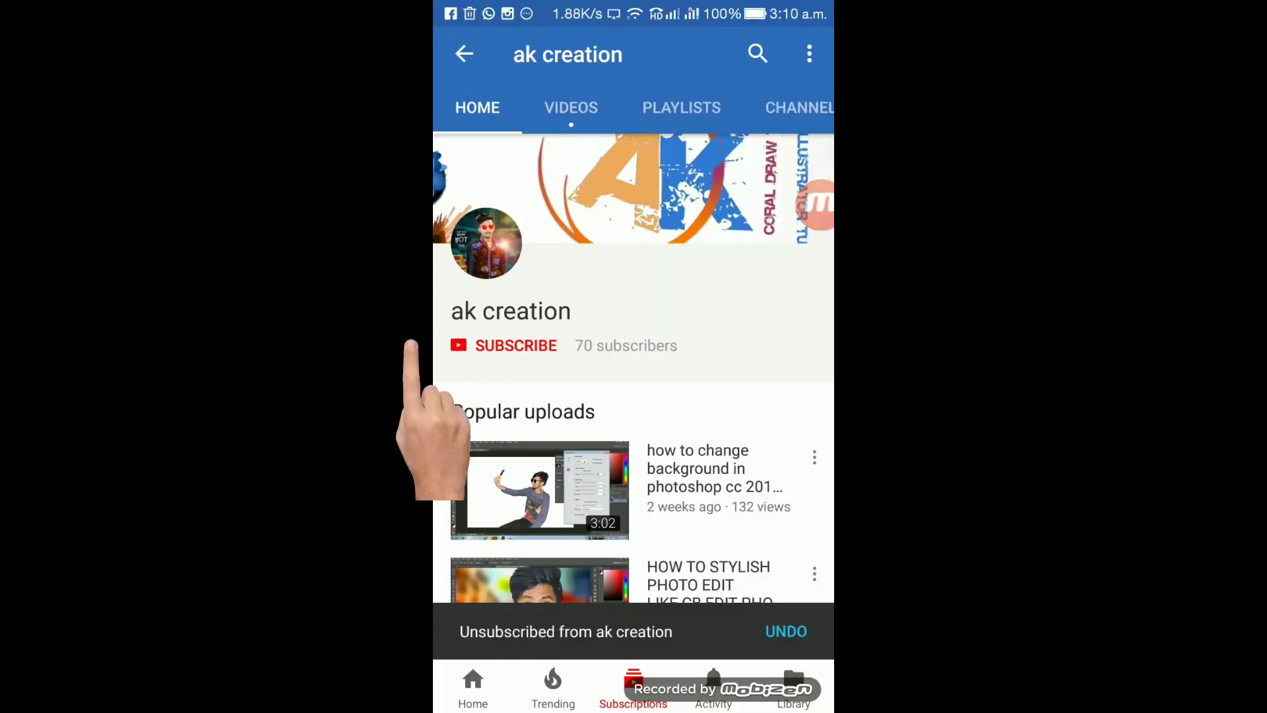
- Subscribe to the ak creation channel with all notifications, then zoom into the man's photo in Photoshop
left_click(485, 345)
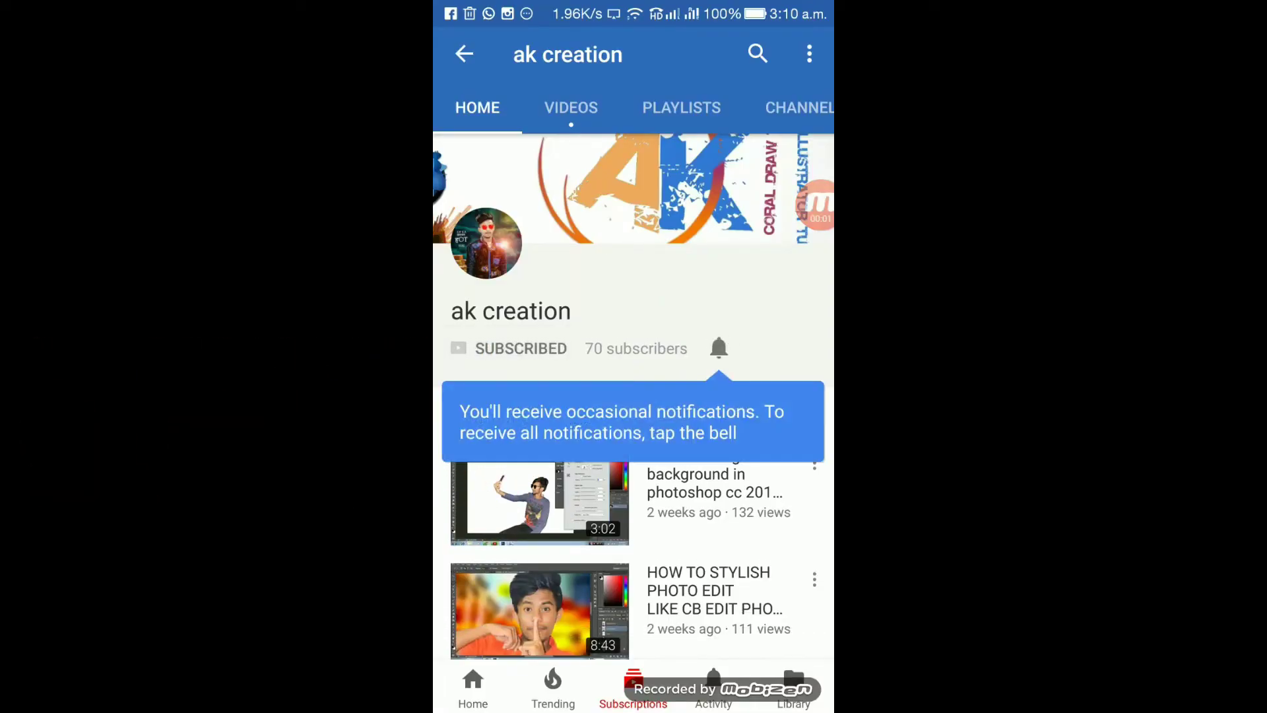
left_click(719, 348)
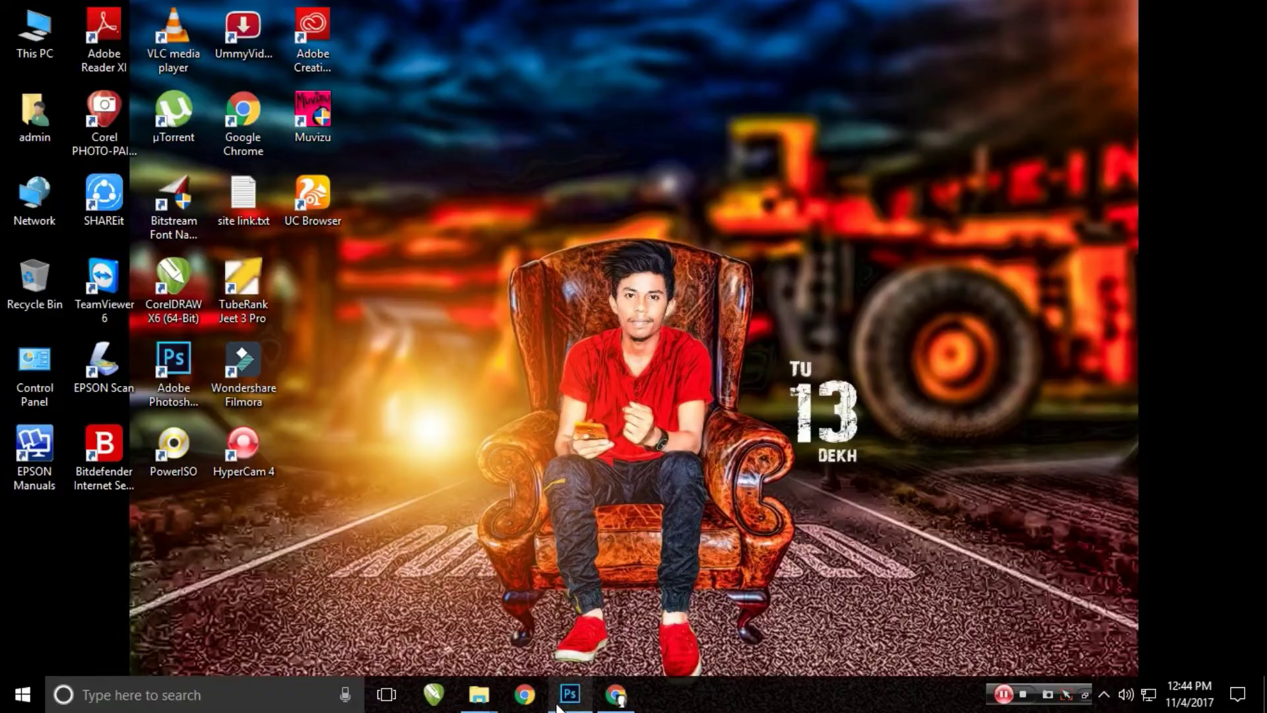
left_click(573, 708)
mouse_move(524, 356)
left_mouse_down()
mouse_move(499, 556)
mouse_move(323, 215)
mouse_move(322, 378)
left_mouse_up()
left_click_drag(319, 427, 332, 444)
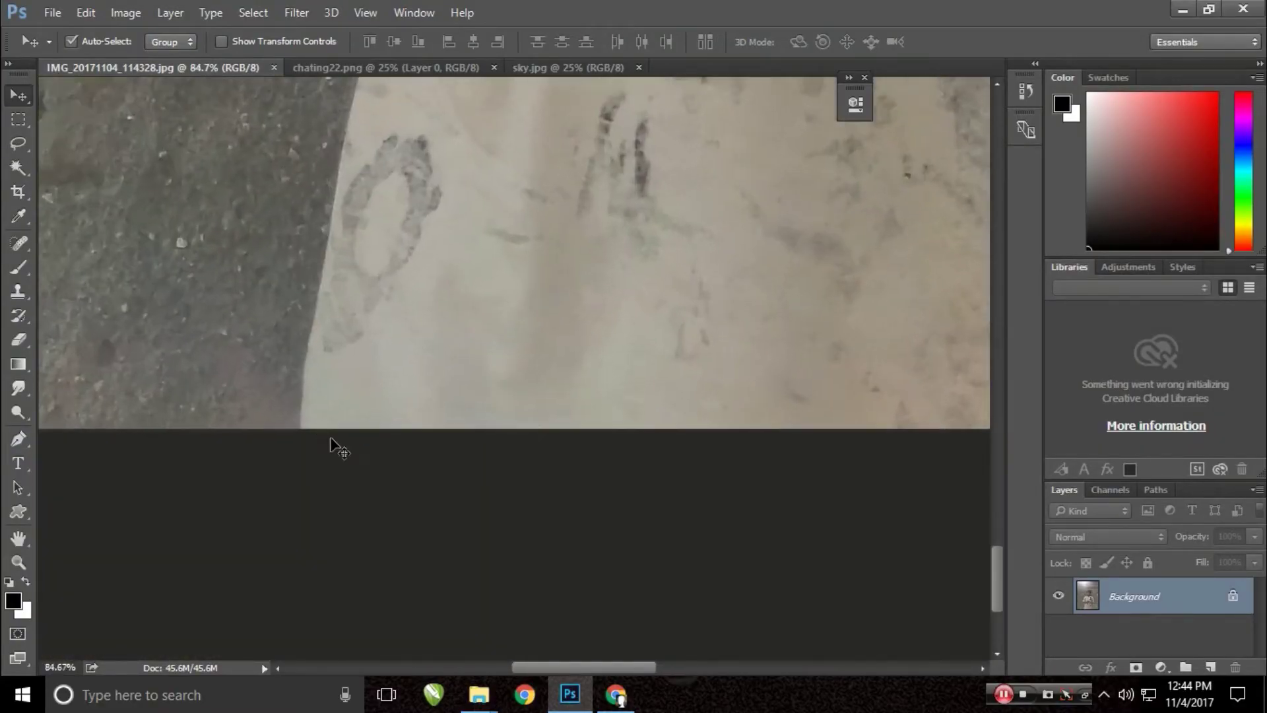
- Trace a Pen path from the photo's lower edge up the shirt, jaw and face
key("p")
left_click(306, 435)
scroll(324, 438, "up", 3)
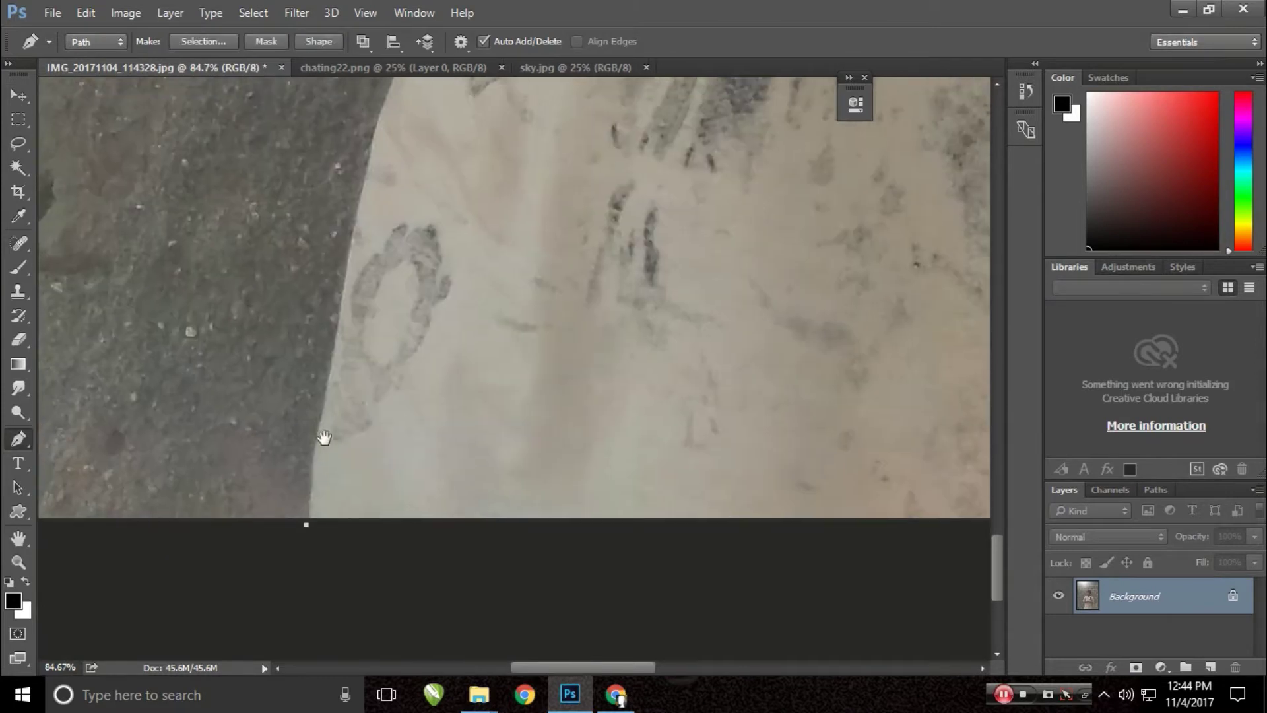
left_click_drag(340, 277, 351, 451)
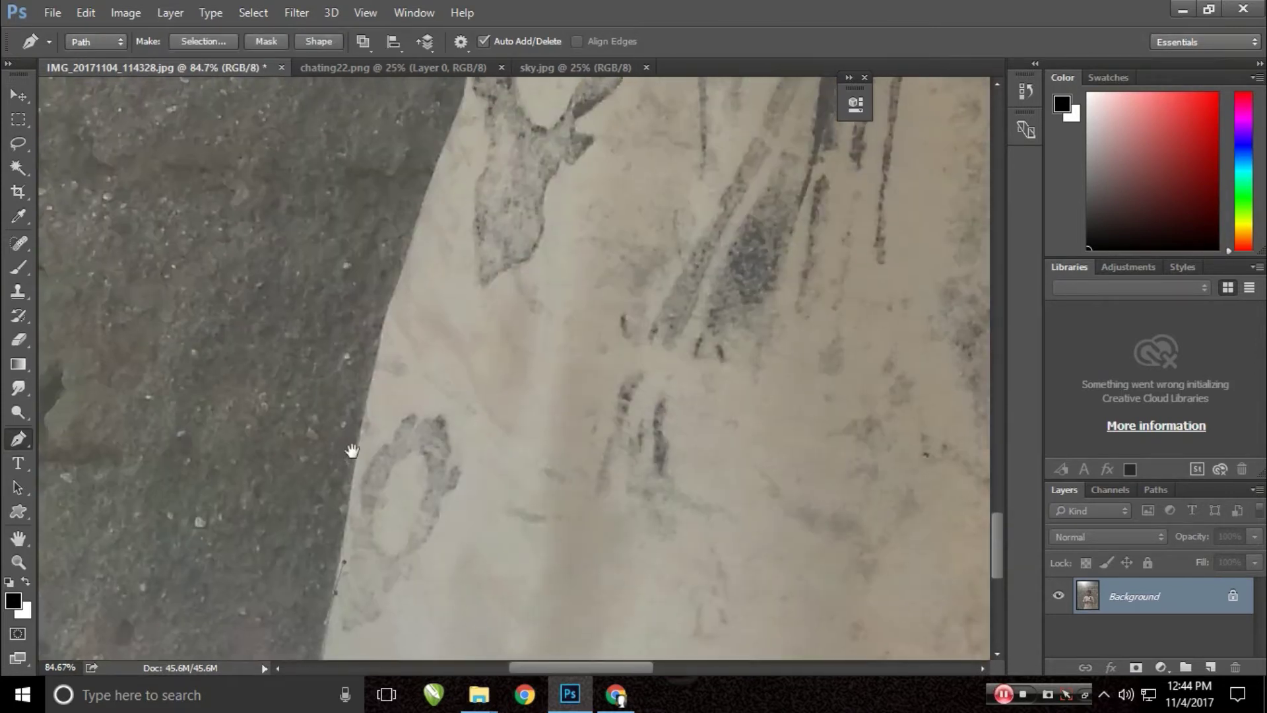
left_click_drag(387, 310, 423, 382)
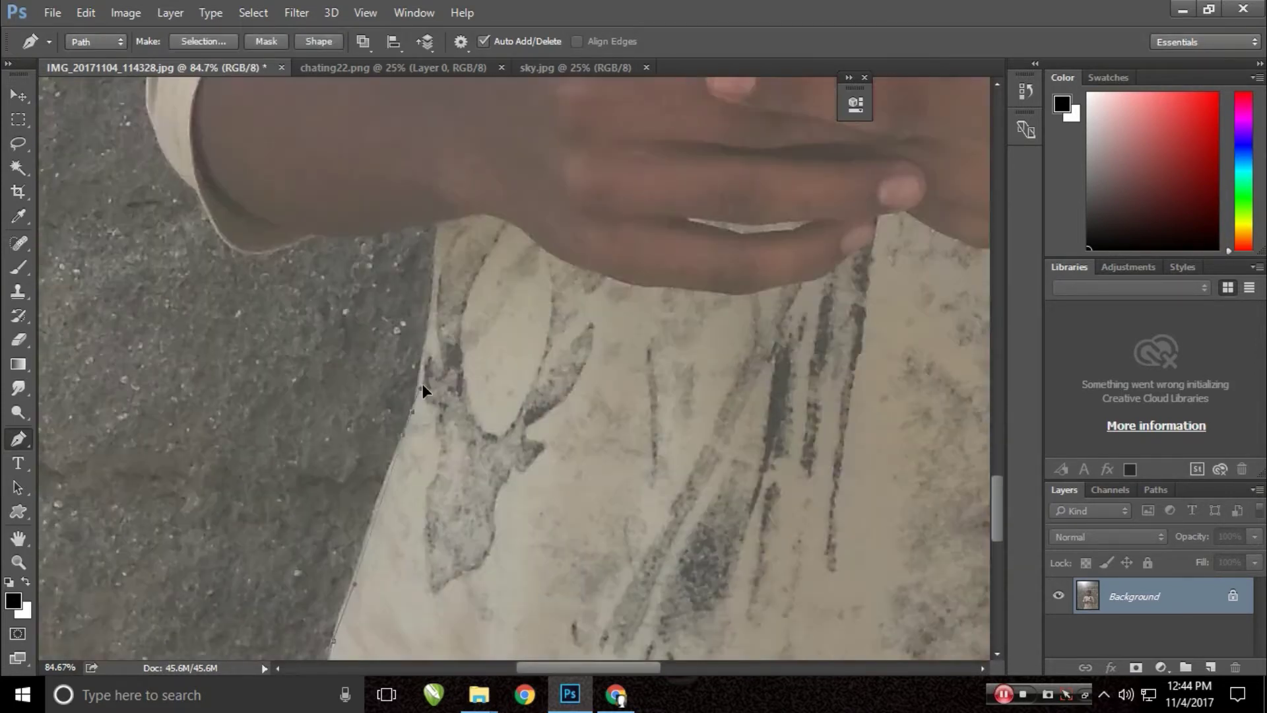
scroll(316, 418, "up", 5)
scroll(429, 445, "up", 3)
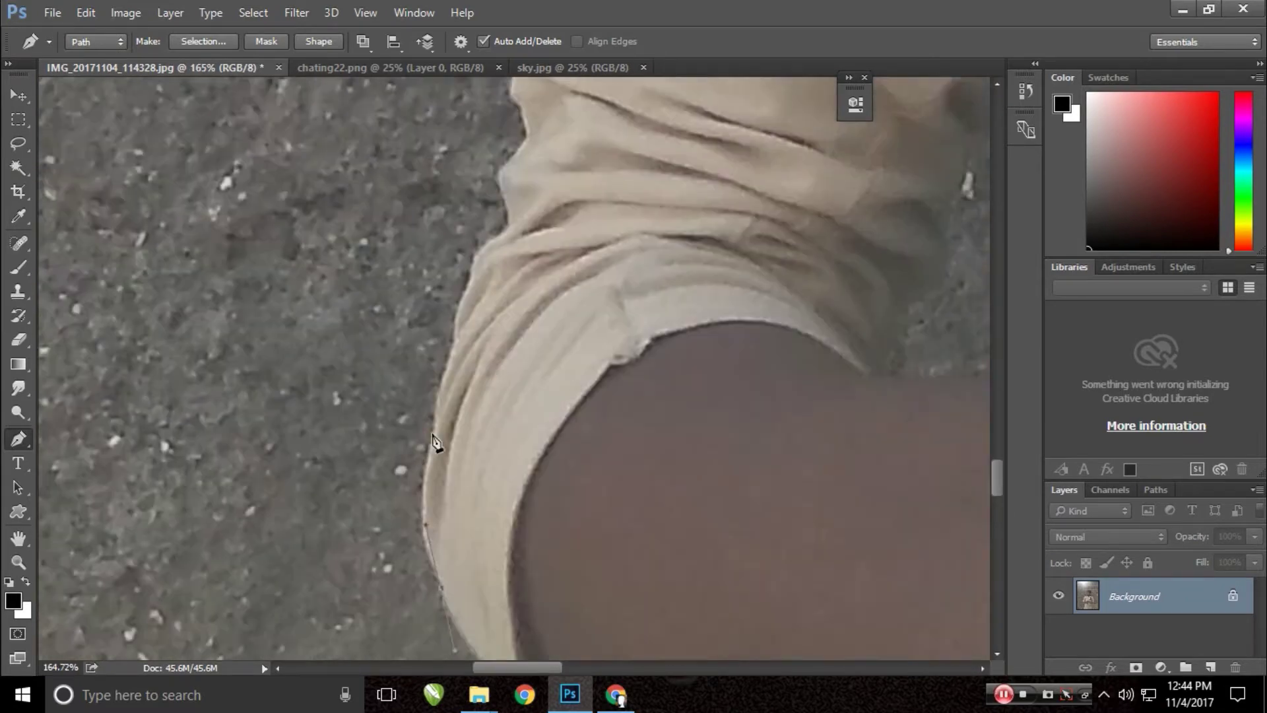
left_click(449, 458)
scroll(396, 415, "up", 1)
left_click(484, 467)
scroll(348, 472, "up", 2)
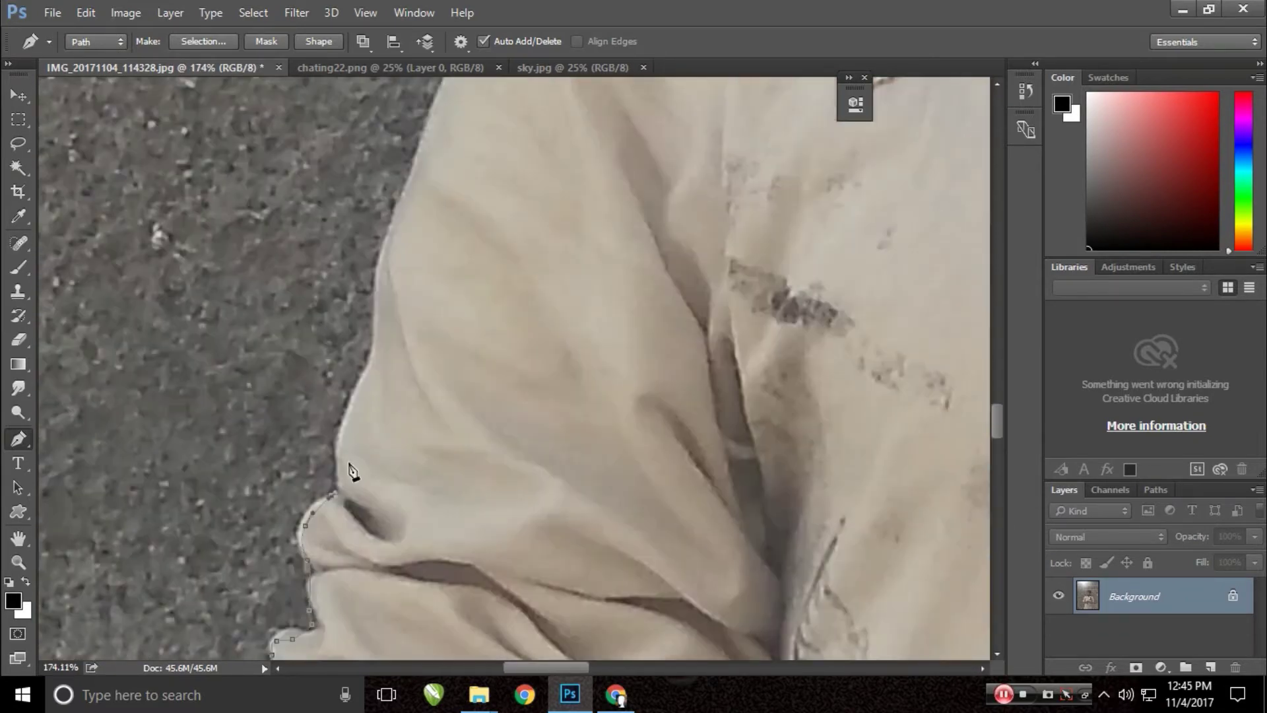
scroll(382, 317, "up", 2)
scroll(405, 331, "up", 2)
scroll(244, 427, "up", 2)
scroll(244, 427, "up", 2)
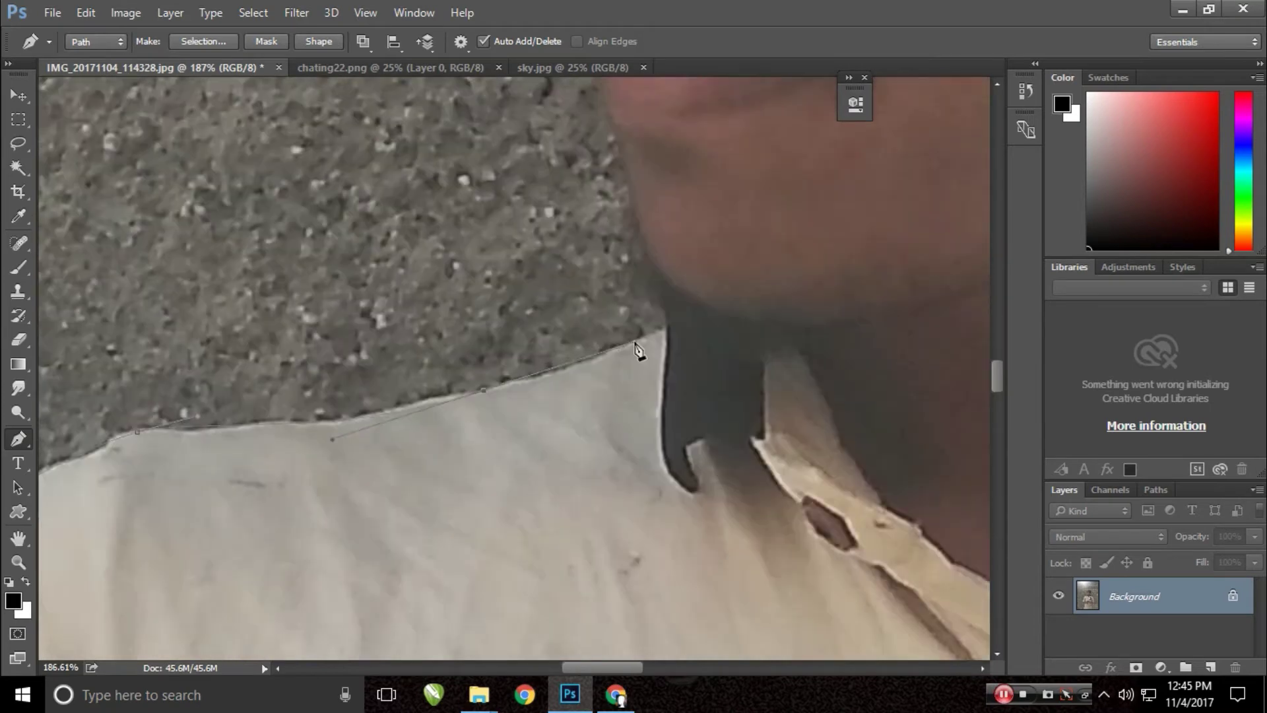
scroll(636, 353, "up", 2)
scroll(581, 396, "up", 2)
left_click(539, 512)
scroll(520, 416, "up", 1)
left_click(513, 444)
scroll(508, 436, "up", 2)
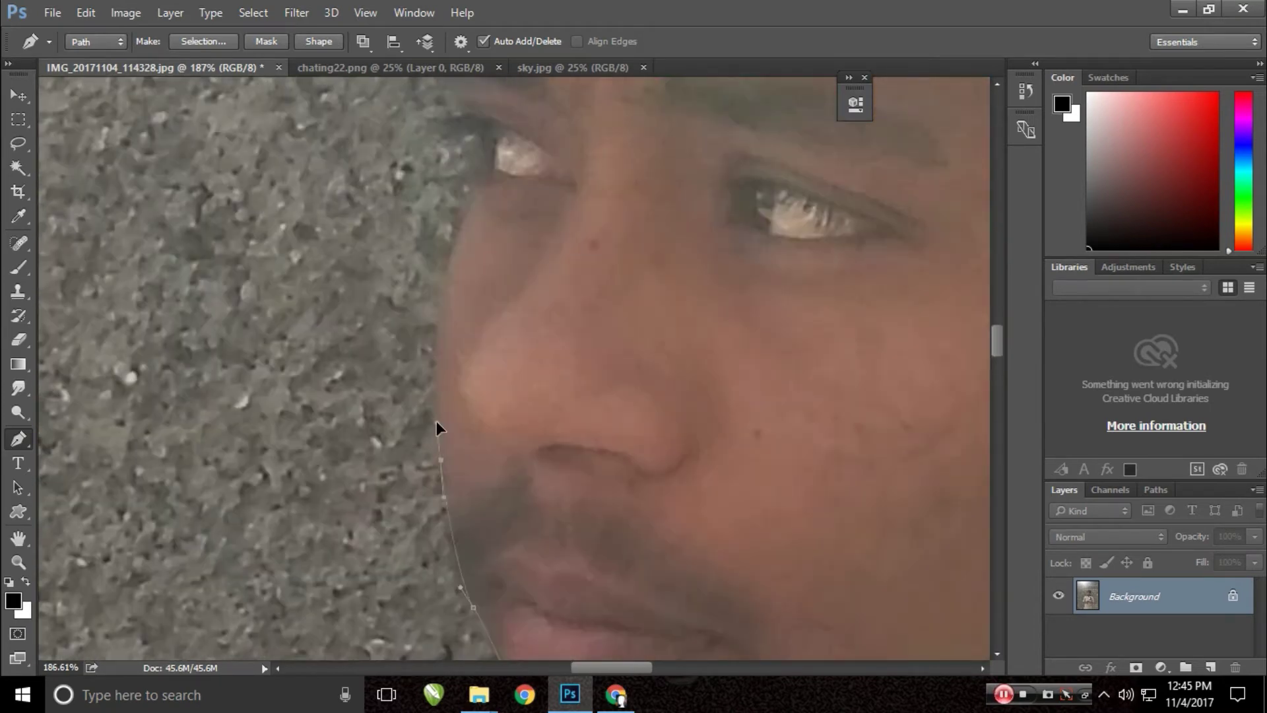
scroll(437, 421, "up", 2)
left_click(430, 480)
scroll(396, 449, "up", 1)
left_click(460, 549)
scroll(429, 511, "up", 2)
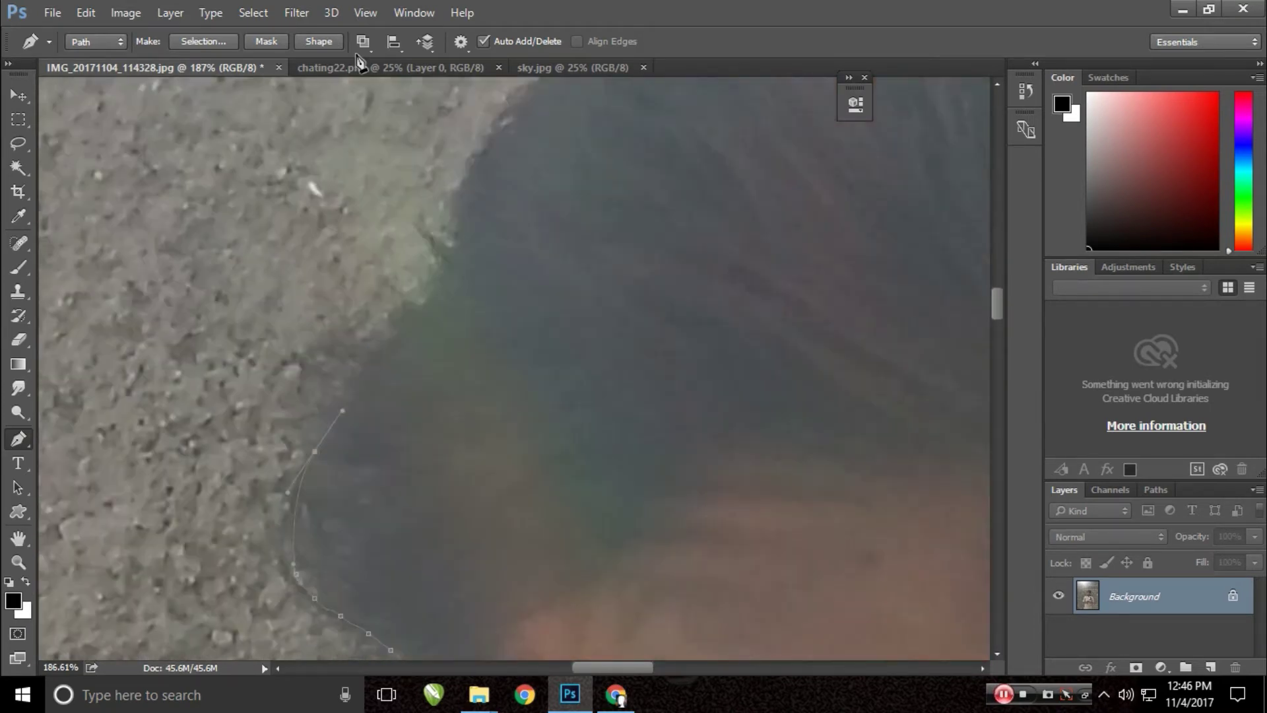
scroll(504, 297, "up", 2)
- Continue the path around the hair, neck, shirt and arm, then convert it to a selection
left_click(504, 297)
scroll(747, 429, "right", 2)
left_click(727, 357)
scroll(722, 366, "down", 3)
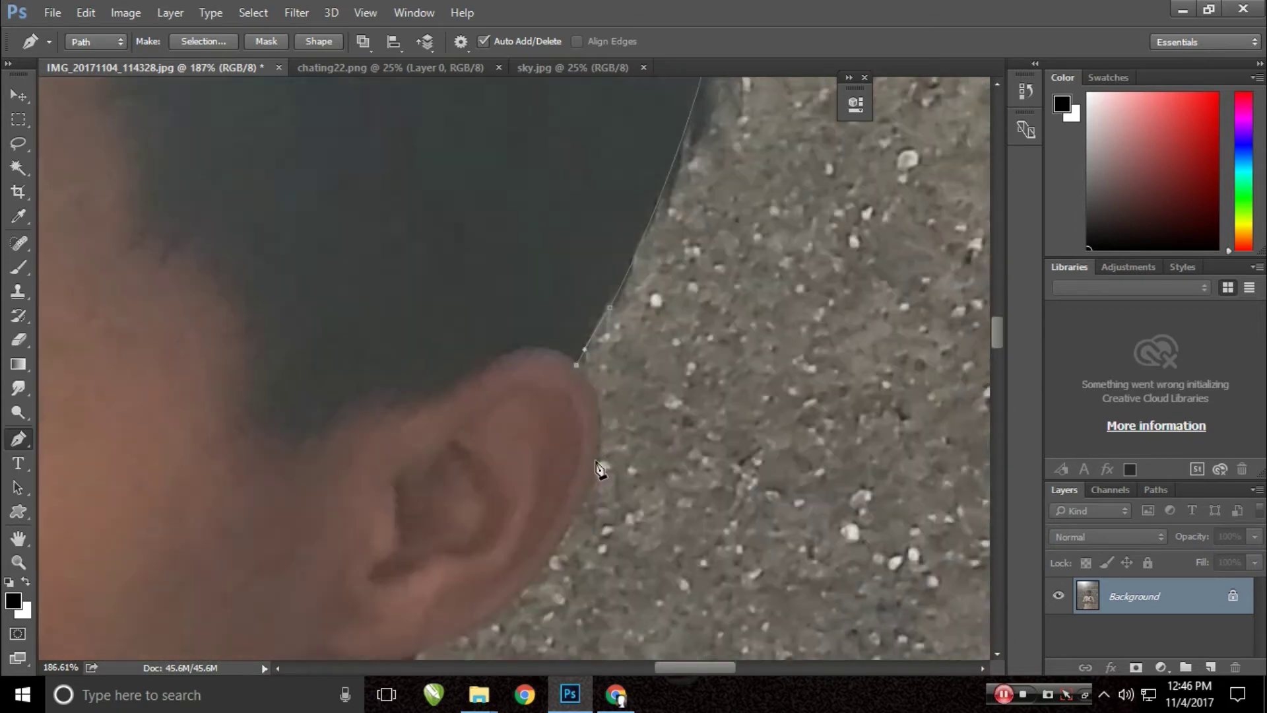
left_click(467, 481)
scroll(460, 504, "down", 2)
left_click(413, 467)
scroll(501, 482, "down", 2)
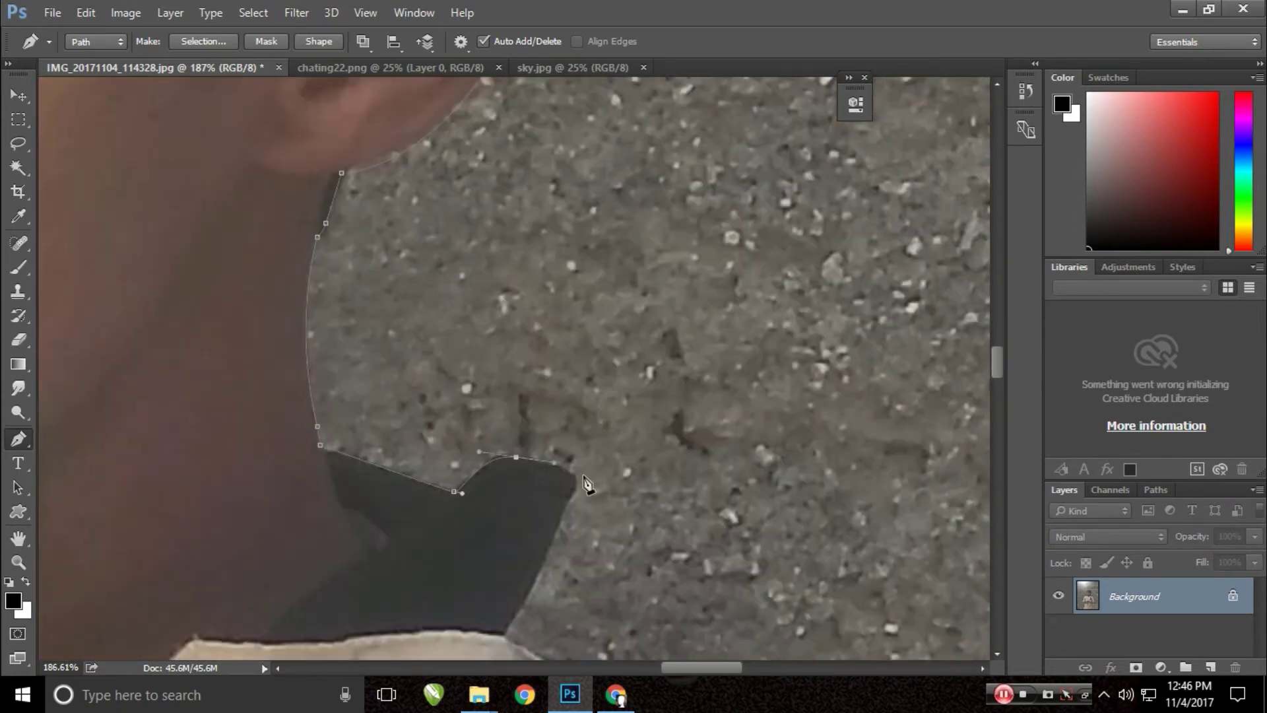
left_click(547, 431)
scroll(613, 422, "down", 3)
scroll(726, 528, "down", 2)
scroll(759, 346, "down", 3)
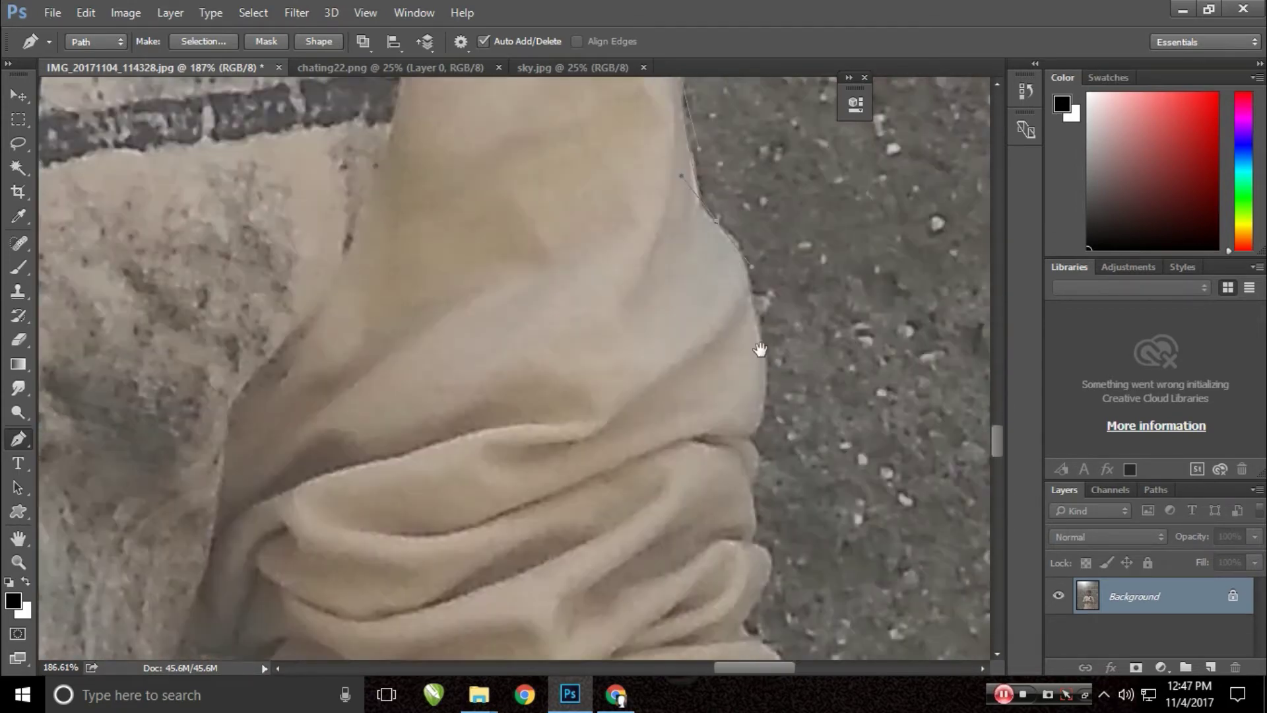
scroll(759, 346, "down", 2)
scroll(656, 393, "down", 2)
scroll(656, 359, "down", 2)
scroll(658, 401, "down", 3)
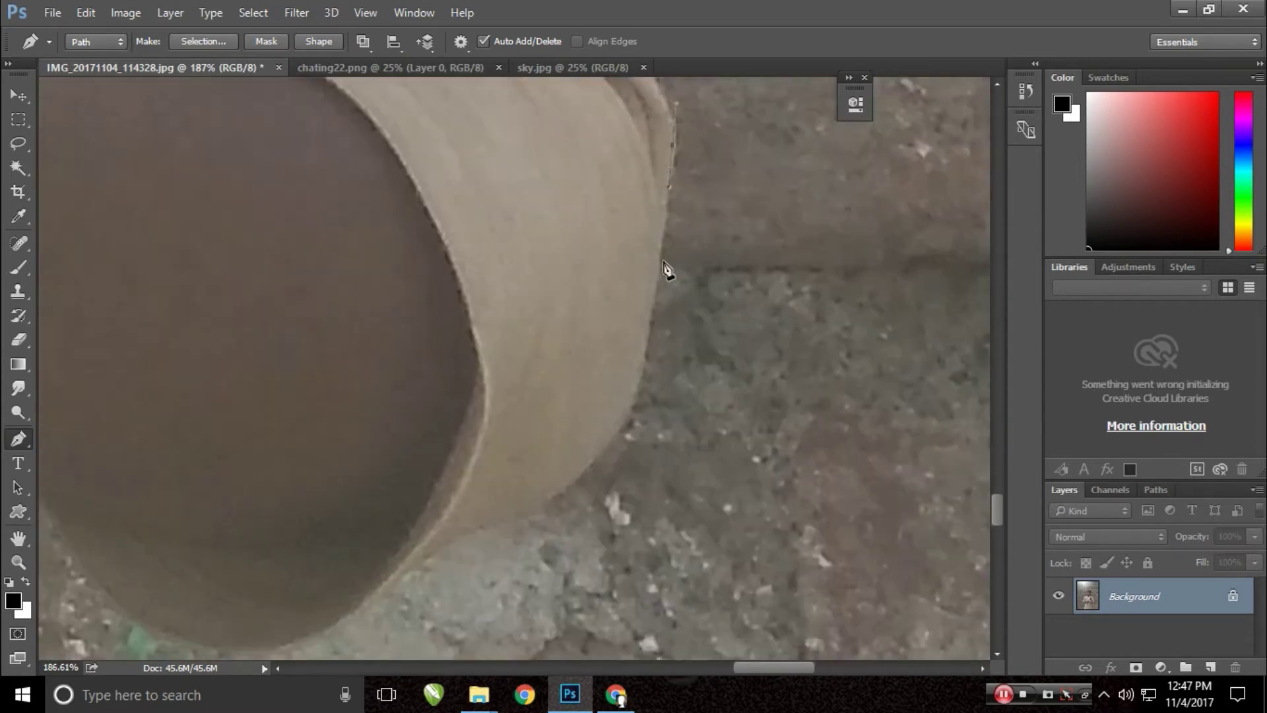
scroll(504, 439, "down", 2)
scroll(297, 141, "down", 2)
scroll(779, 455, "left", 2)
scroll(779, 454, "down", 2)
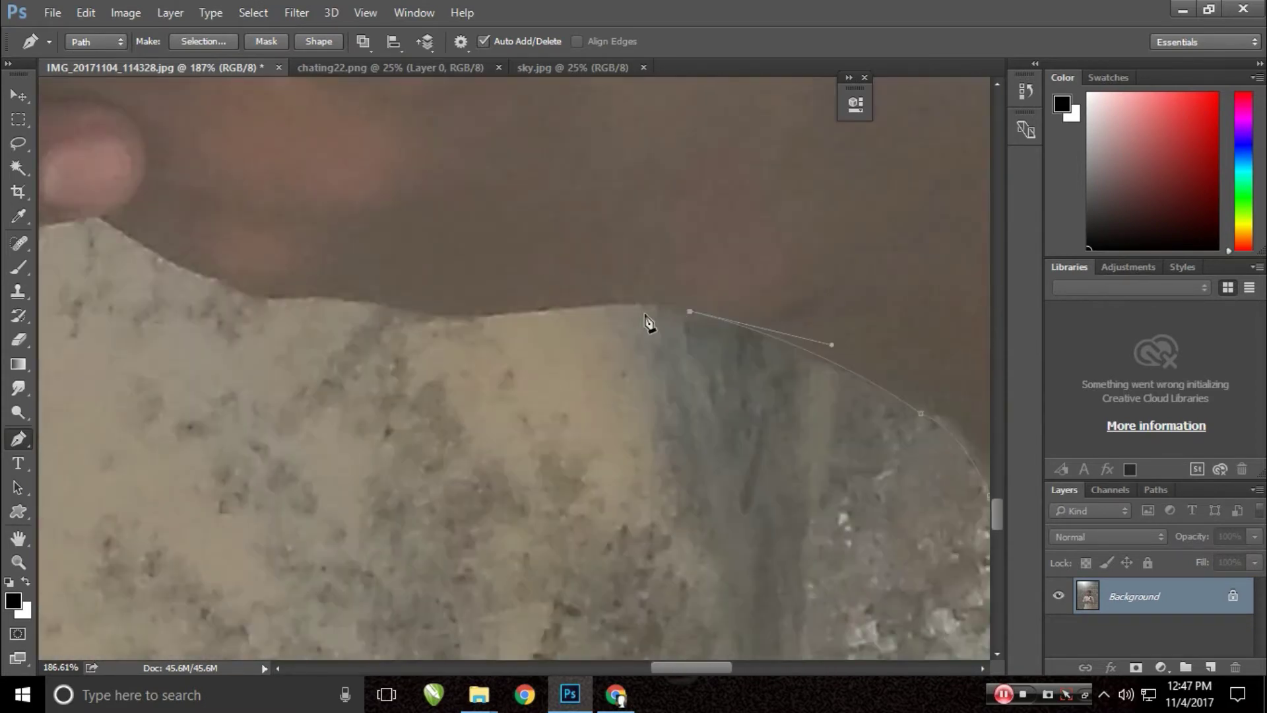
scroll(650, 319, "left", 3)
scroll(418, 320, "left", 3)
scroll(735, 354, "left", 3)
left_click(526, 374)
scroll(523, 385, "down", 2)
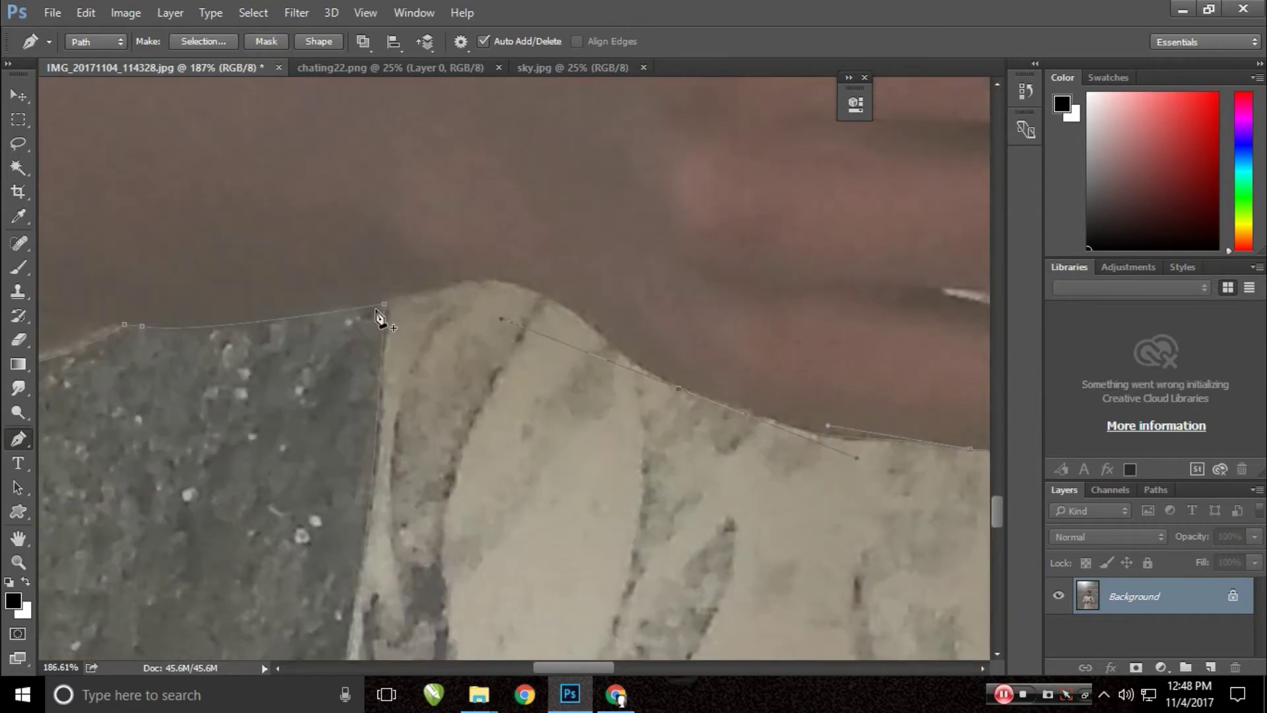
scroll(644, 368, "down", 2)
scroll(877, 444, "down", 2)
scroll(576, 341, "down", 2)
scroll(590, 423, "down", 2)
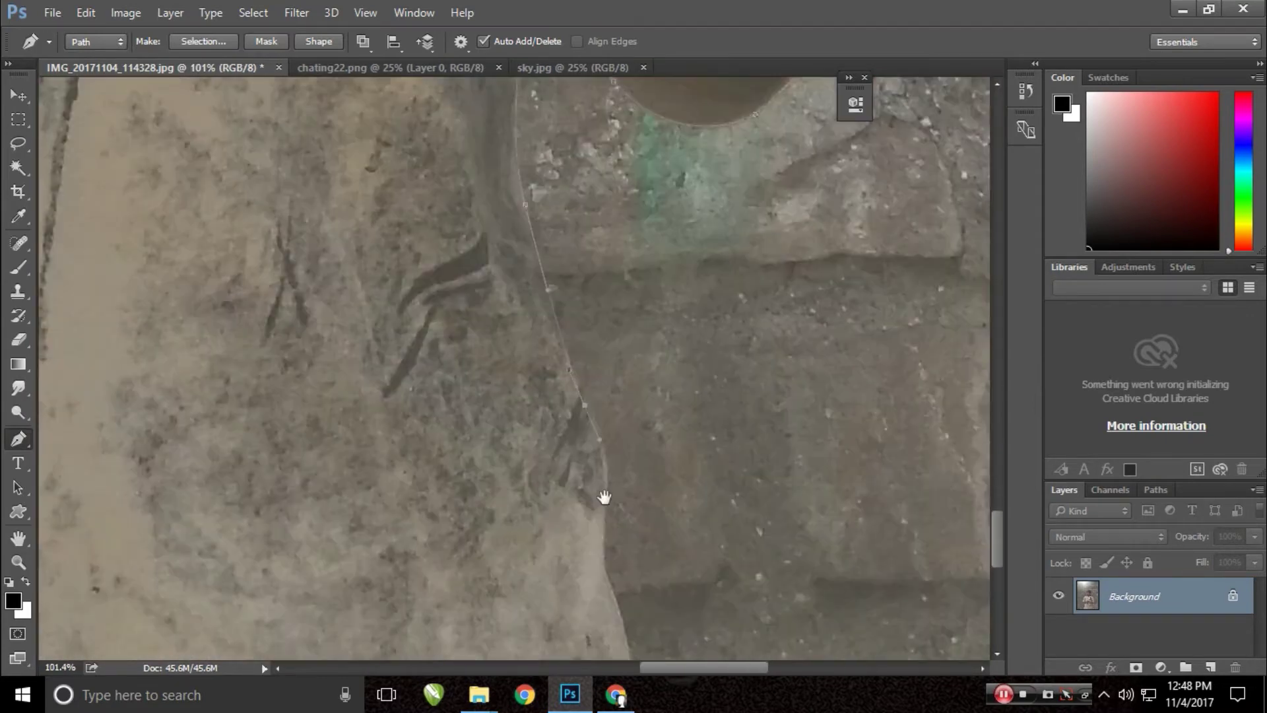
scroll(607, 469, "down", 2)
scroll(508, 462, "down", 3)
scroll(522, 356, "up", 3)
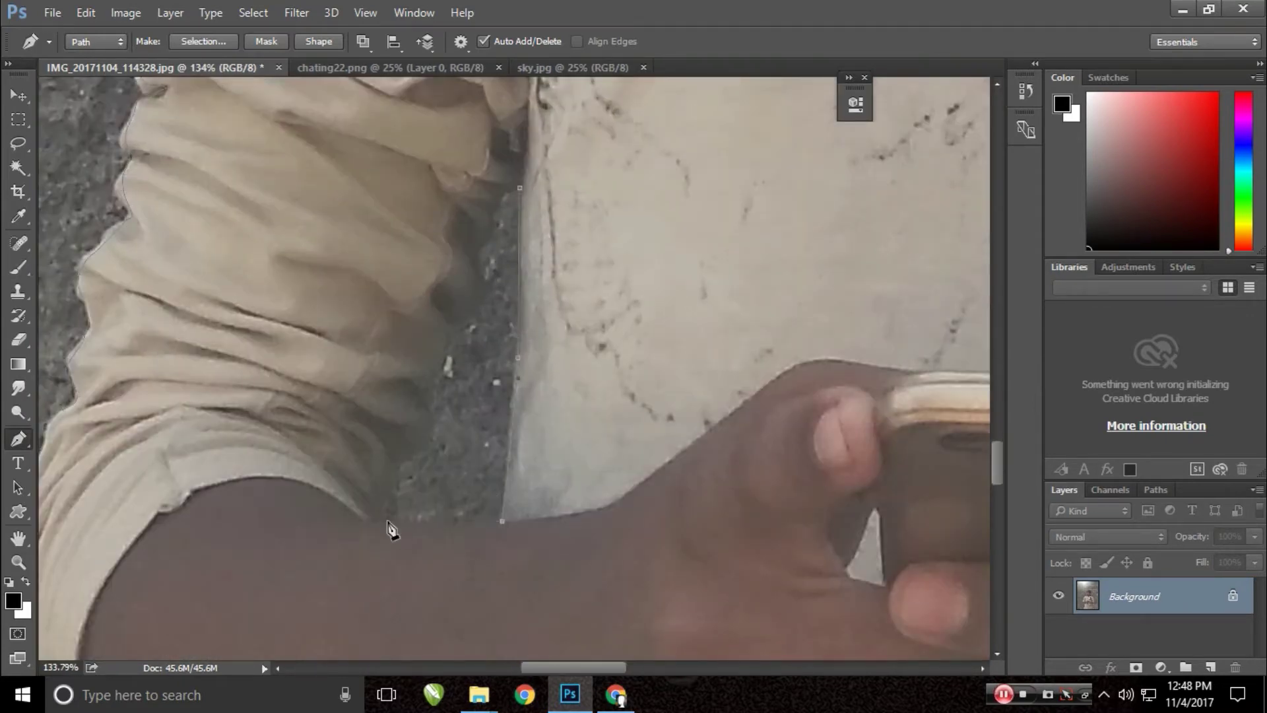
scroll(487, 276, "right", 5)
scroll(599, 559, "down", 2)
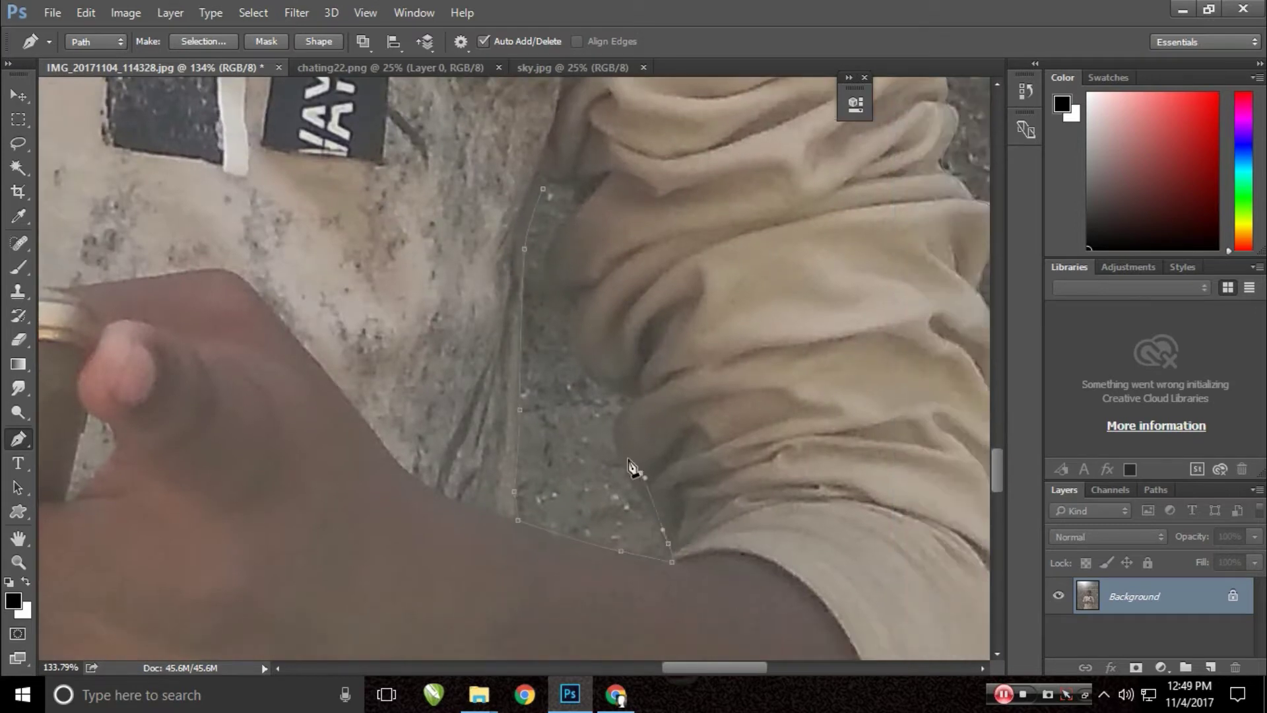
scroll(607, 398, "up", 2)
scroll(607, 398, "down", 5)
key("ctrl+Return")
- Mask out the background, refine the mask edge with a 1.7 px radius, and apply it to Layer 0
left_click(1135, 667)
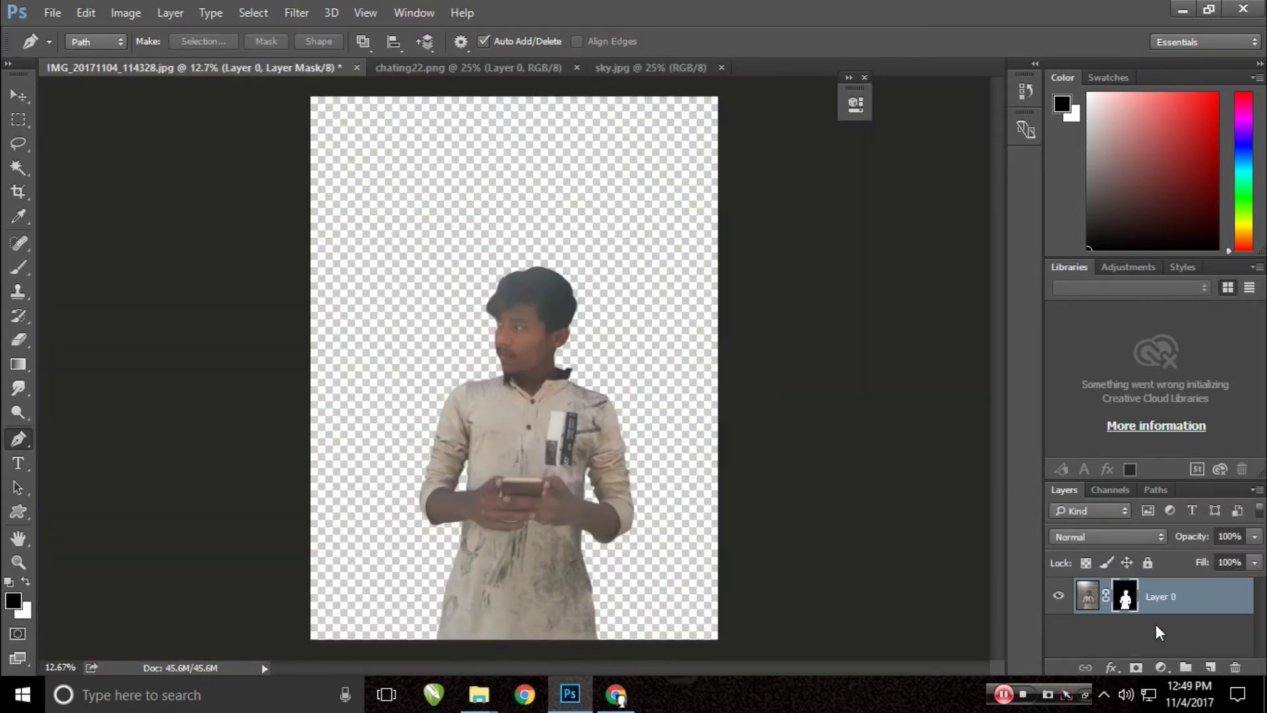
double_click(1126, 598)
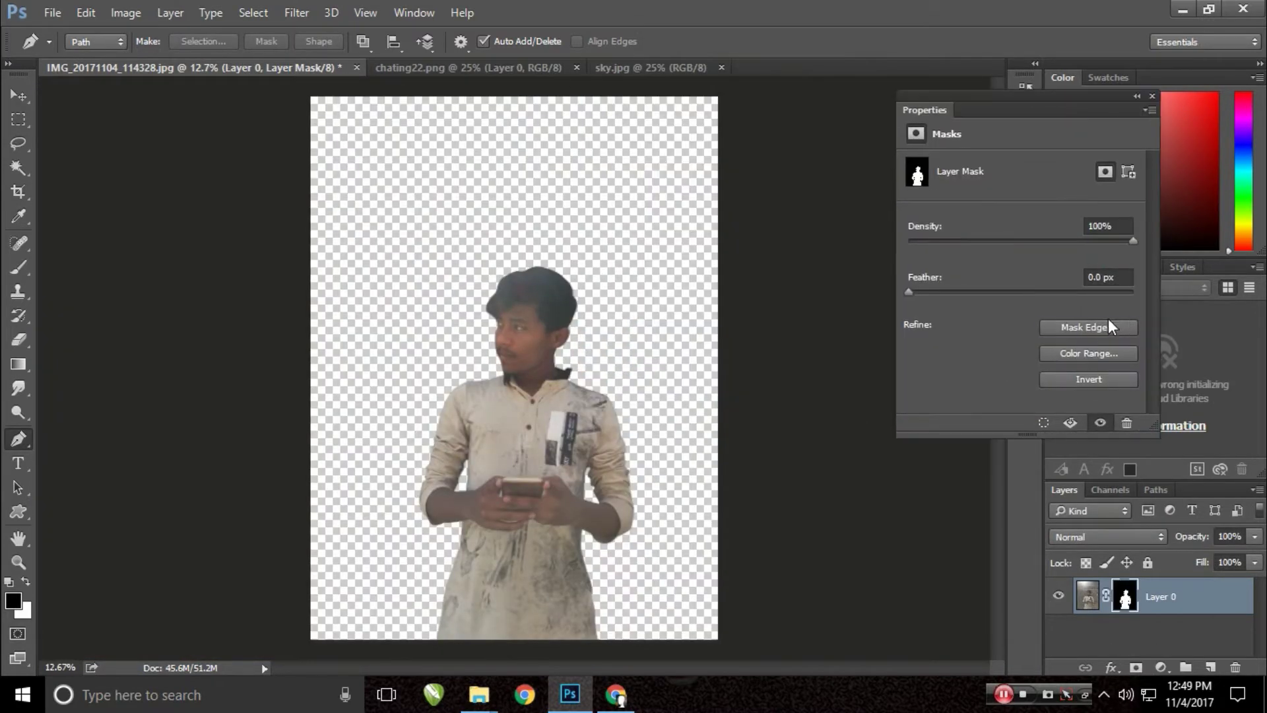
left_click(1107, 320)
scroll(508, 305, "up", 5)
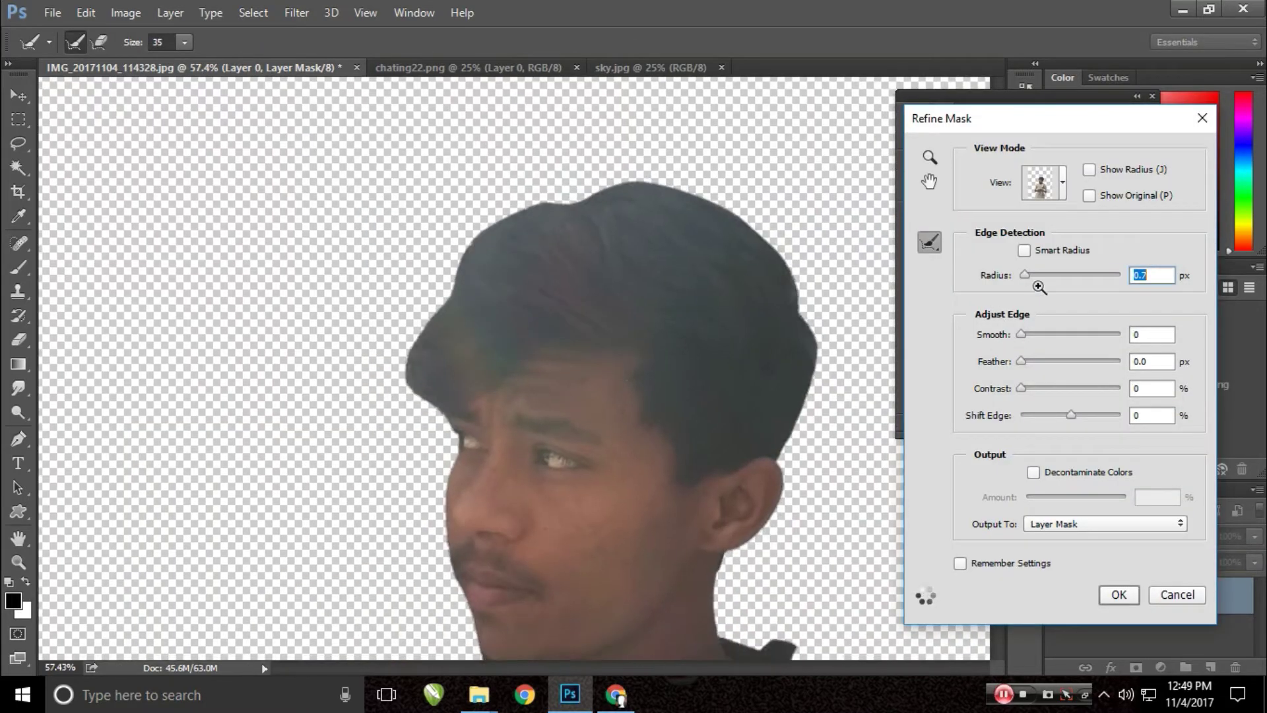
left_click_drag(1027, 274, 1031, 276)
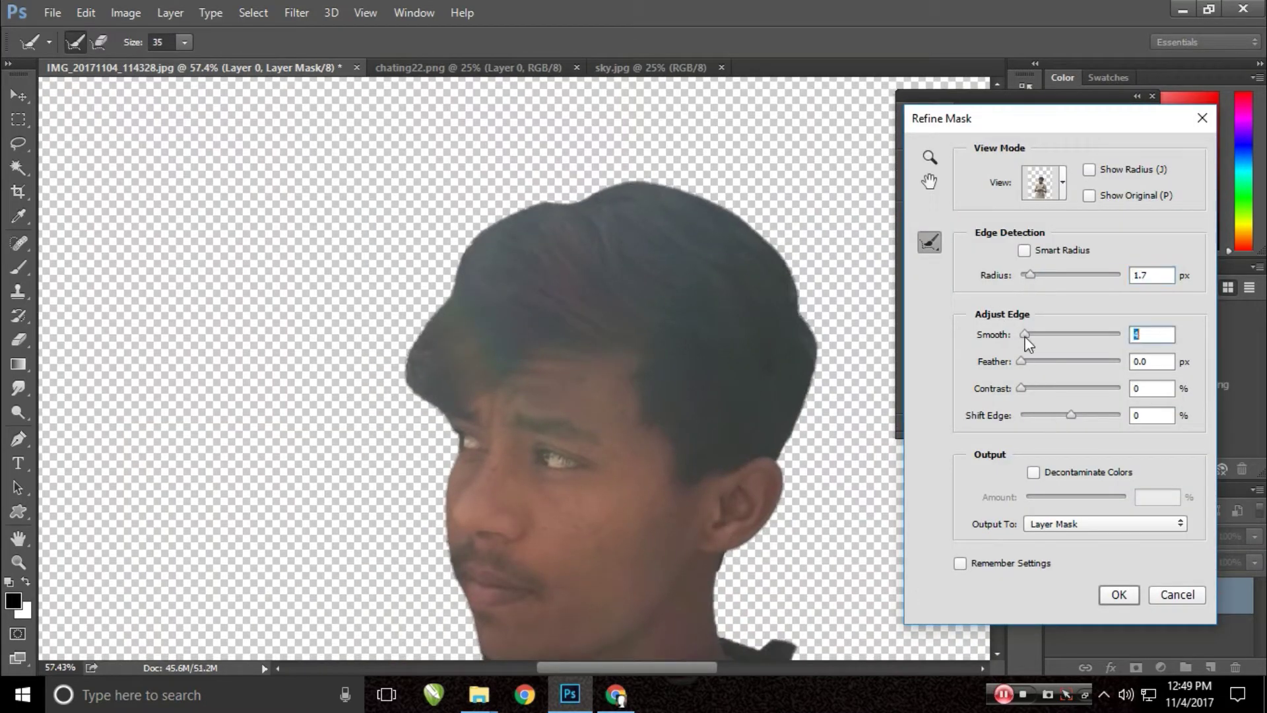
left_click(1120, 594)
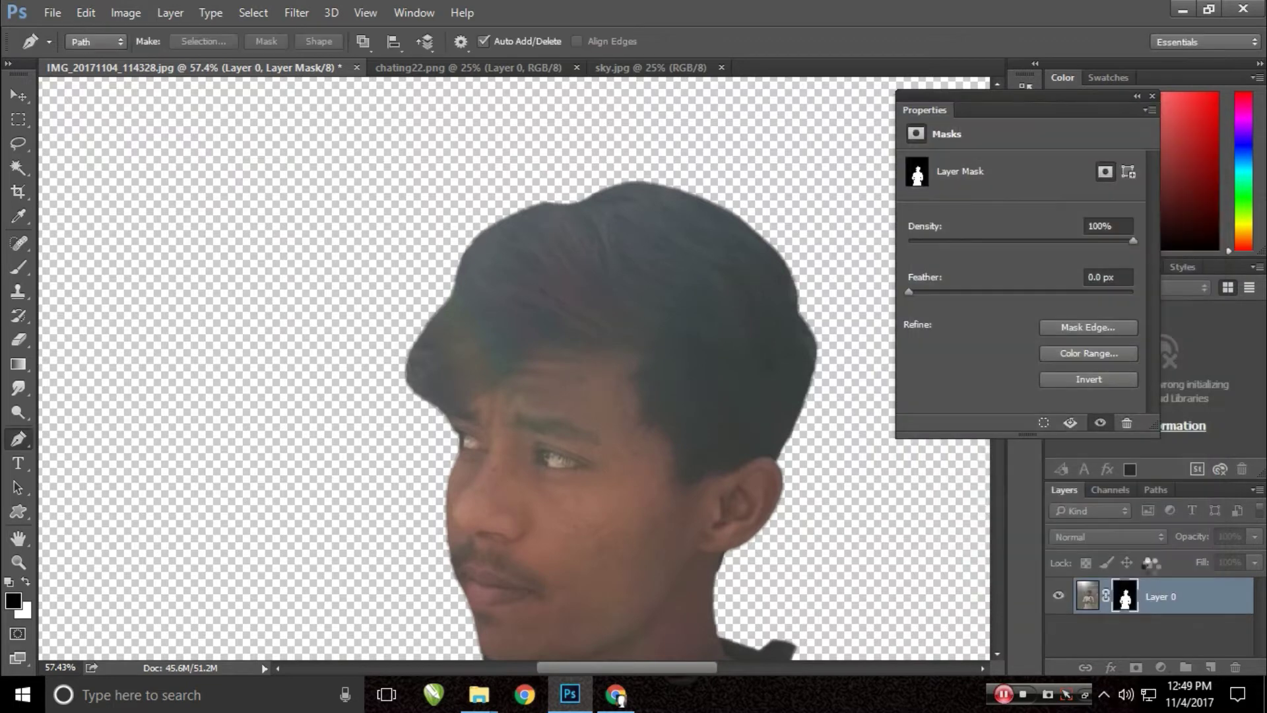
right_click(1126, 598)
left_click(1123, 457)
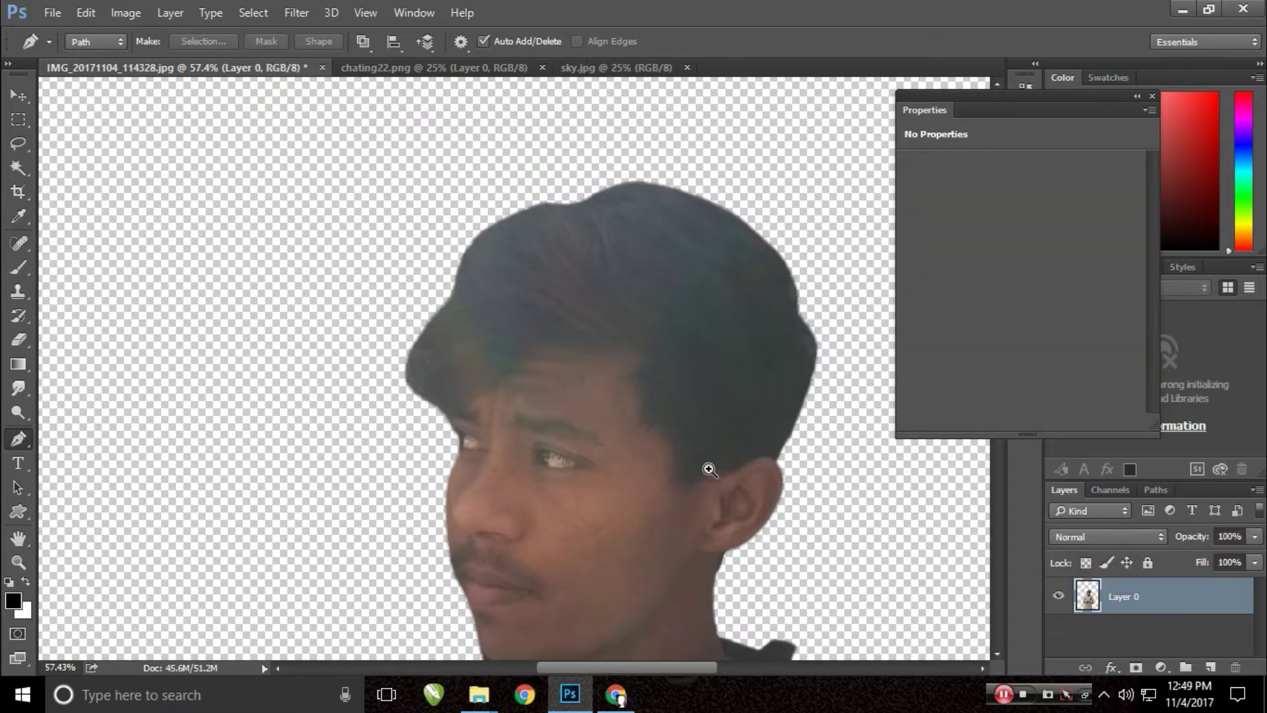
scroll(544, 390, "down", 4)
- Move the man into sky.jpg, scale him to about half size, position and slightly tilt him
left_click(18, 96)
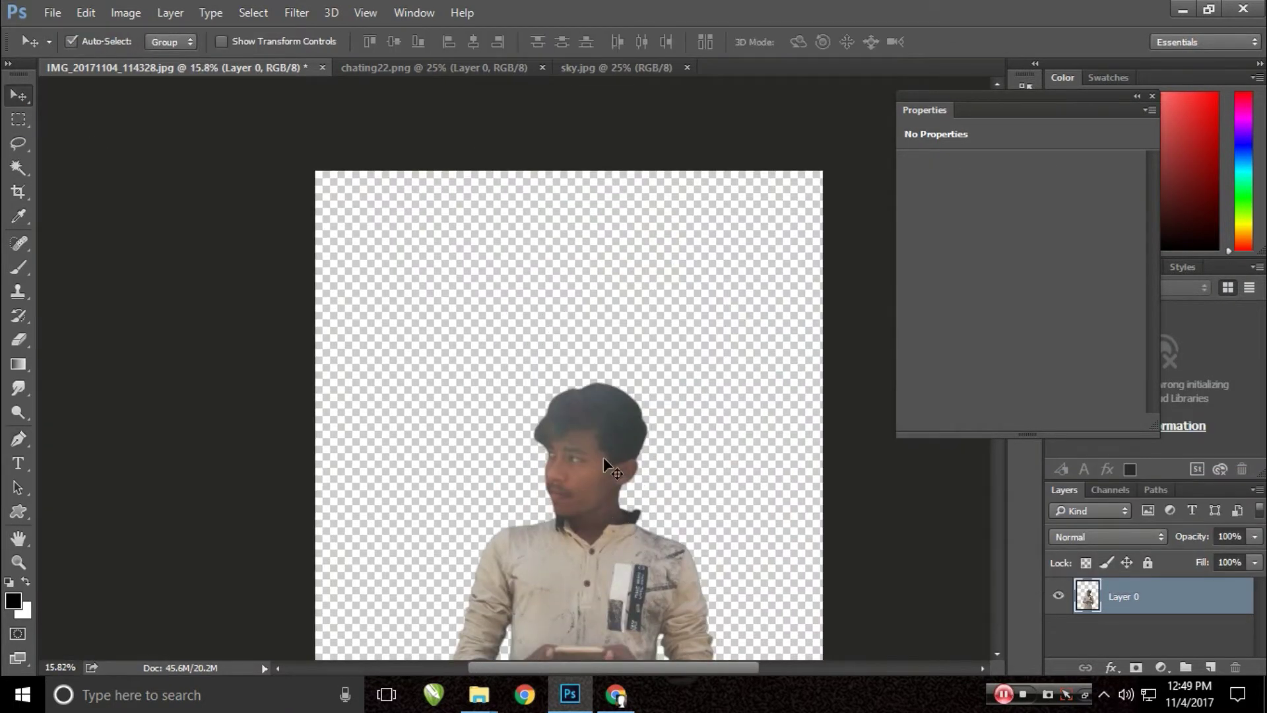
mouse_move(603, 457)
left_mouse_down()
mouse_move(490, 68)
mouse_move(579, 425)
left_mouse_up()
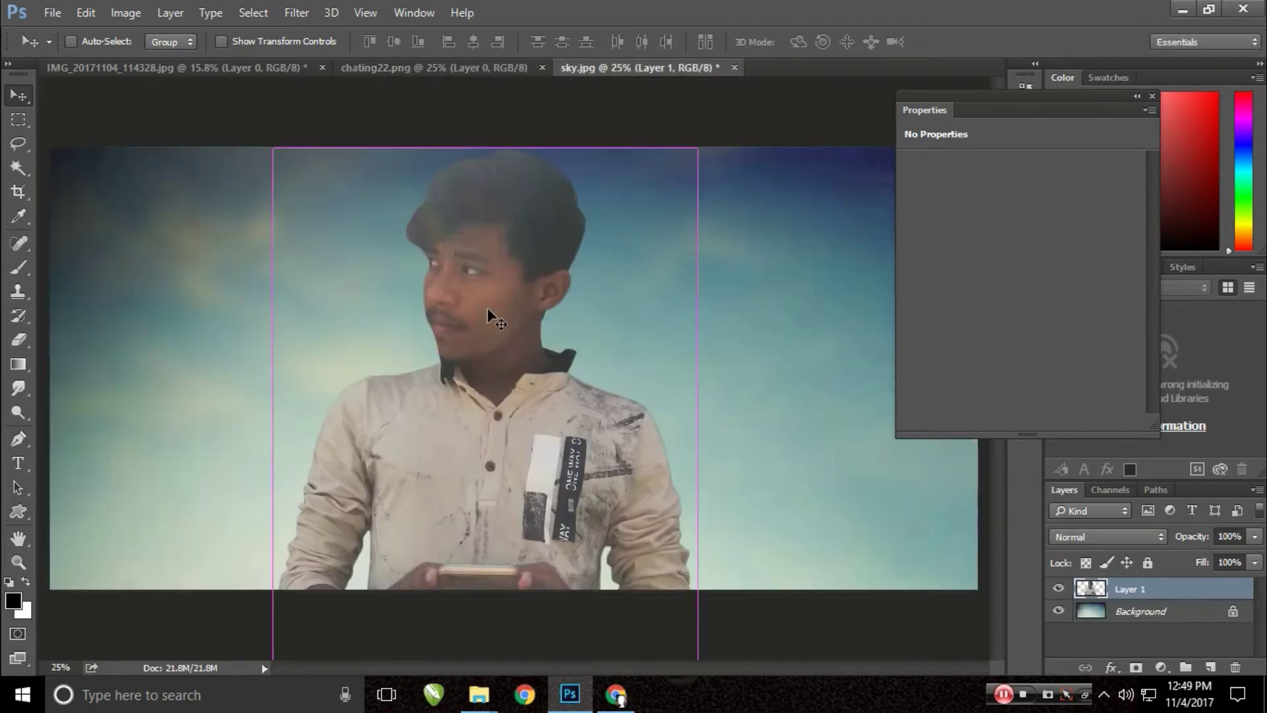
key("ctrl+t")
left_click_drag(697, 149, 581, 328)
left_click_drag(528, 449, 557, 384)
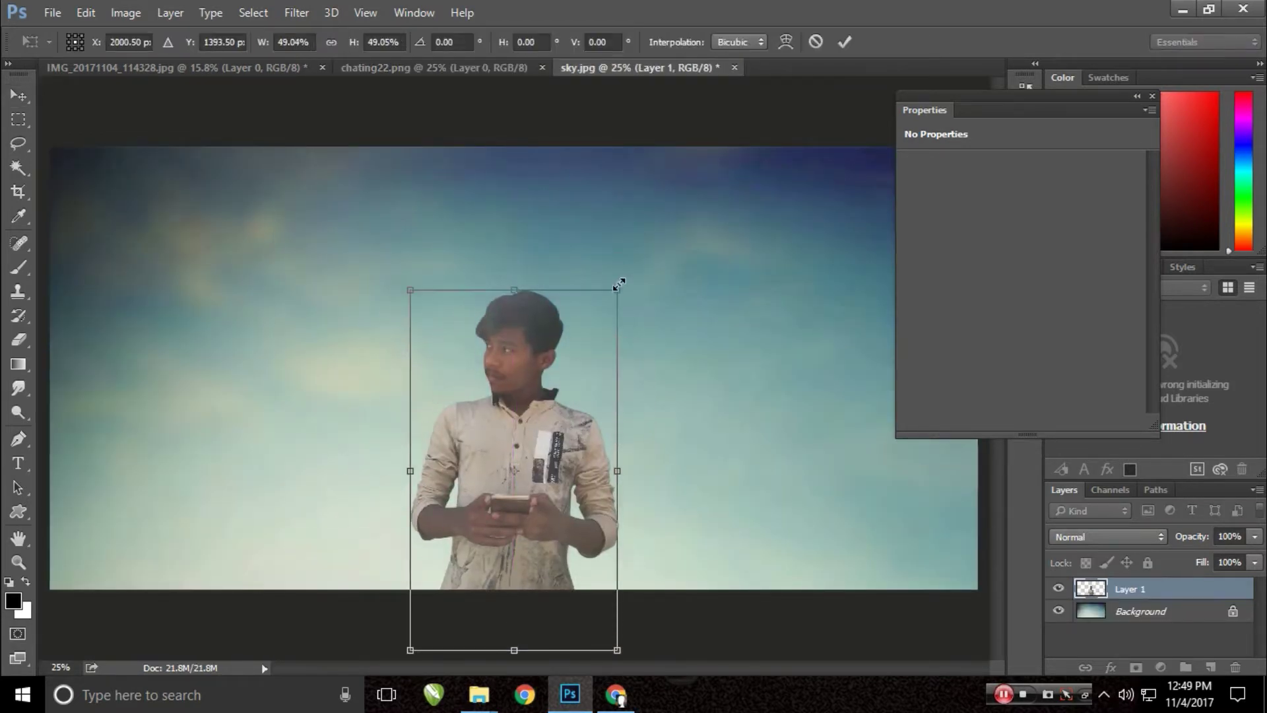
left_click_drag(616, 271, 653, 260)
left_click_drag(696, 402, 695, 393)
key("Return")
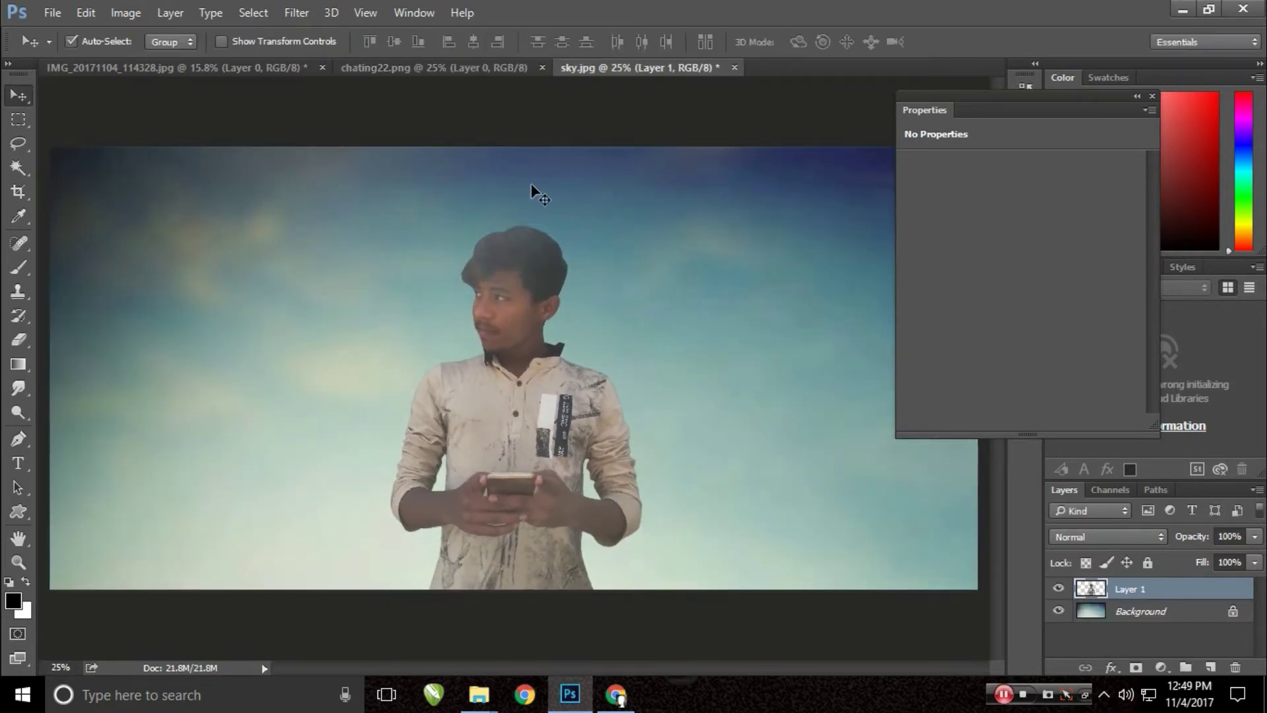
scroll(644, 379, "up", 5)
key("ctrl+h")
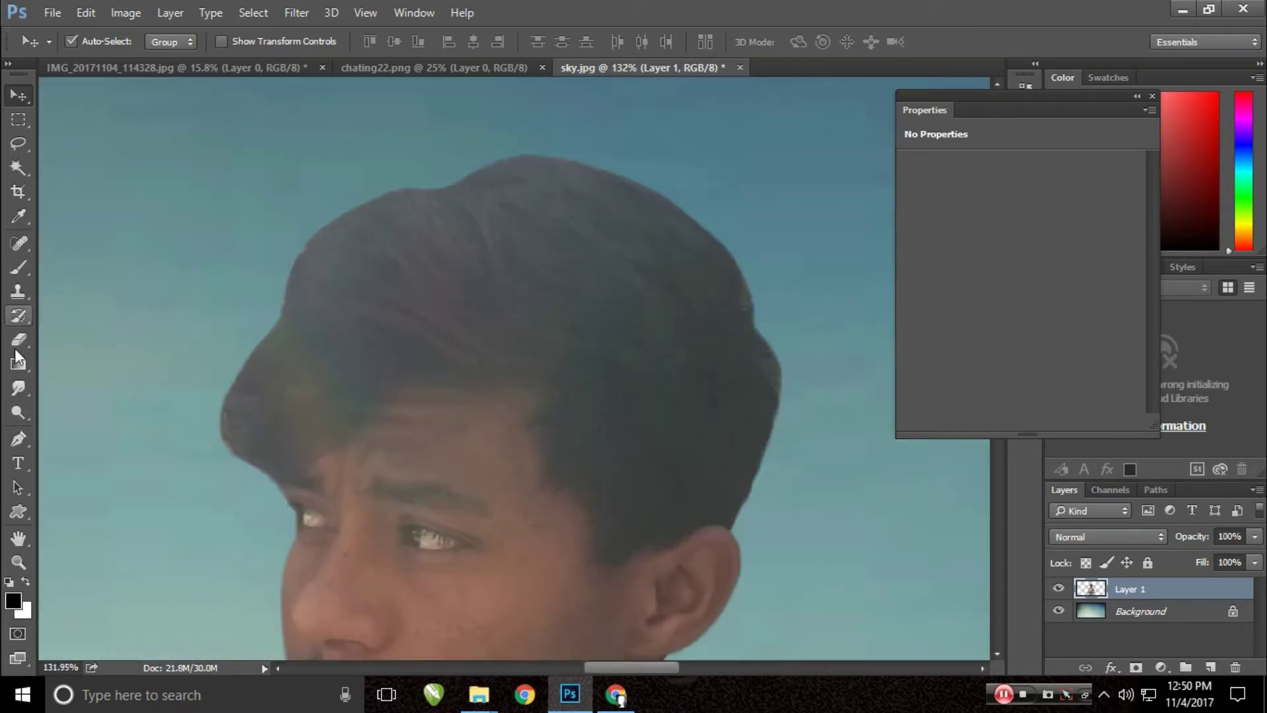
- Set up the Smudge tool with the 111 px textured brush
left_click(17, 389)
right_click(664, 228)
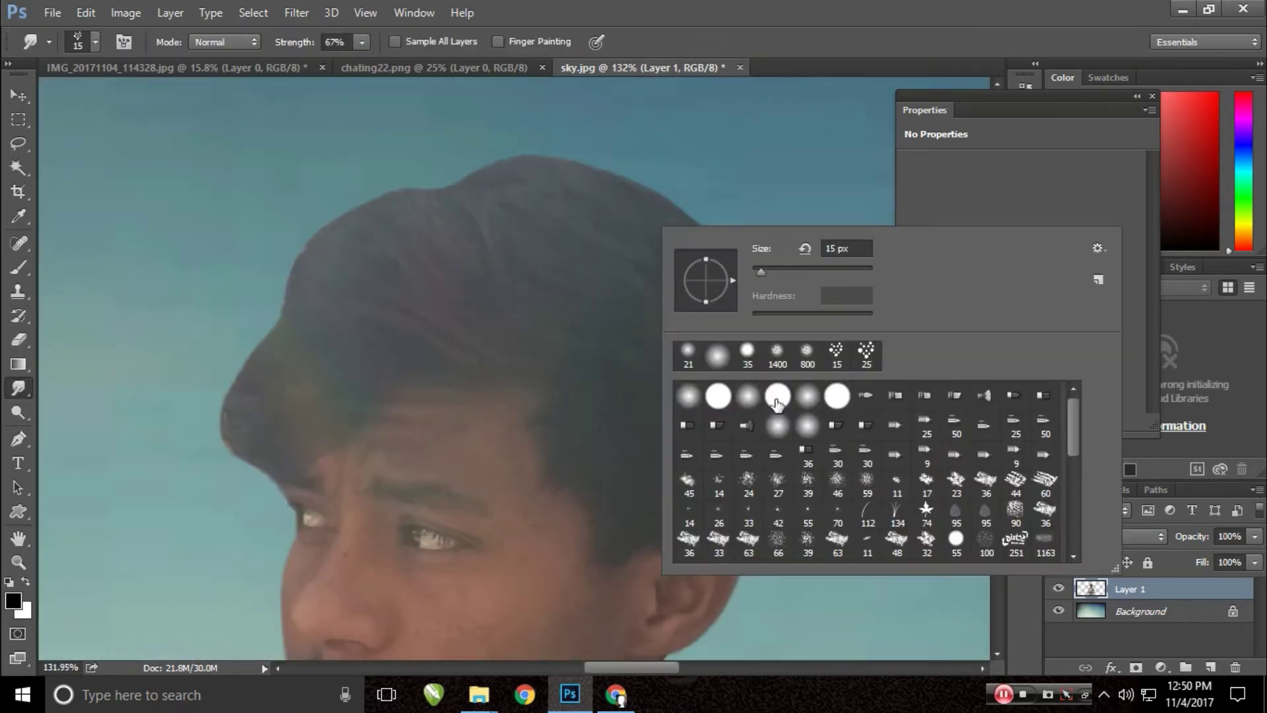
scroll(1067, 435, "down", 5)
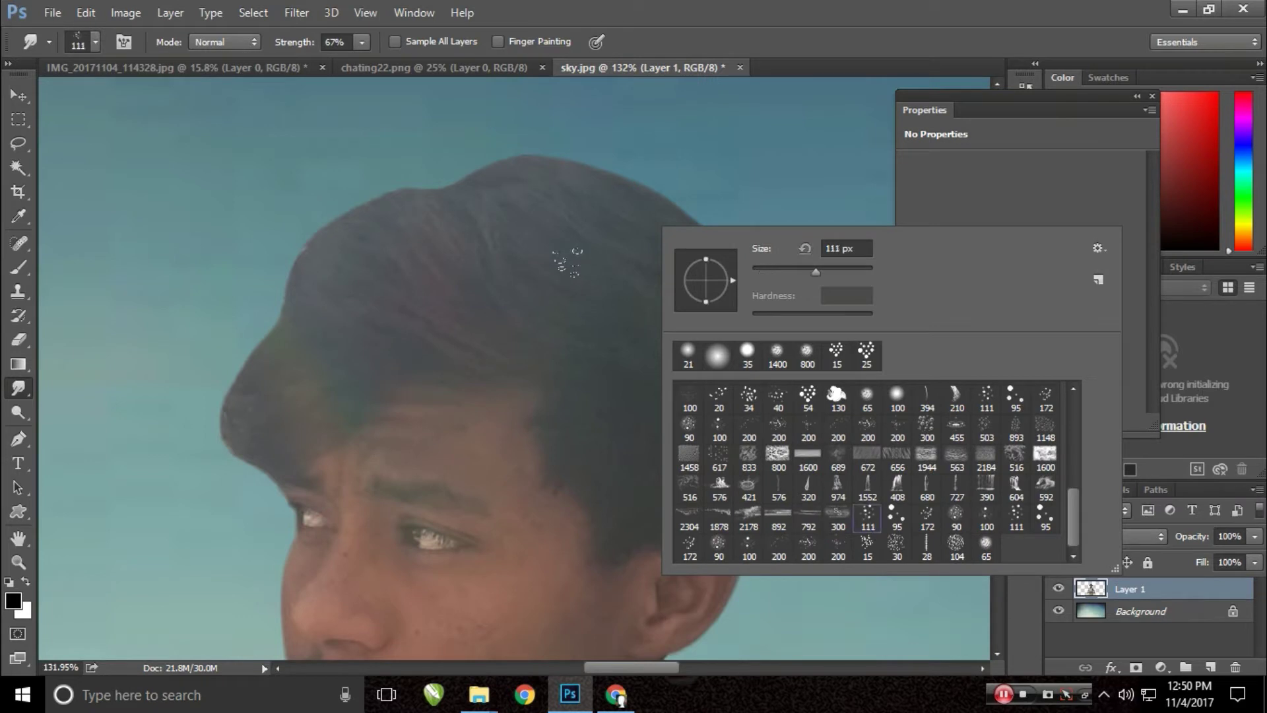
left_click(980, 520)
left_click(1017, 518)
left_click(923, 109)
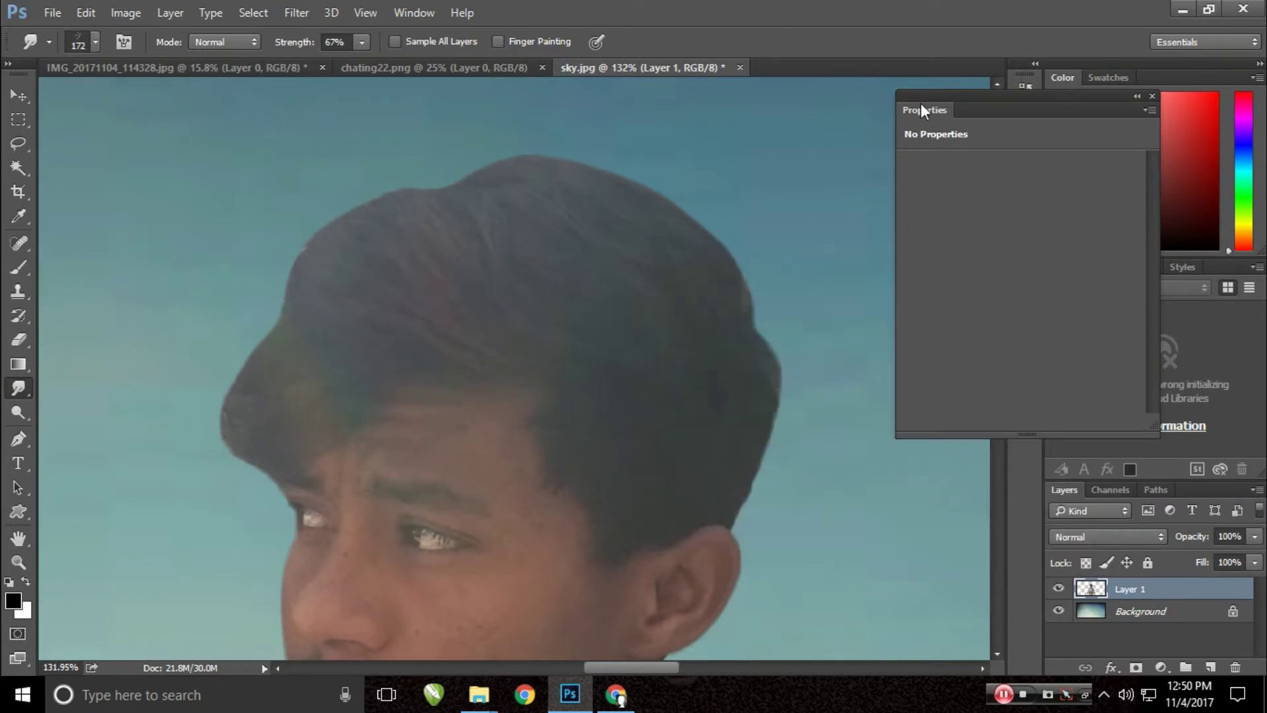
- Smudge spiky hair strands outward from the right, left and top of the hair
mouse_move(716, 260)
left_mouse_down()
mouse_move(557, 109)
mouse_move(426, 119)
left_mouse_up()
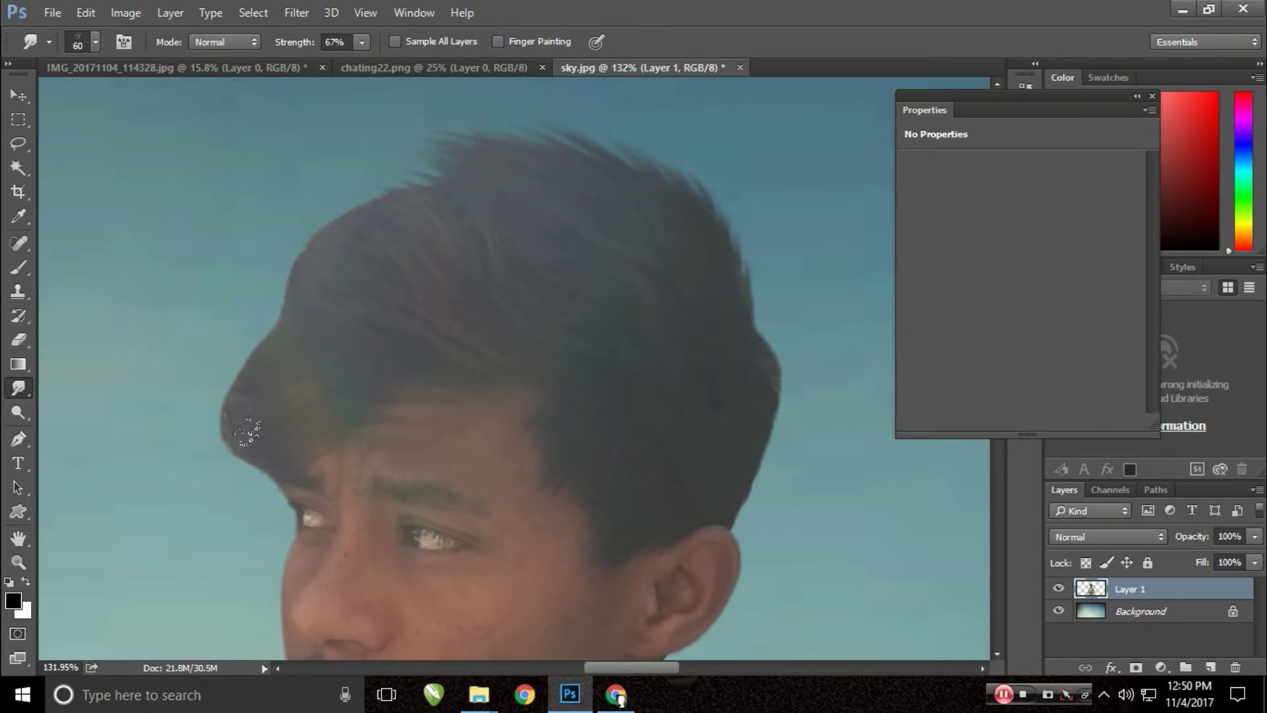
left_click_drag(733, 305, 731, 257)
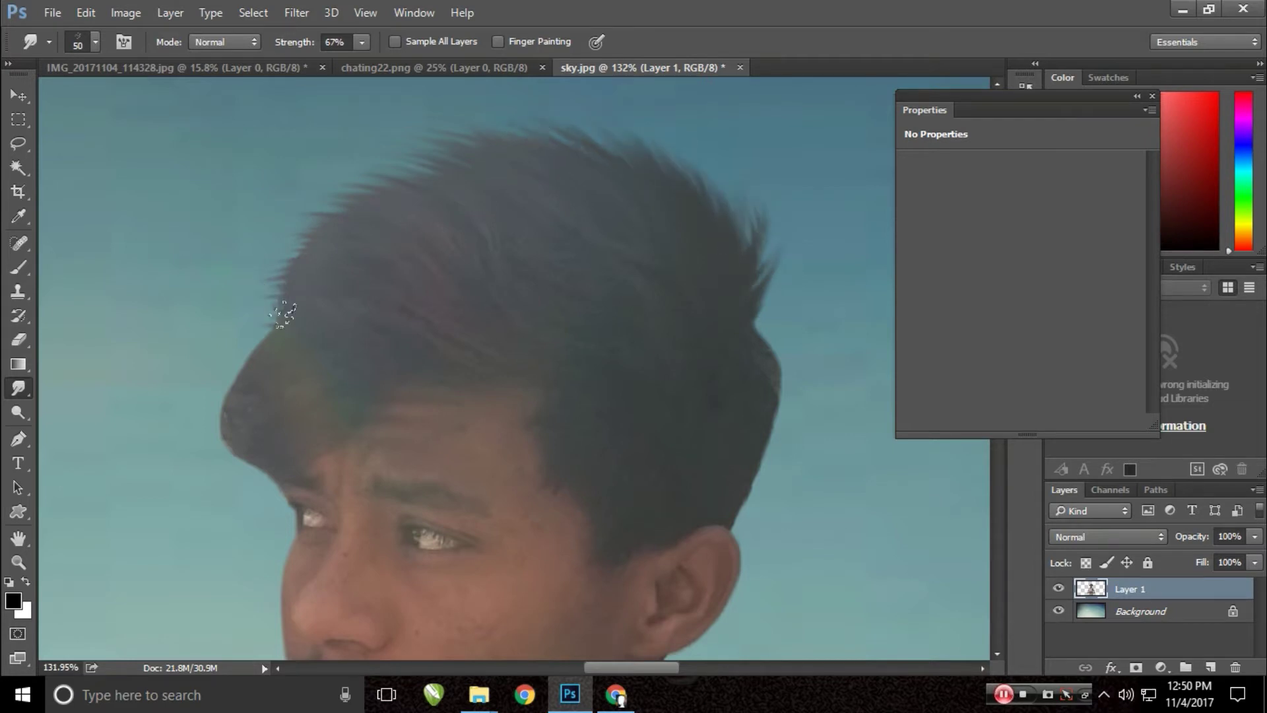
left_click_drag(274, 341, 227, 359)
key("bracketleft")
key("bracketleft")
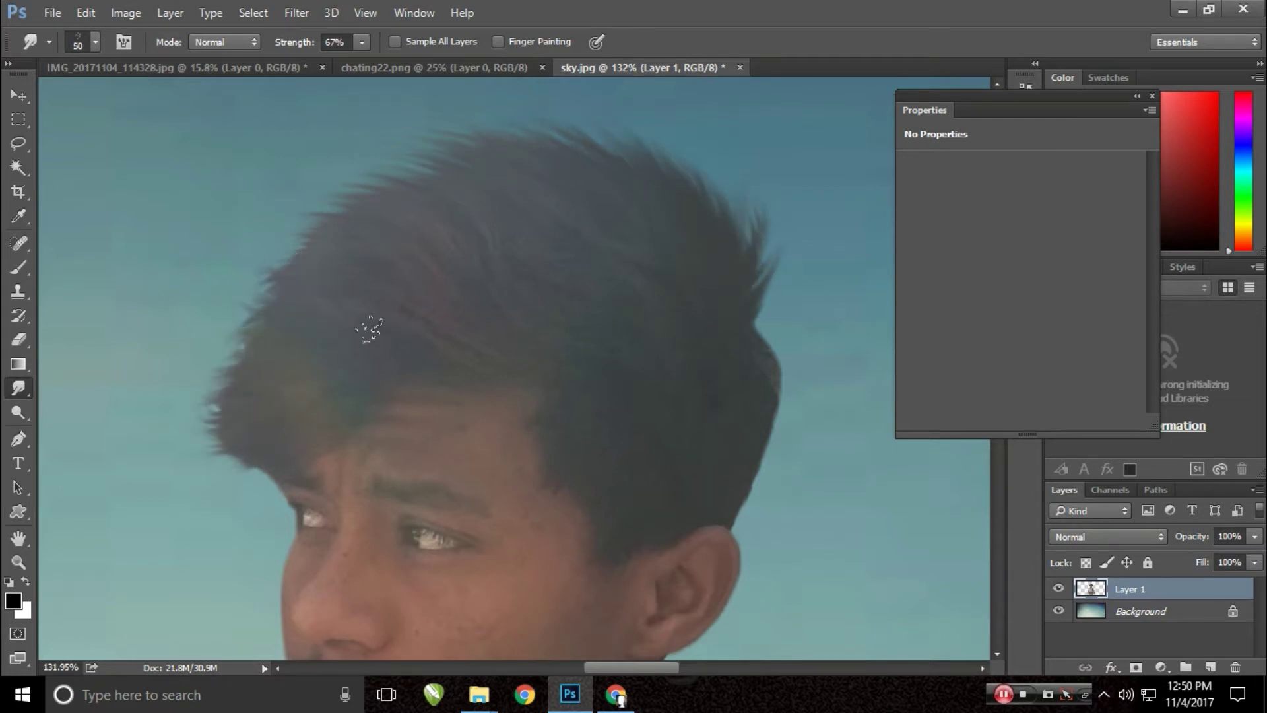
scroll(432, 335, "down", 3)
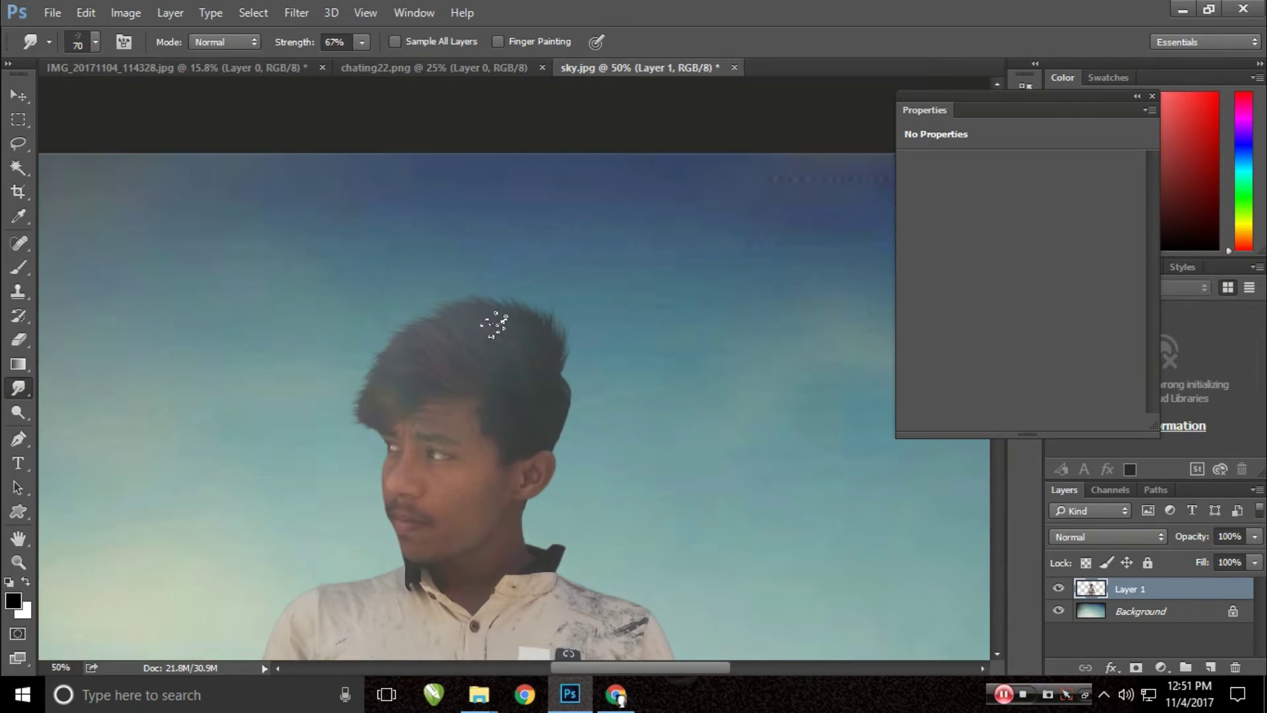
scroll(493, 324, "up", 3)
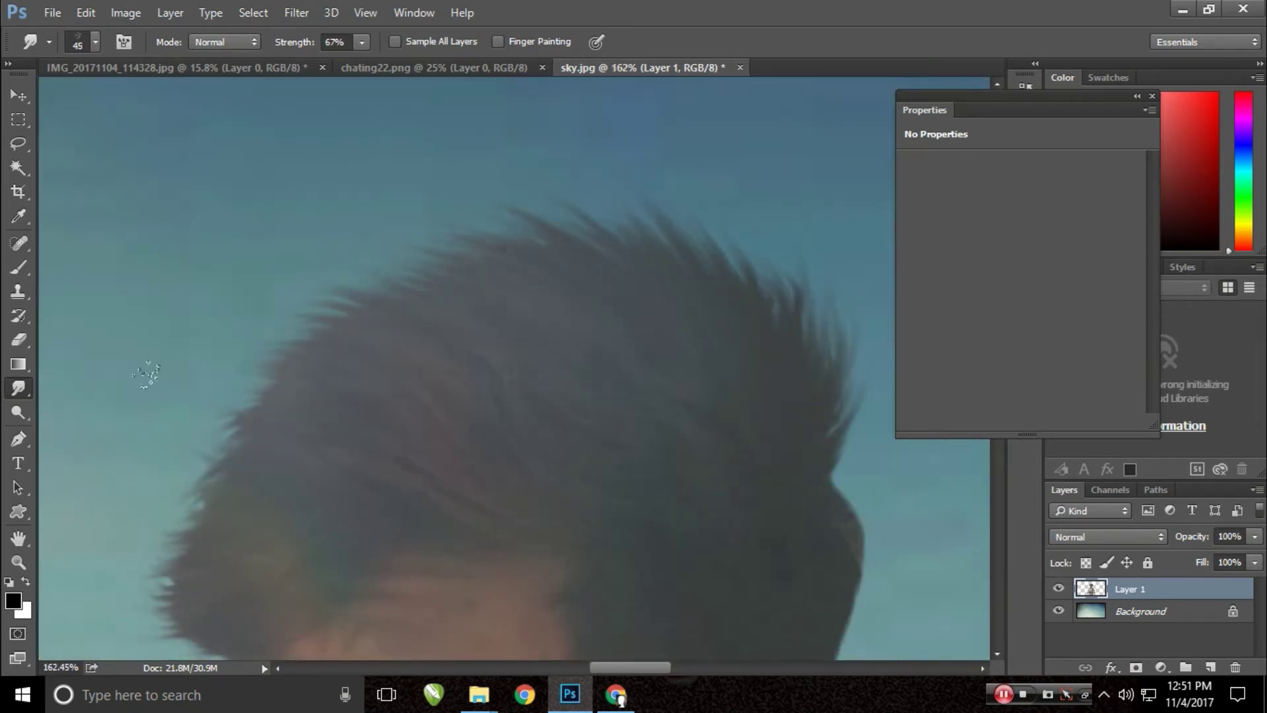
key("bracketright")
left_click_drag(656, 237, 607, 195)
left_click_drag(275, 499, 328, 414)
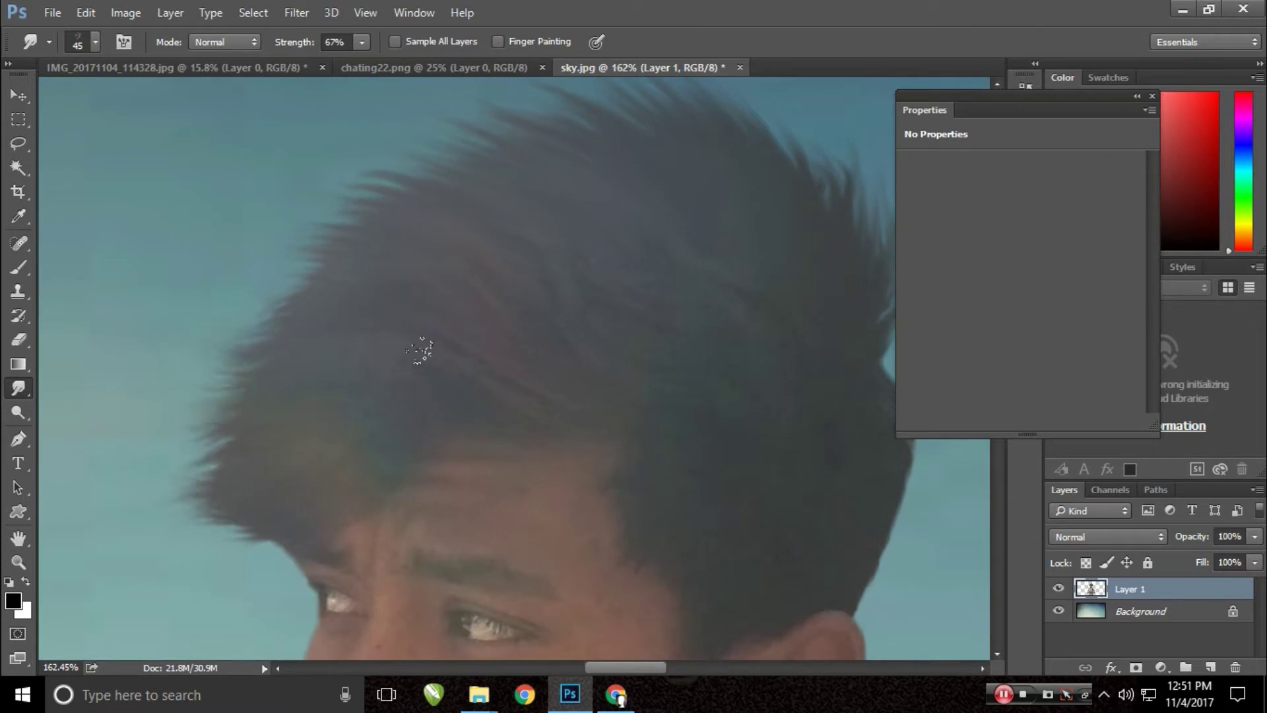
scroll(647, 508, "down", 3)
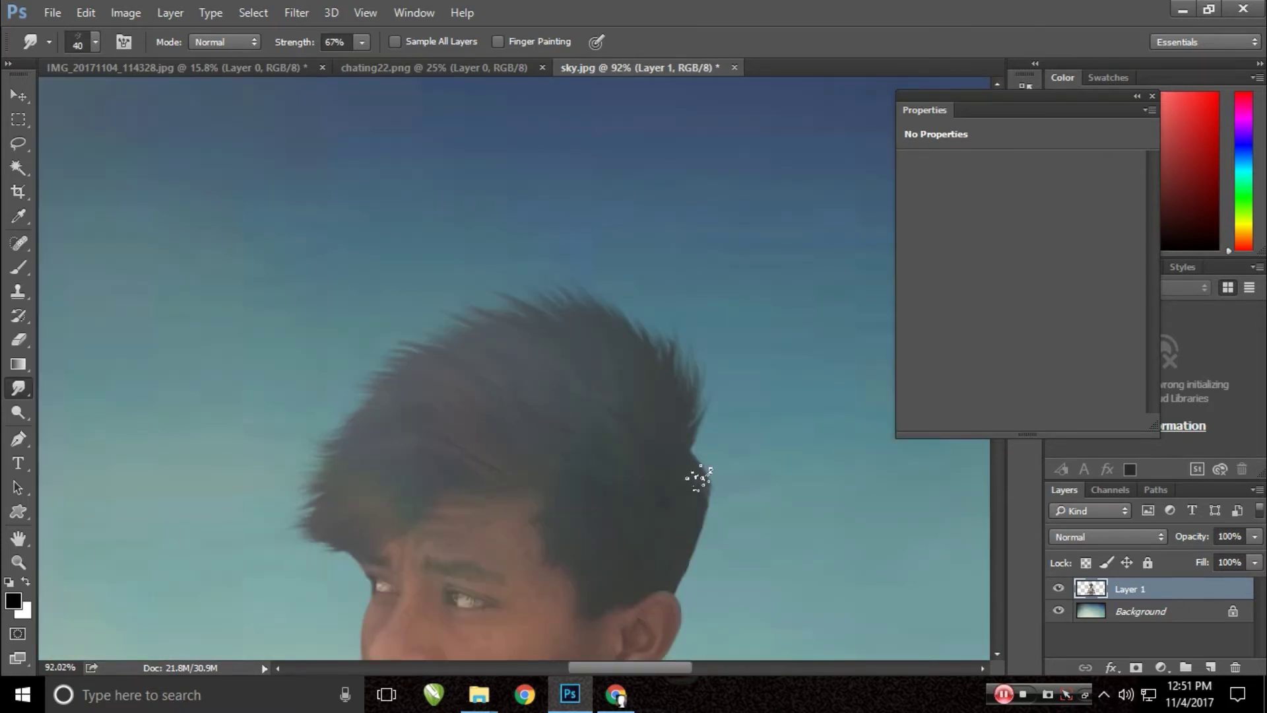
scroll(708, 478, "up", 3)
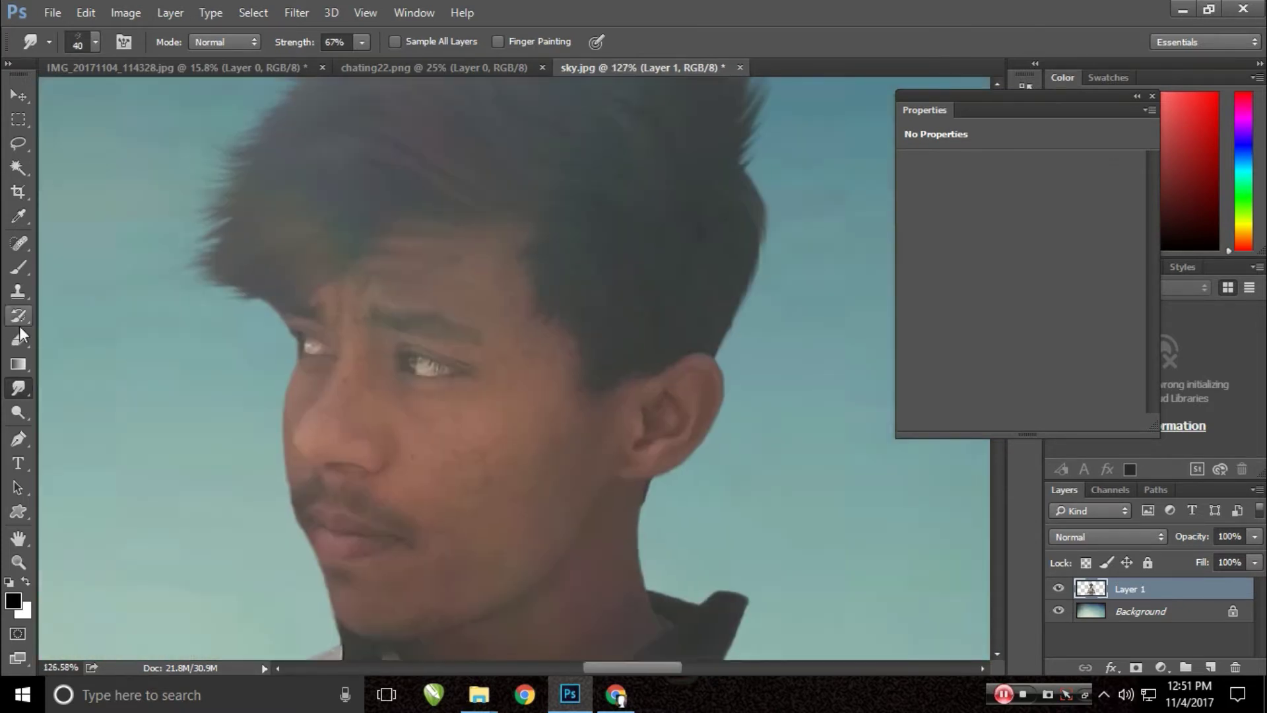
- Switch to a 65 px smudge brush at 11% strength, then select the sky Background layer
right_click(477, 343)
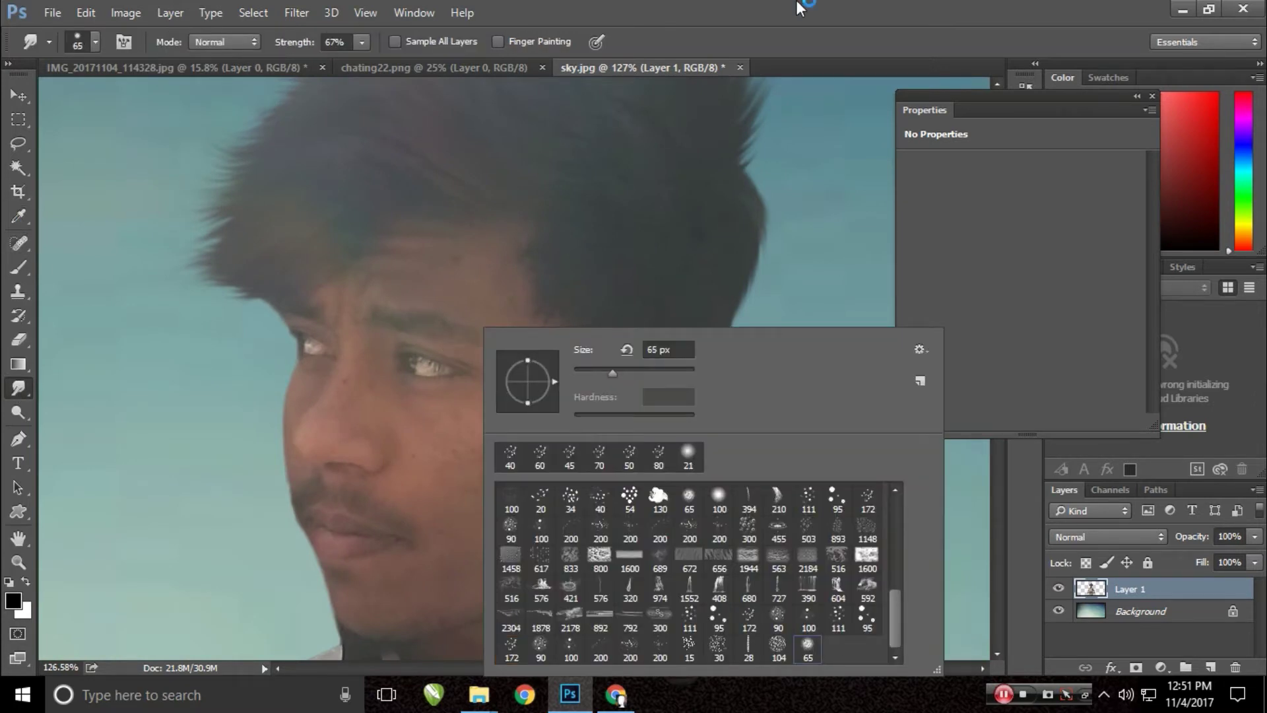
left_click(476, 351)
left_click(385, 273)
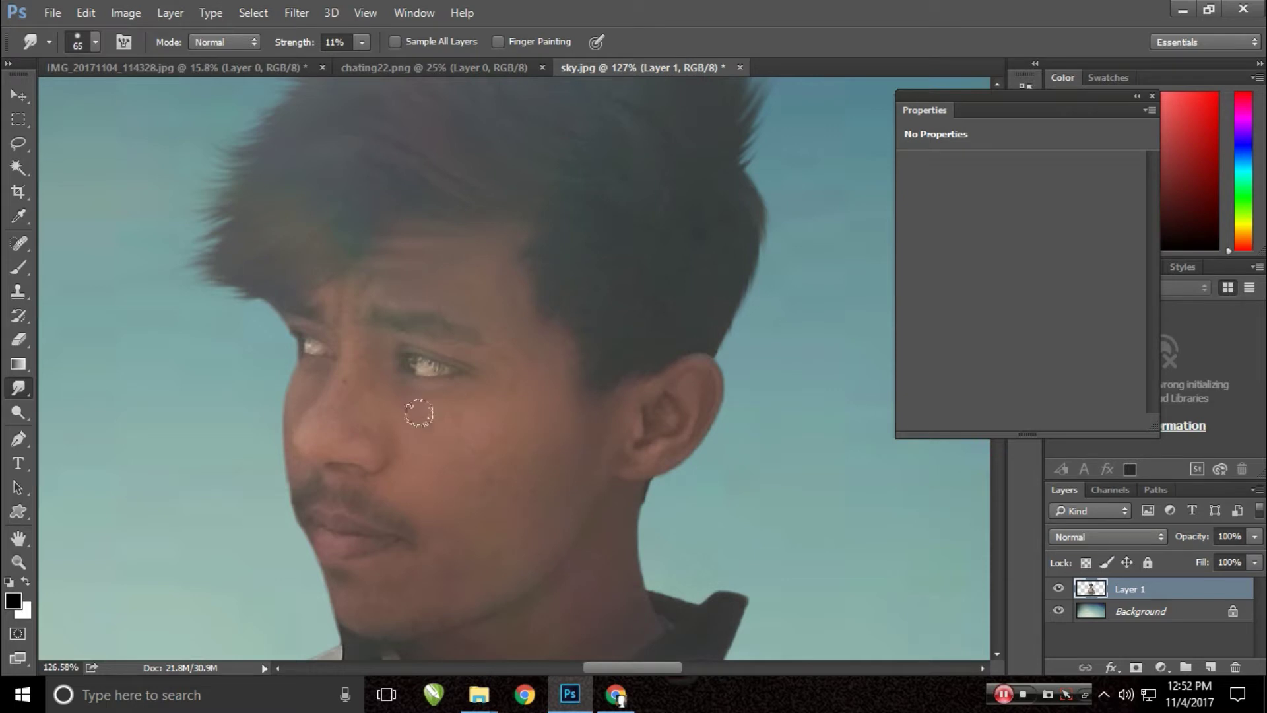
left_click_drag(580, 482, 590, 320)
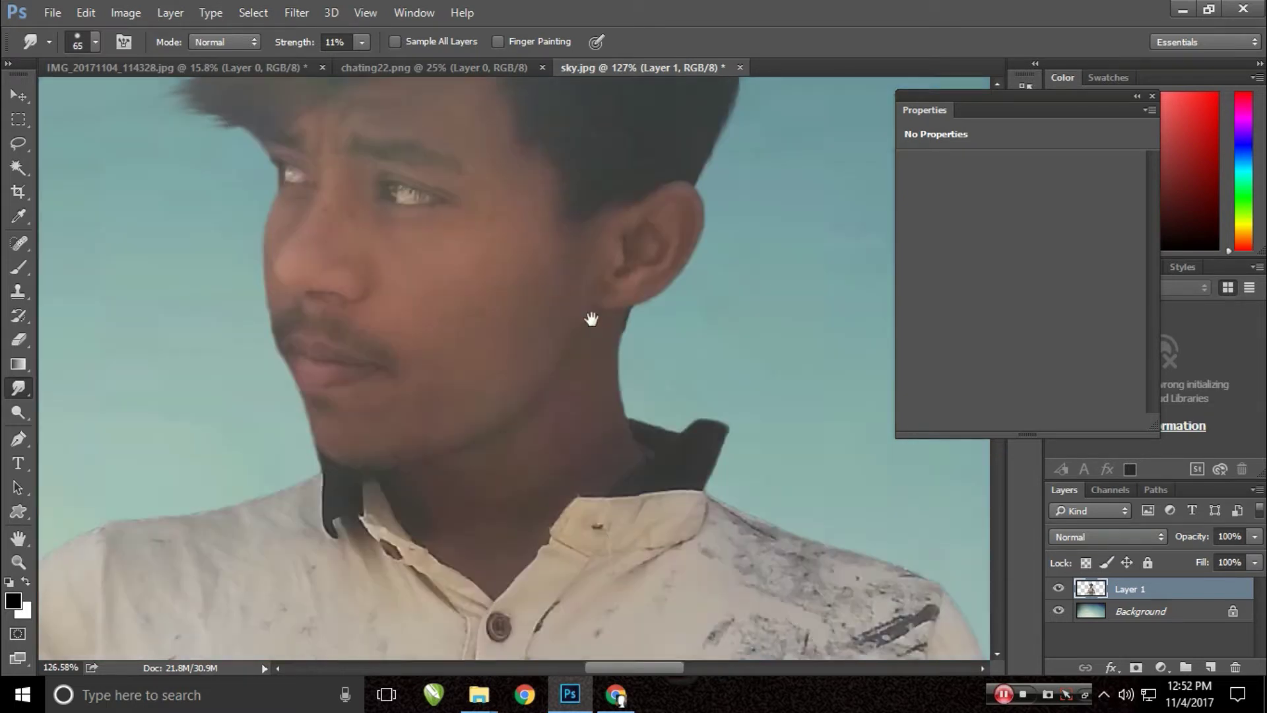
scroll(474, 556, "down", 6)
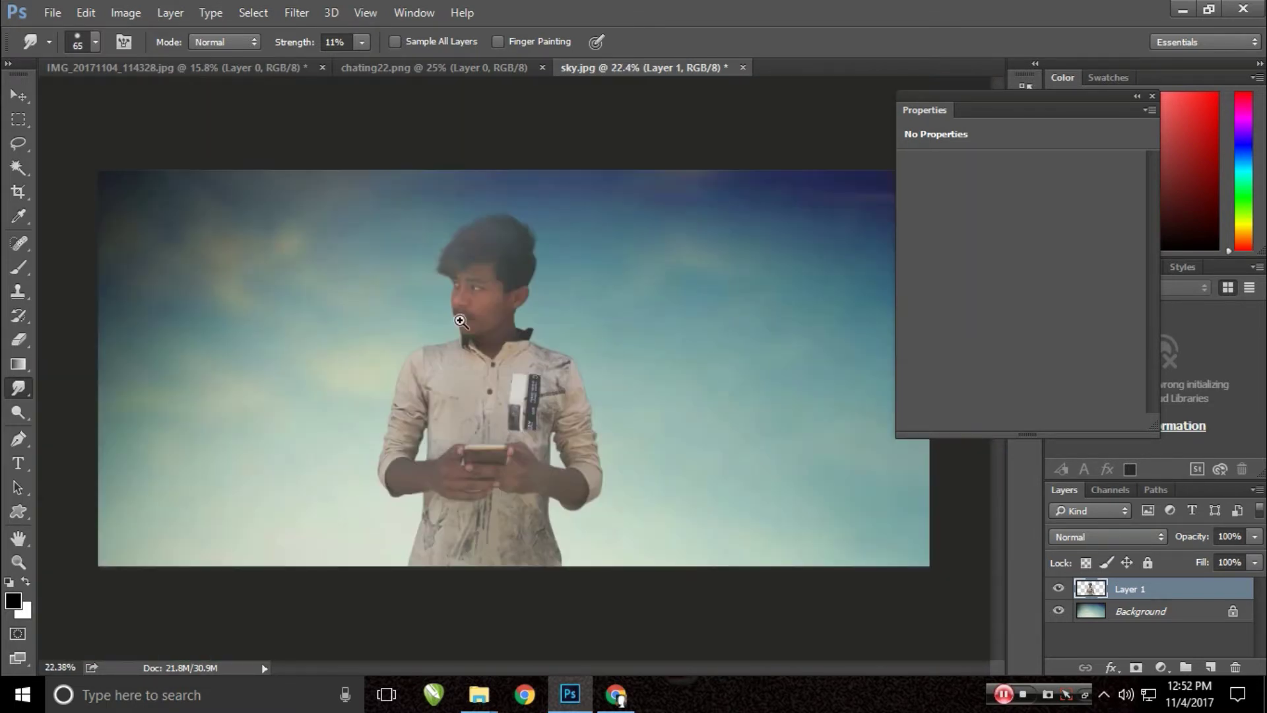
key("v")
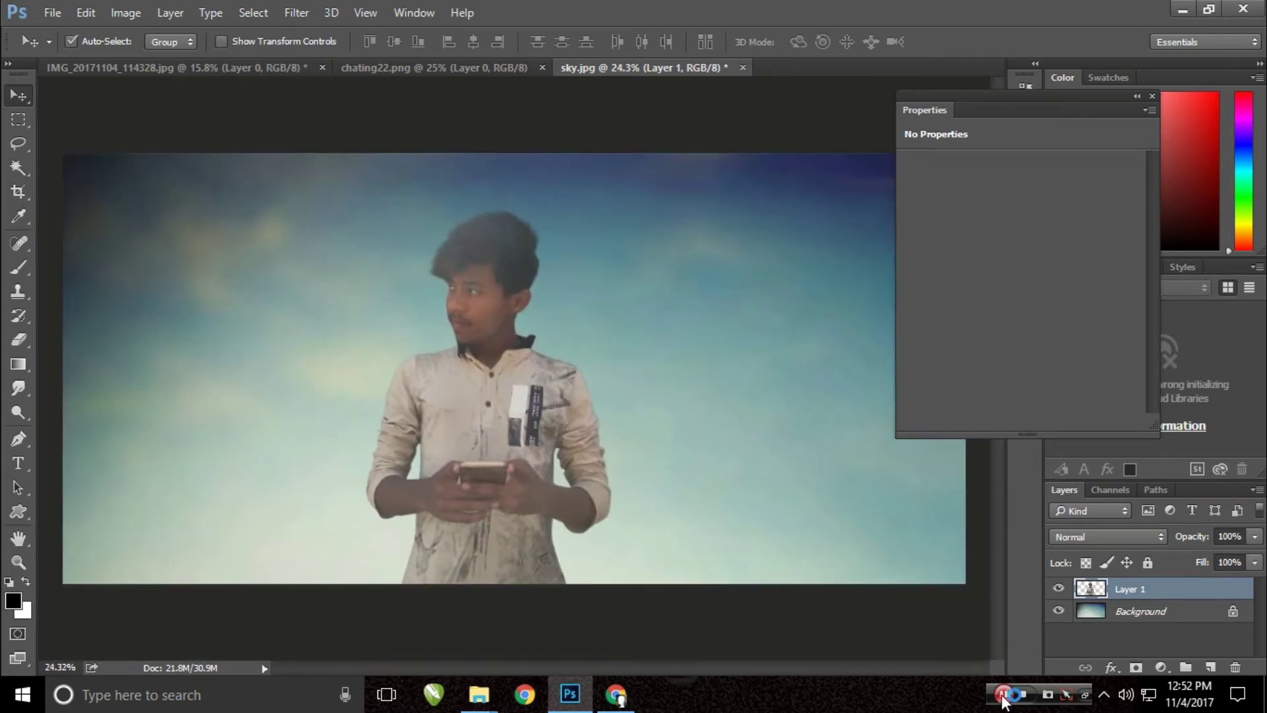
scroll(498, 343, "up", 4)
scroll(498, 342, "up", 2)
scroll(429, 278, "down", 5)
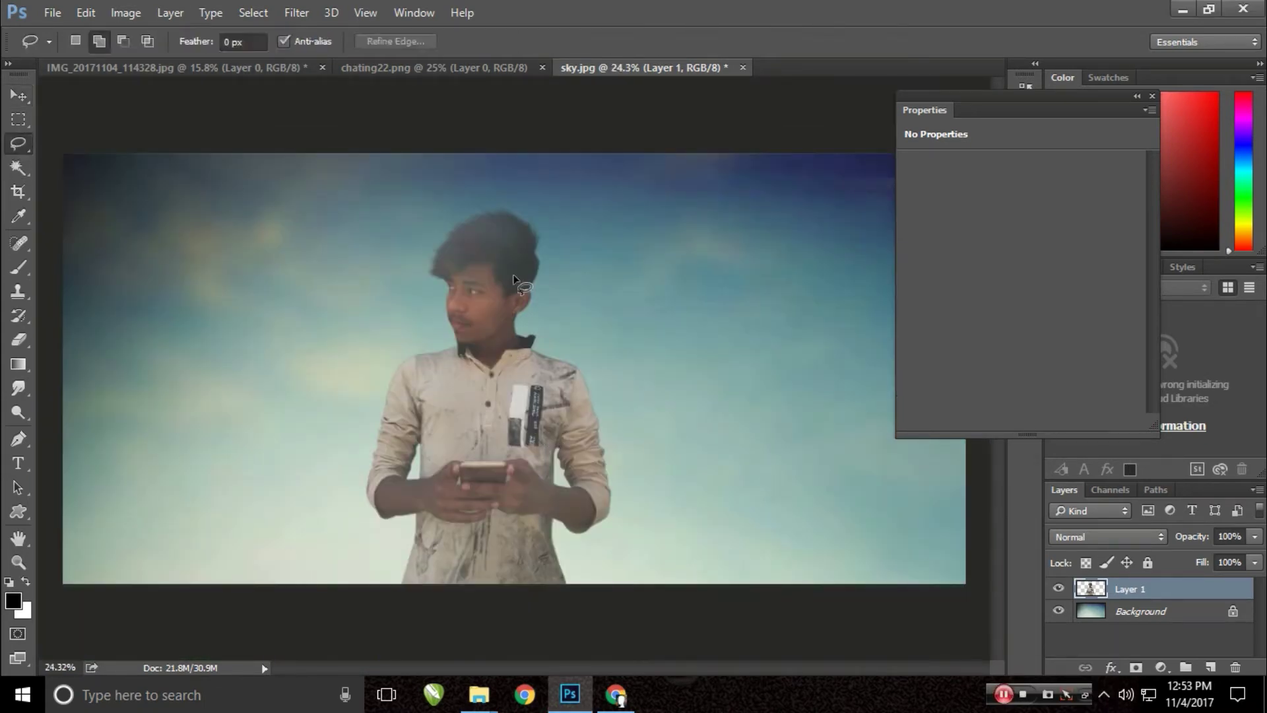
scroll(535, 303, "up", 1)
scroll(536, 303, "down", 2)
left_click(1151, 597, "ctrl")
- Duplicate the sky and raise its vibrance, highlights, shadows, whites, clarity and exposure in Camera Raw
key("ctrl+j")
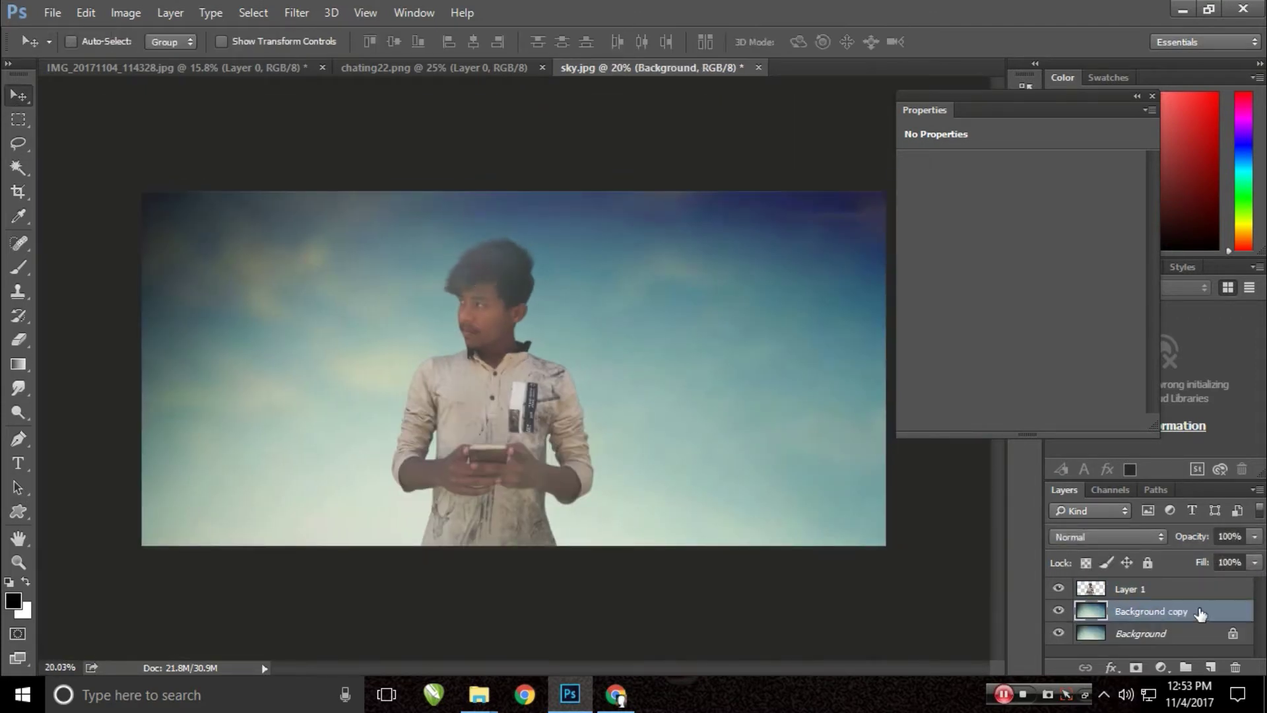
left_click(296, 12)
left_click(317, 37)
left_click_drag(1026, 602, 1054, 602)
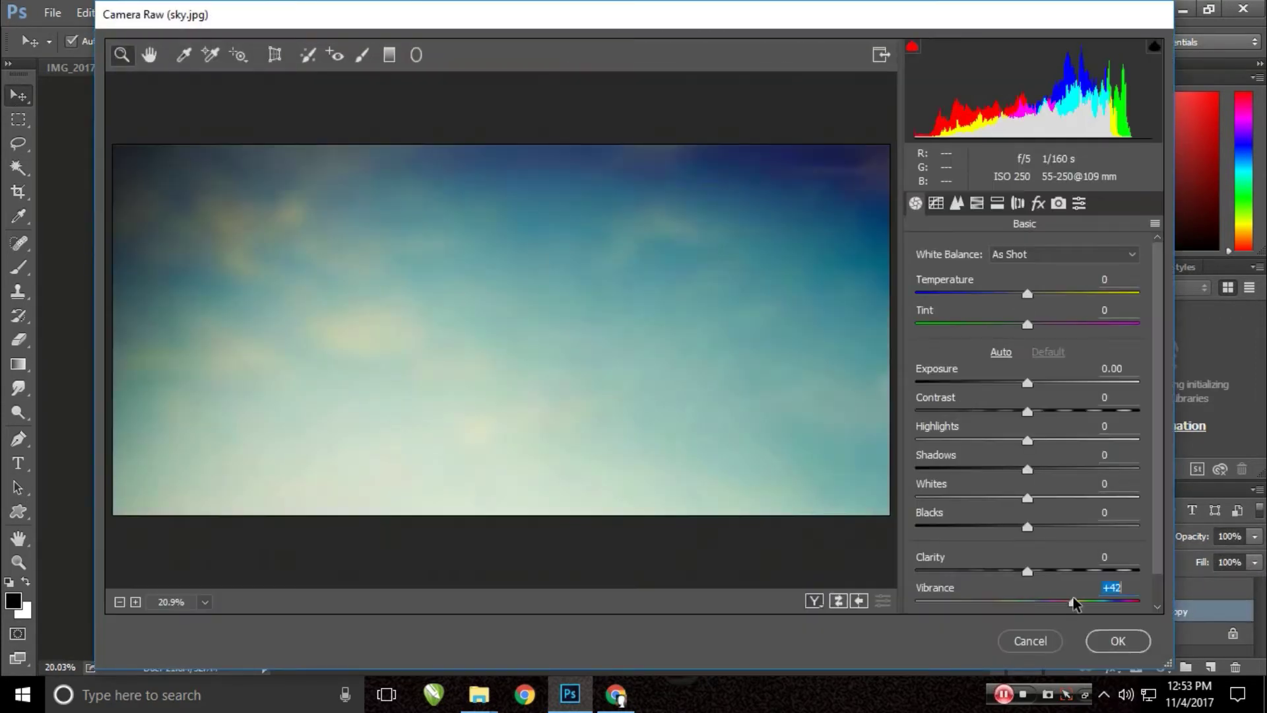
mouse_move(1027, 440)
left_mouse_down()
mouse_move(1075, 440)
mouse_move(1060, 470)
left_mouse_up()
left_click(1026, 498)
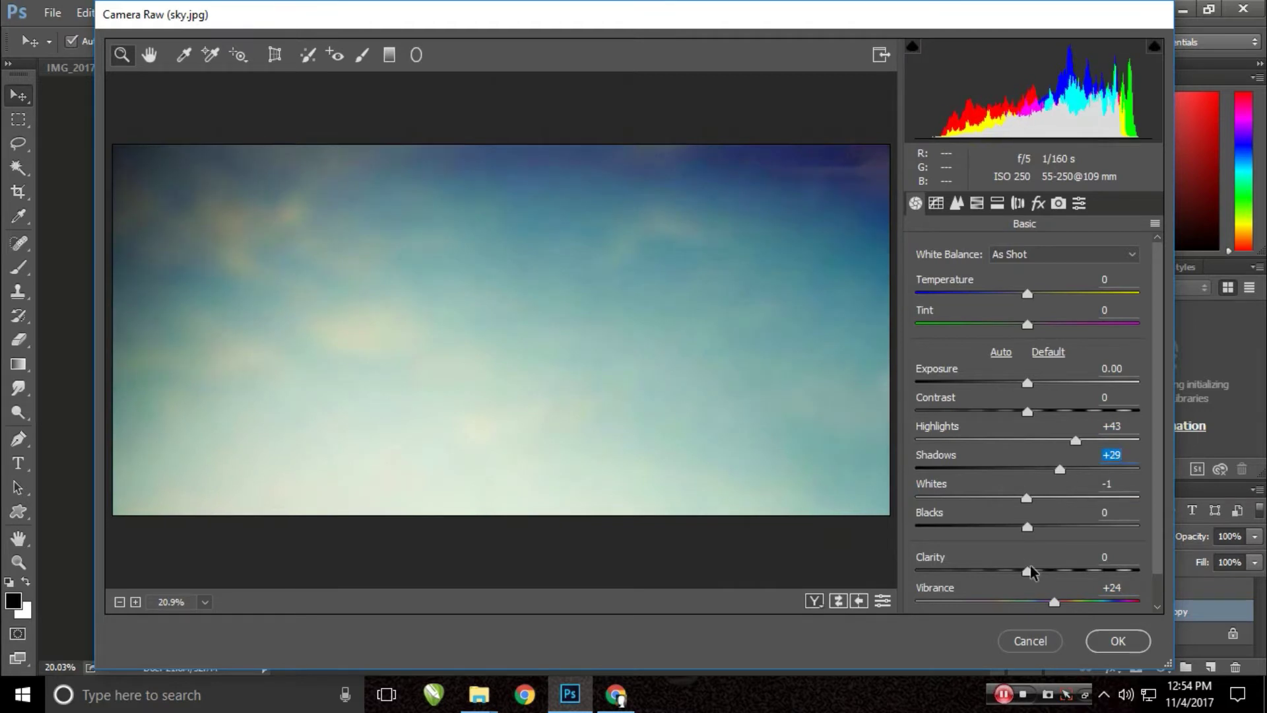
left_click_drag(1027, 571, 1059, 571)
left_click(1028, 527)
left_click_drag(1026, 497, 1055, 513)
left_click_drag(1027, 383, 1036, 383)
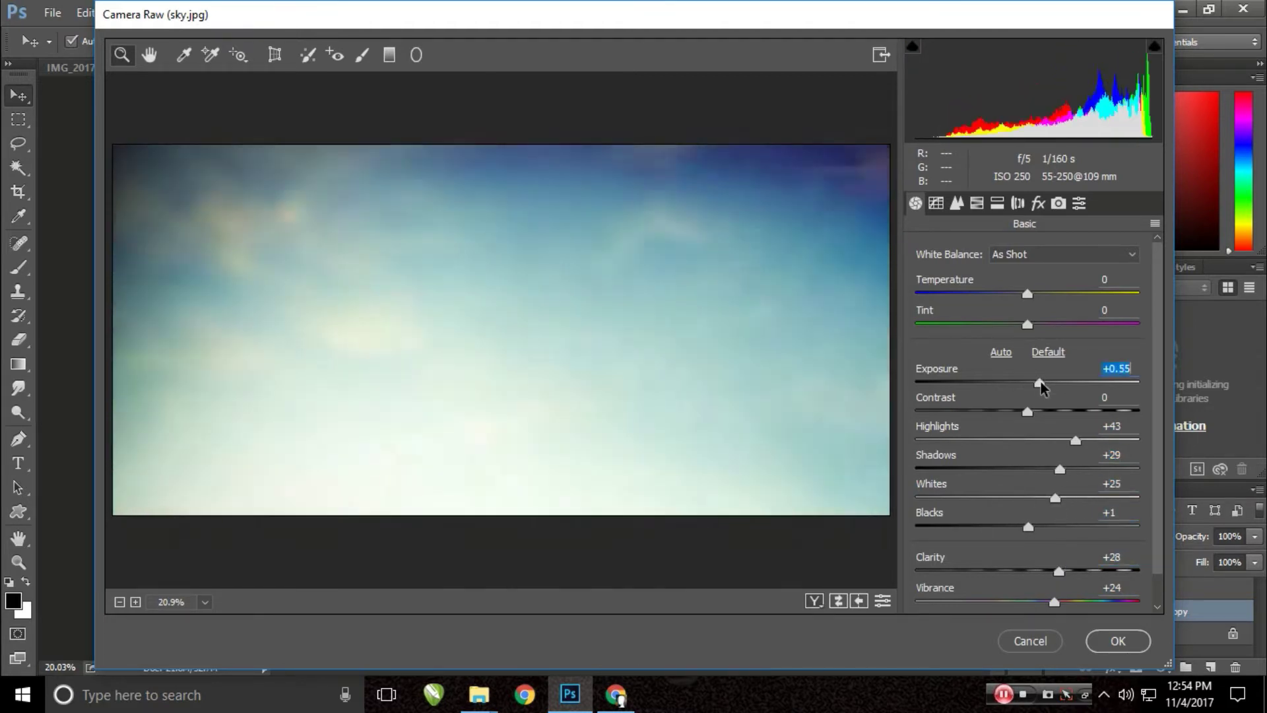
- Boost blue and aqua saturation and adjust green and aqua luminance in HSL, then apply
left_click(976, 203)
mouse_move(1033, 492)
left_mouse_down()
mouse_move(1078, 492)
mouse_move(976, 461)
mouse_move(1058, 461)
mouse_move(1030, 430)
mouse_move(1042, 462)
left_mouse_up()
left_click(1031, 276)
key("Return")
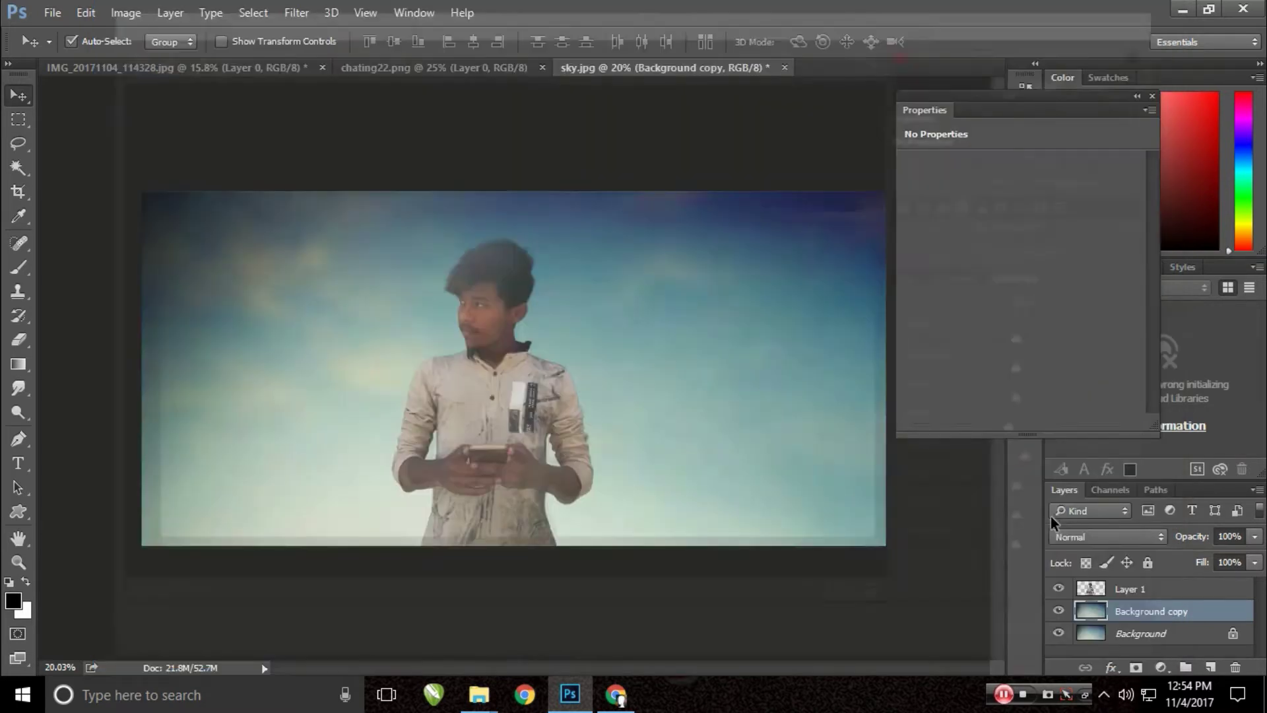
- Give the sky copy a 61 px Tilt-Shift blur, then duplicate the man's layer
left_click(365, 13)
left_click(580, 270)
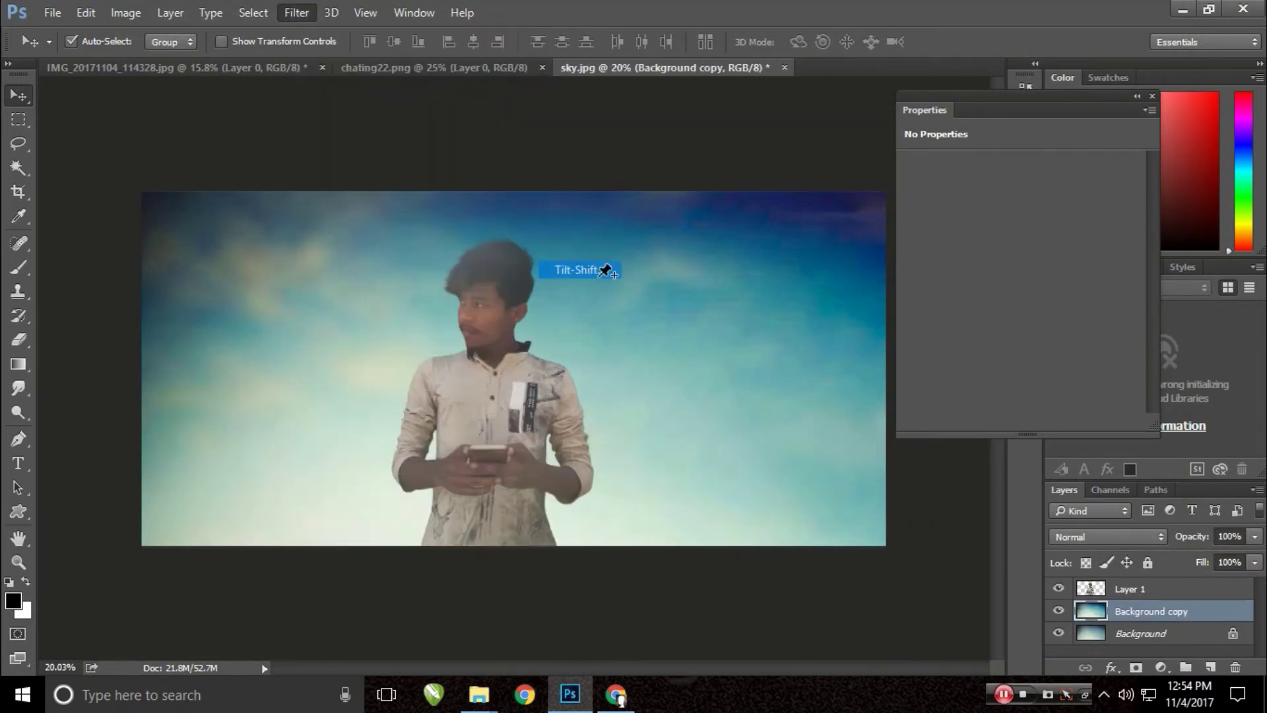
left_click_drag(1134, 196, 1145, 198)
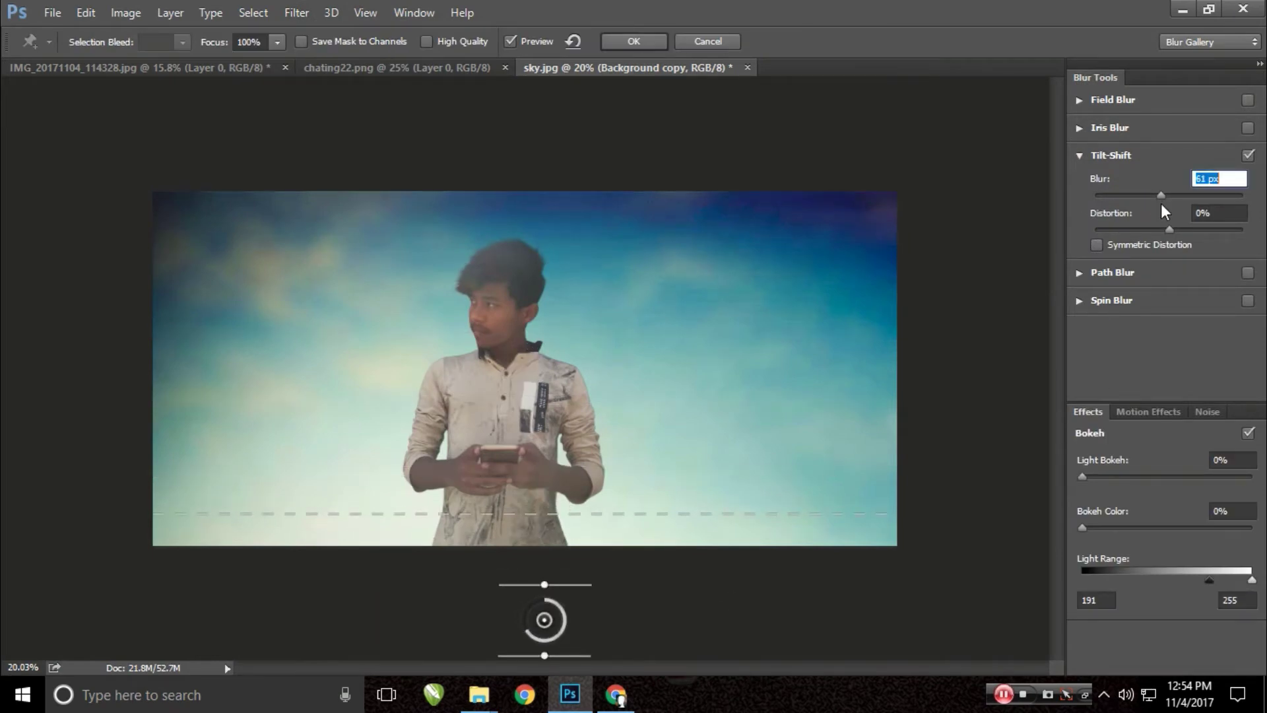
key("Return")
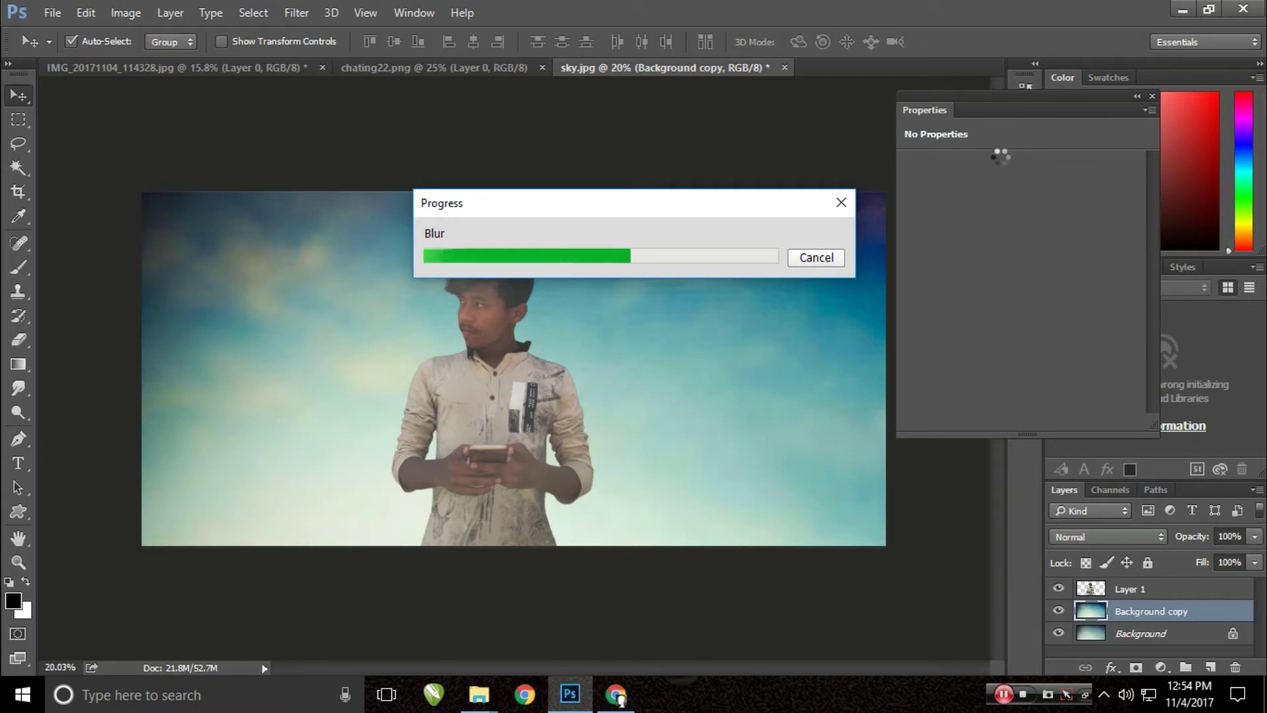
left_click(1142, 591)
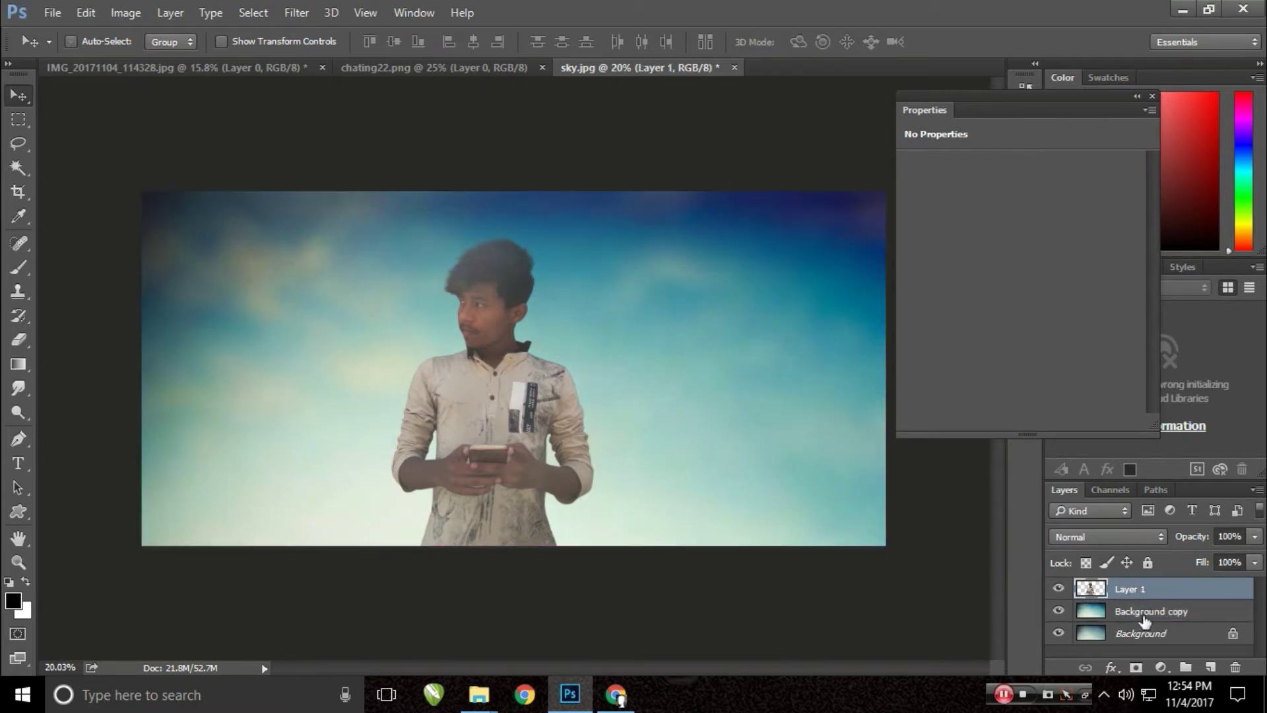
key("ctrl+j")
- In Camera Raw on the copy, set Clarity +57, Blacks -37, Highlights +29 and Exposure +0.10
left_click(296, 13)
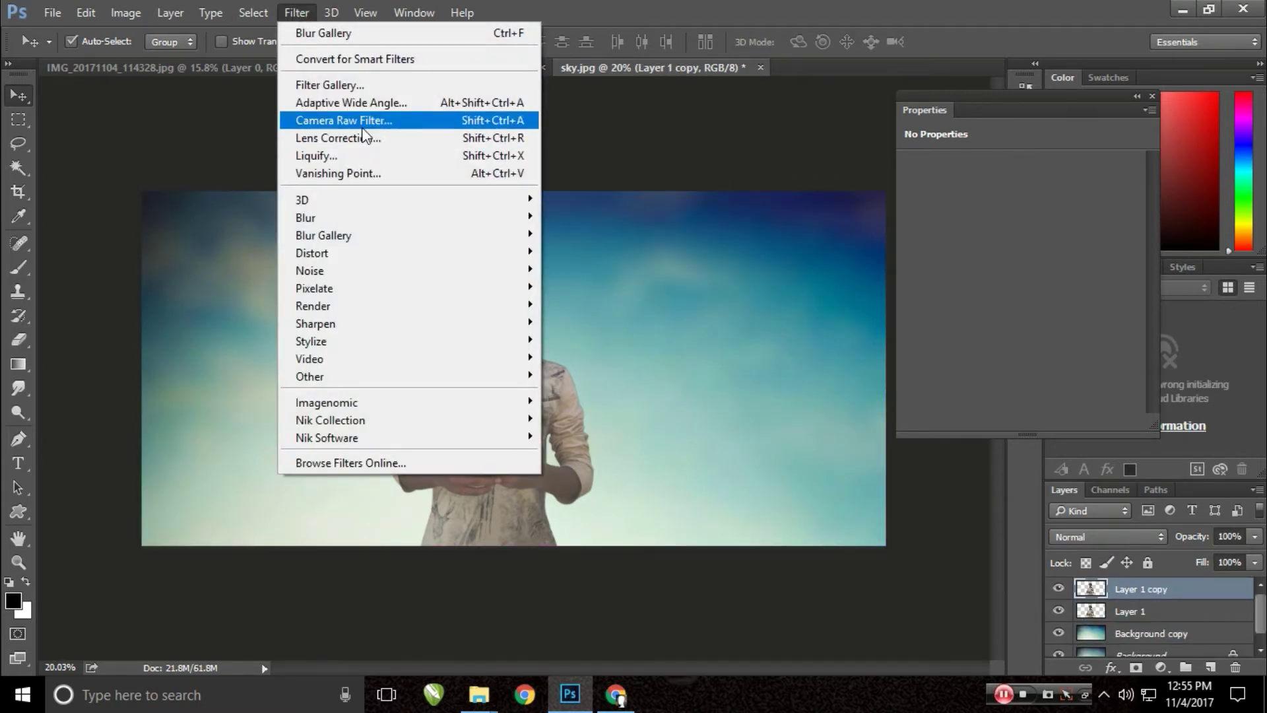
left_click(403, 120)
scroll(1159, 488, "down", 1)
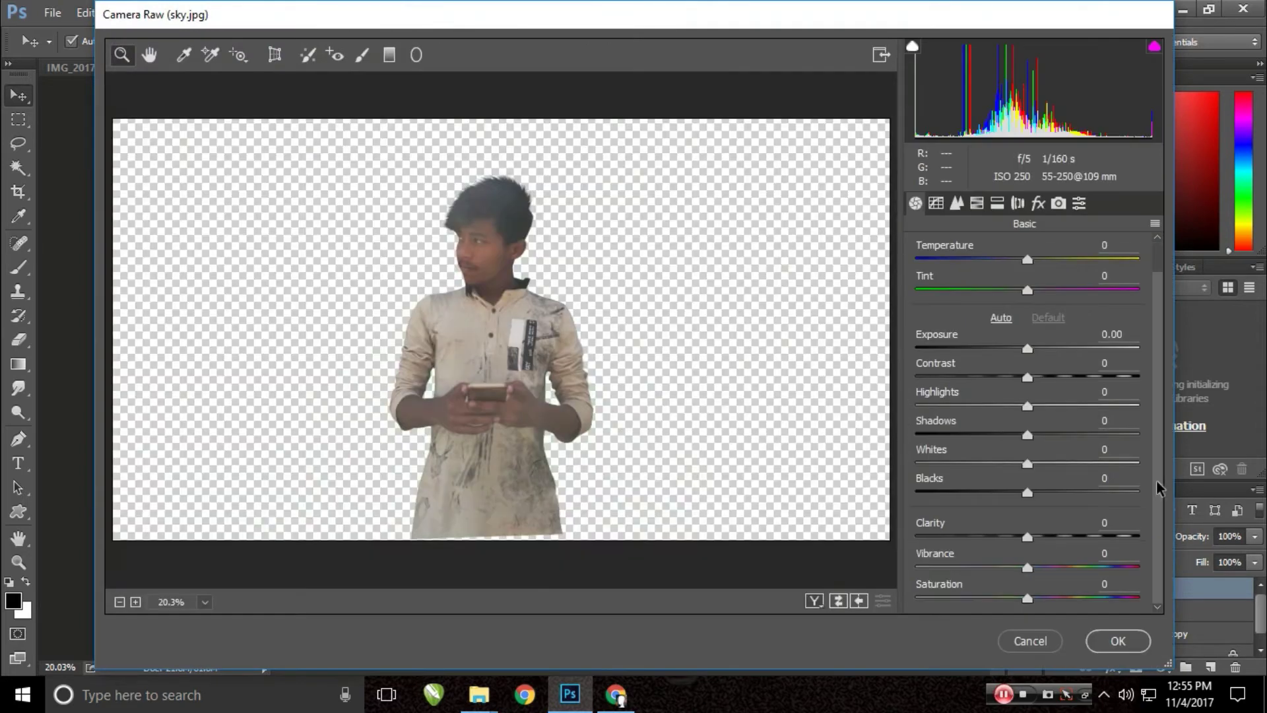
left_click_drag(1028, 598, 1075, 600)
double_click(1075, 595)
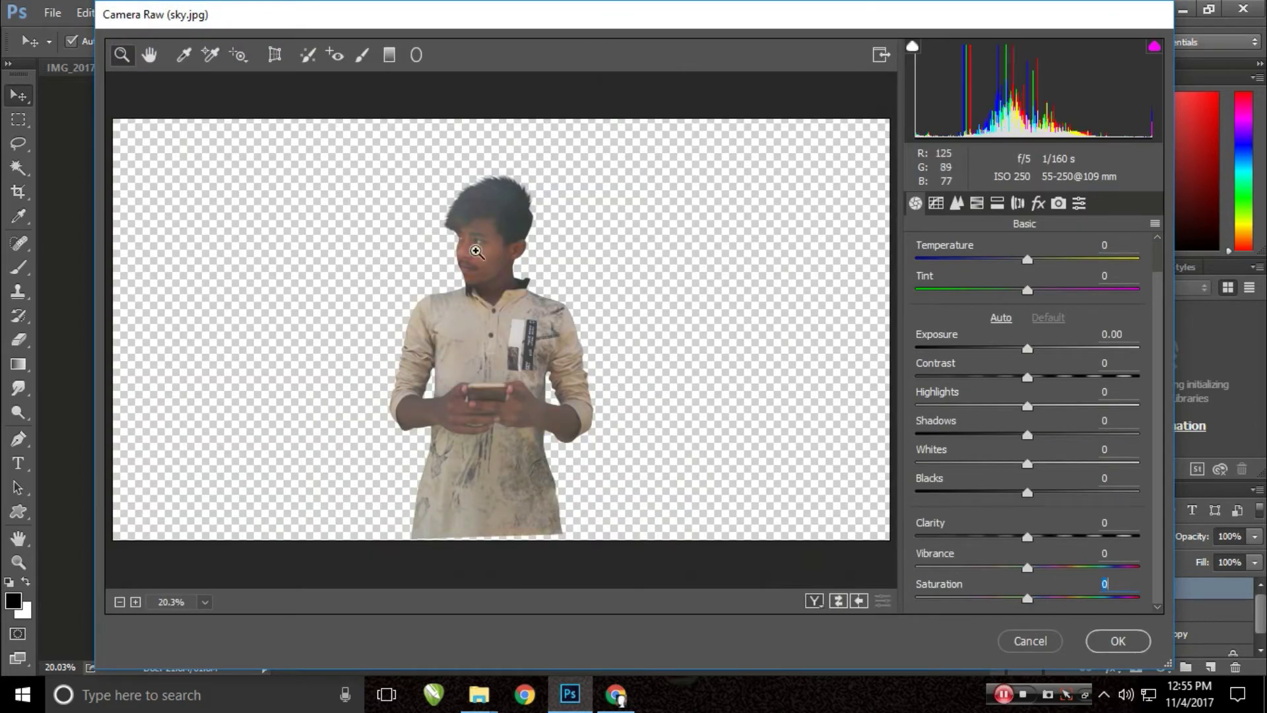
left_click(498, 203)
left_click(465, 256)
left_click_drag(465, 256, 434, 215)
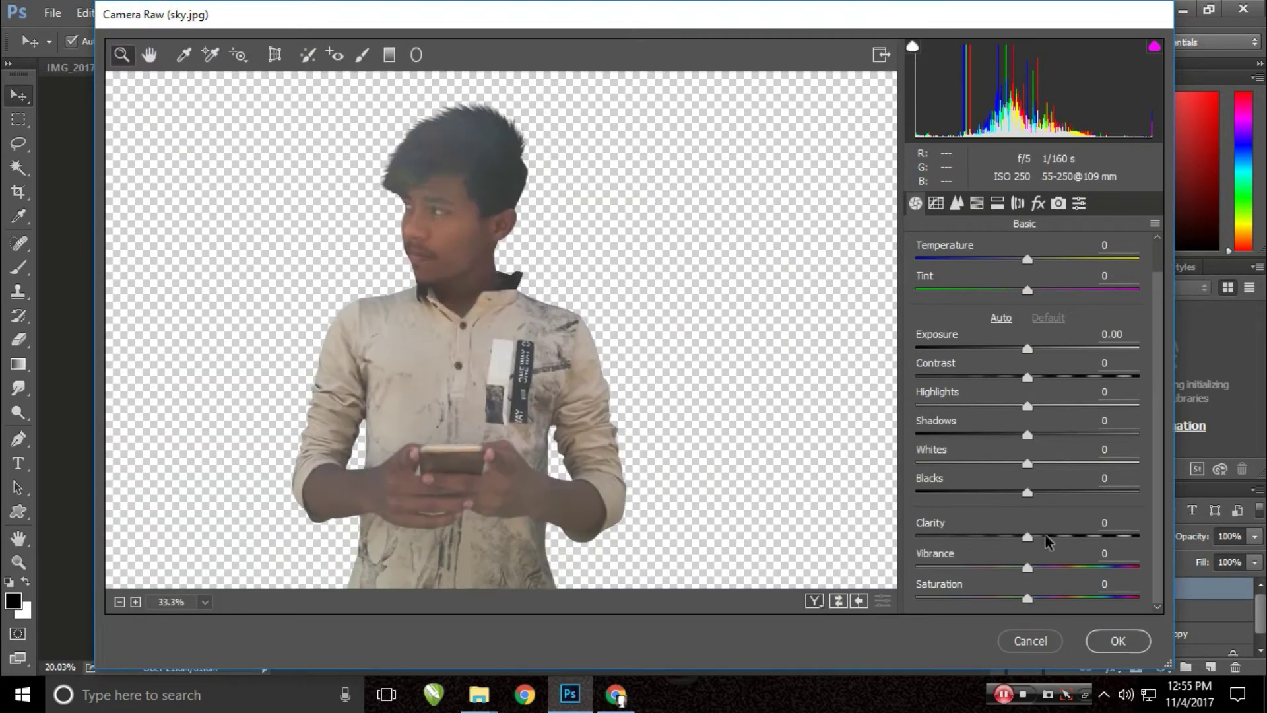
mouse_move(1027, 536)
left_mouse_down()
mouse_move(1130, 559)
mouse_move(1090, 528)
left_mouse_up()
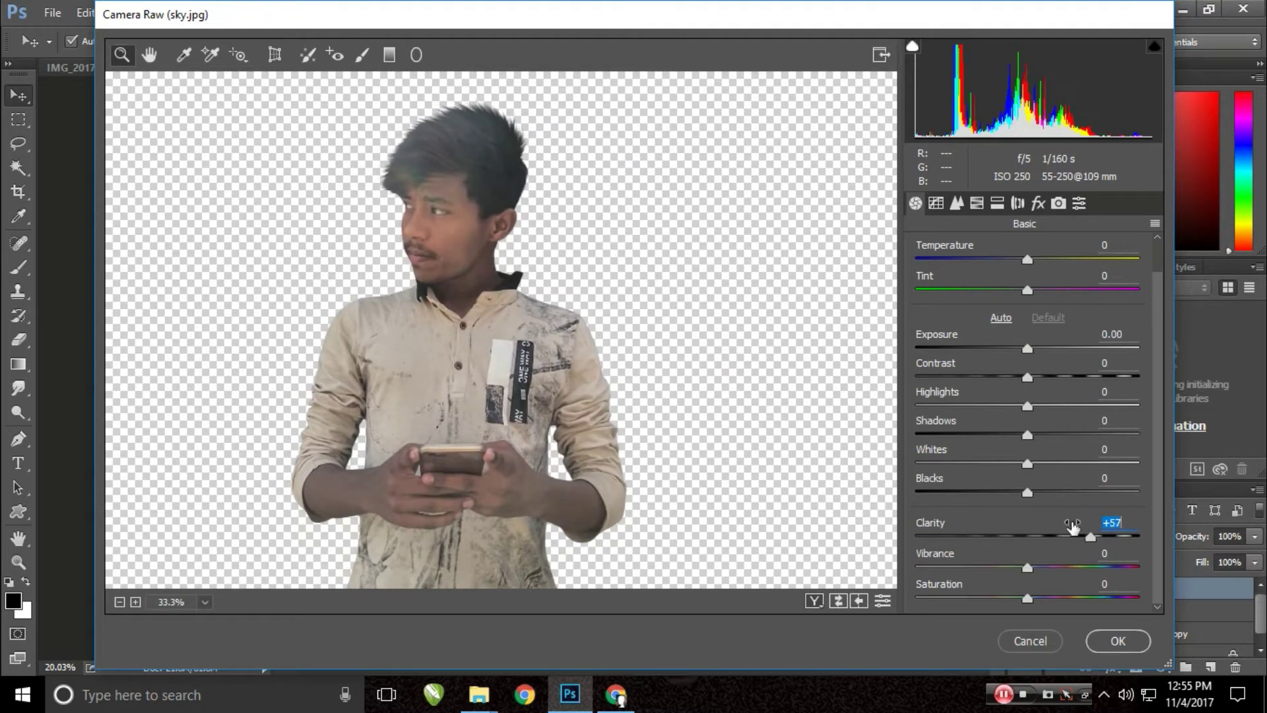
left_click_drag(1028, 493, 992, 505)
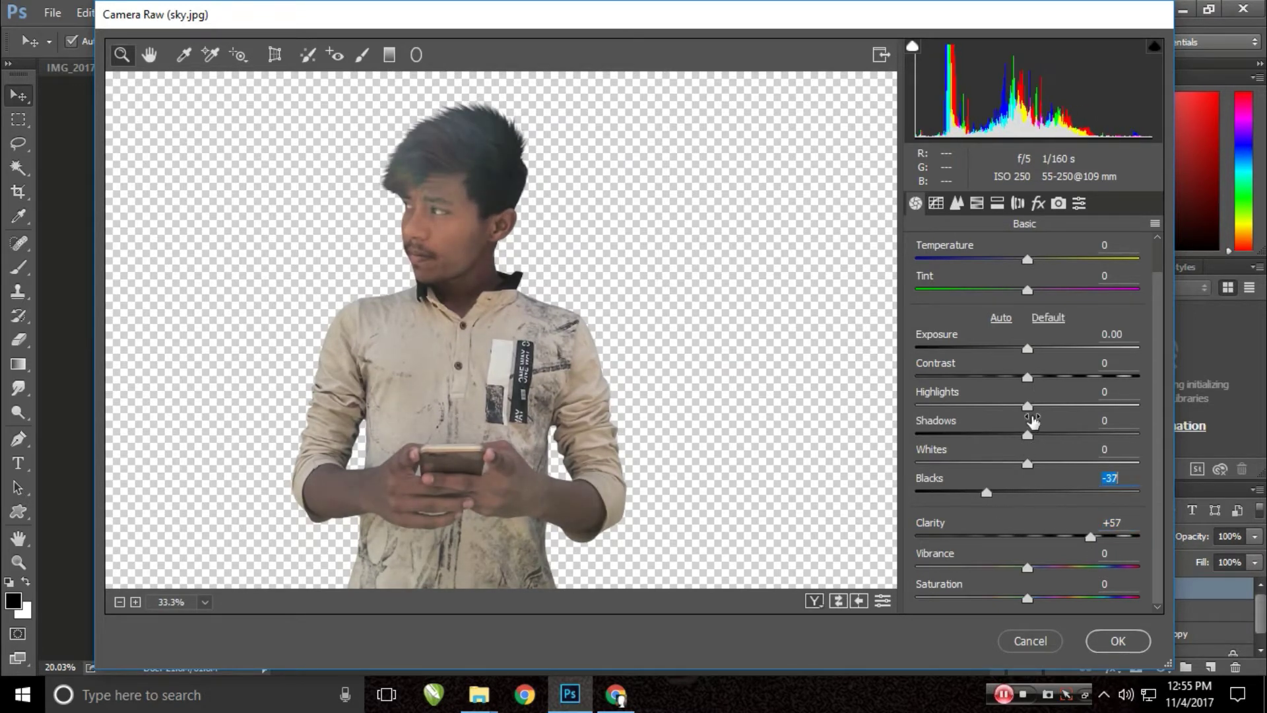
left_click_drag(1028, 407, 1063, 408)
left_click_drag(1027, 350, 1031, 351)
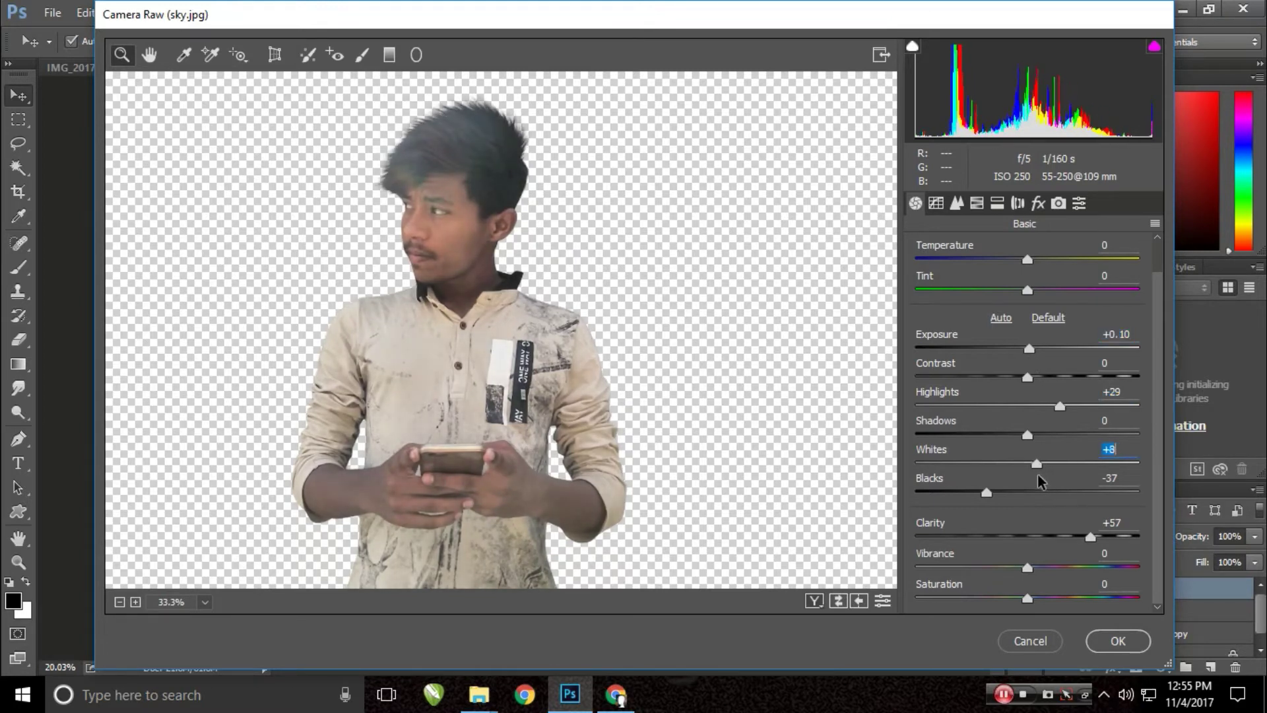
- Adjust luminance noise reduction and raise Oranges luminance to +8 to lighten the skin
left_click(978, 204)
left_click(957, 204)
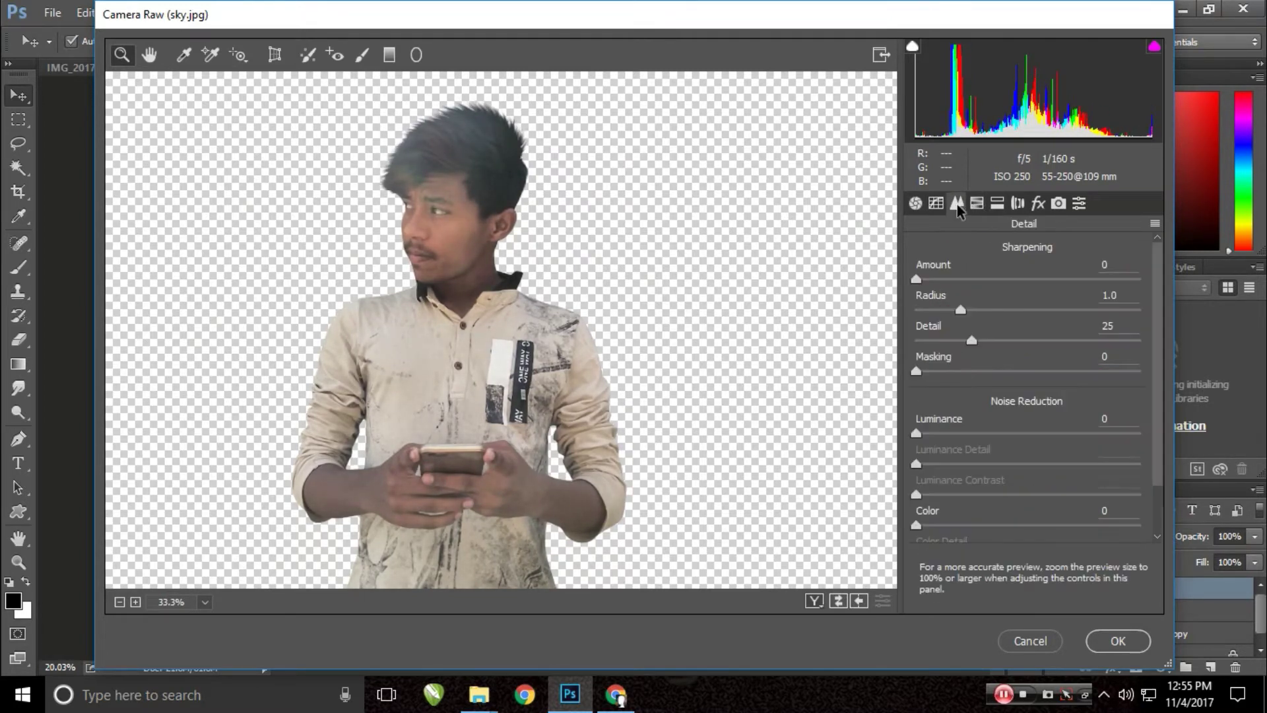
left_click_drag(918, 433, 1003, 433)
left_click(997, 204)
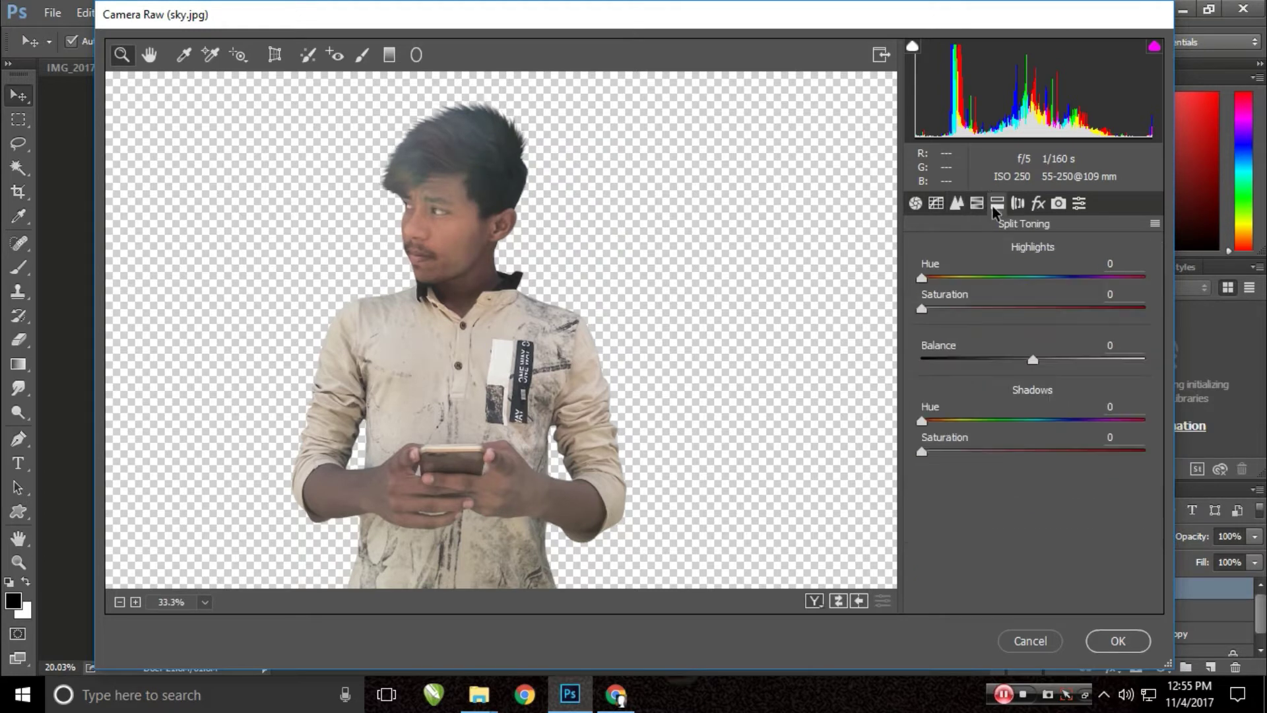
left_click(976, 204)
left_click_drag(1033, 370, 1043, 369)
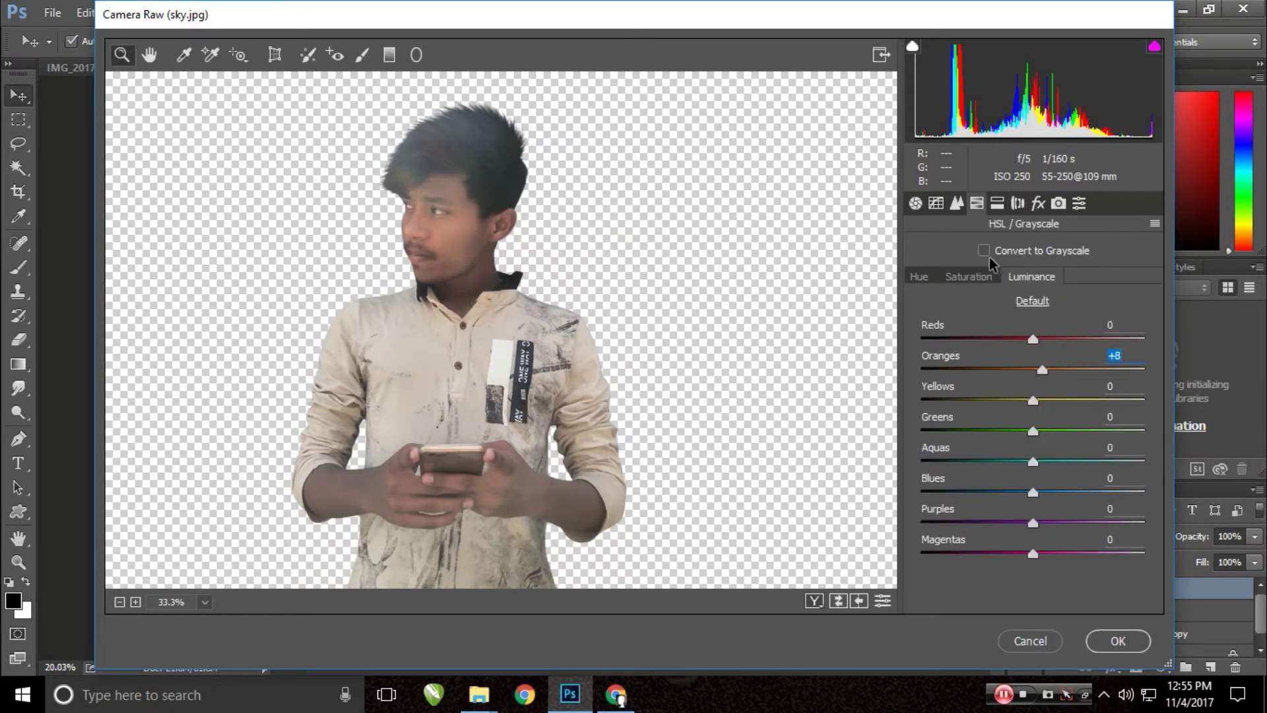
left_click_drag(1042, 371, 1055, 373)
- Apply the Camera Raw grade, hide the original Layer 1 and frame the top of the head
left_click(1117, 639)
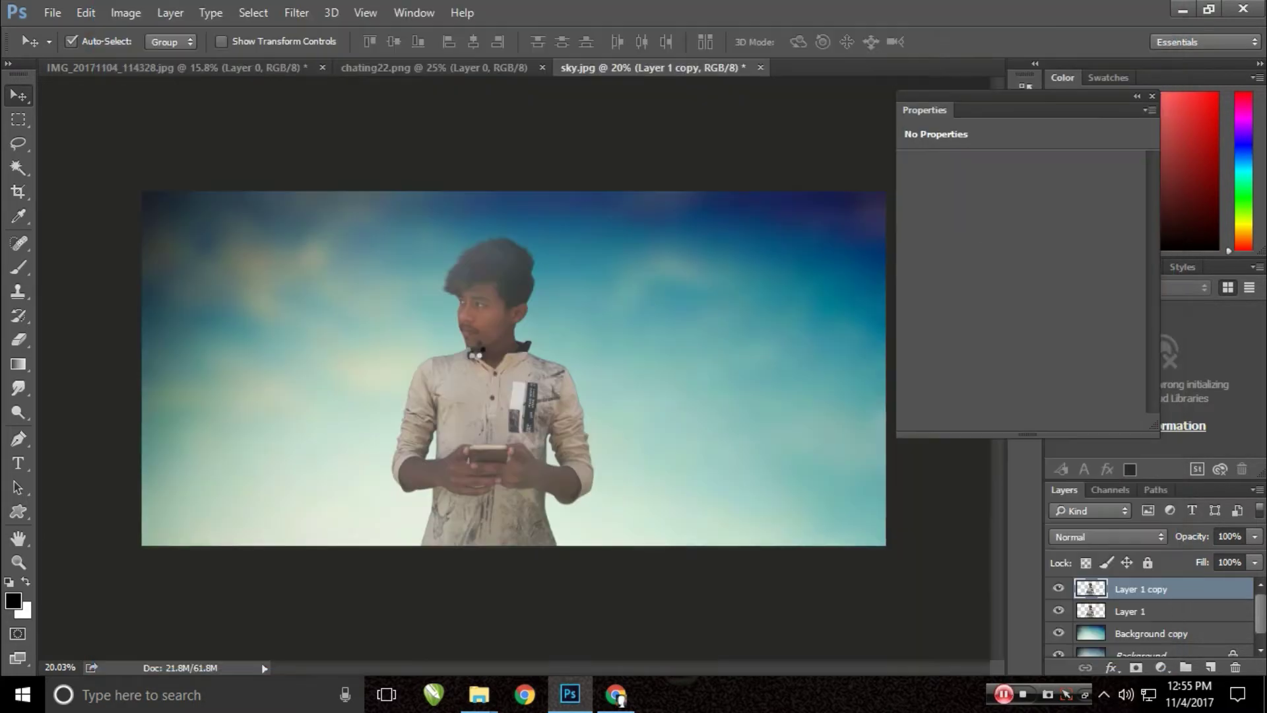
scroll(495, 345, "up", 5)
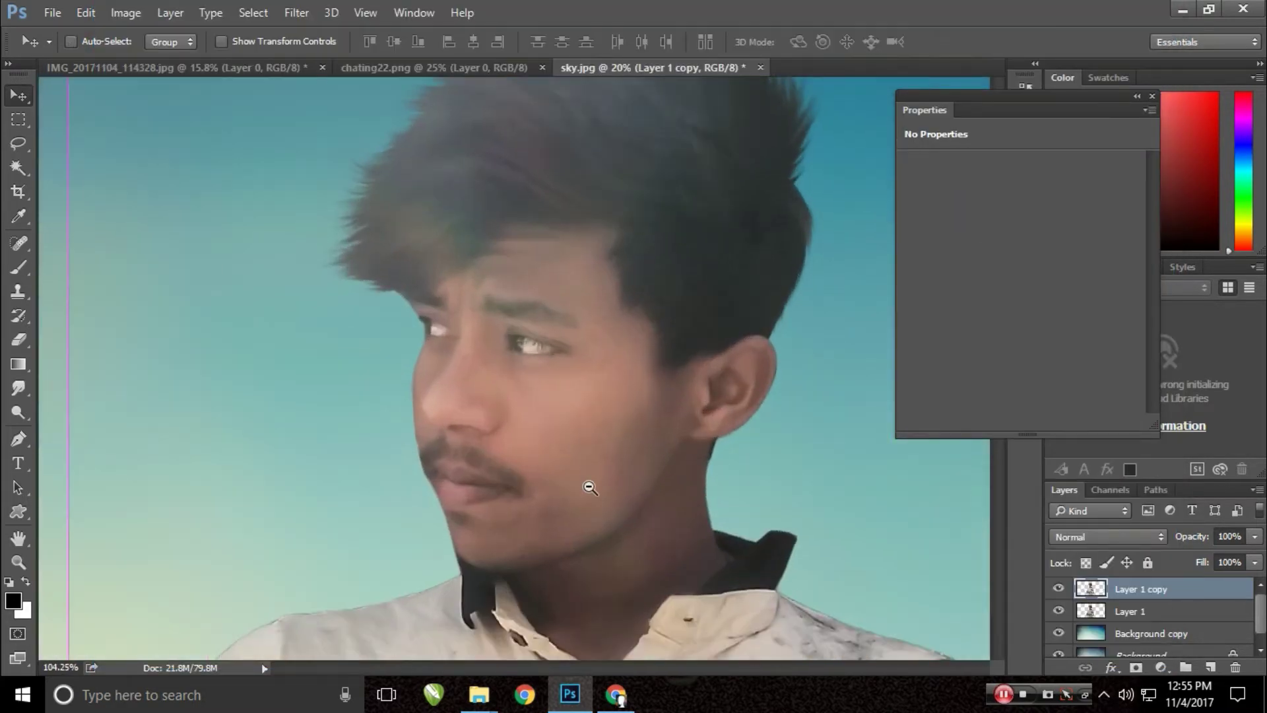
scroll(604, 395, "up", 1)
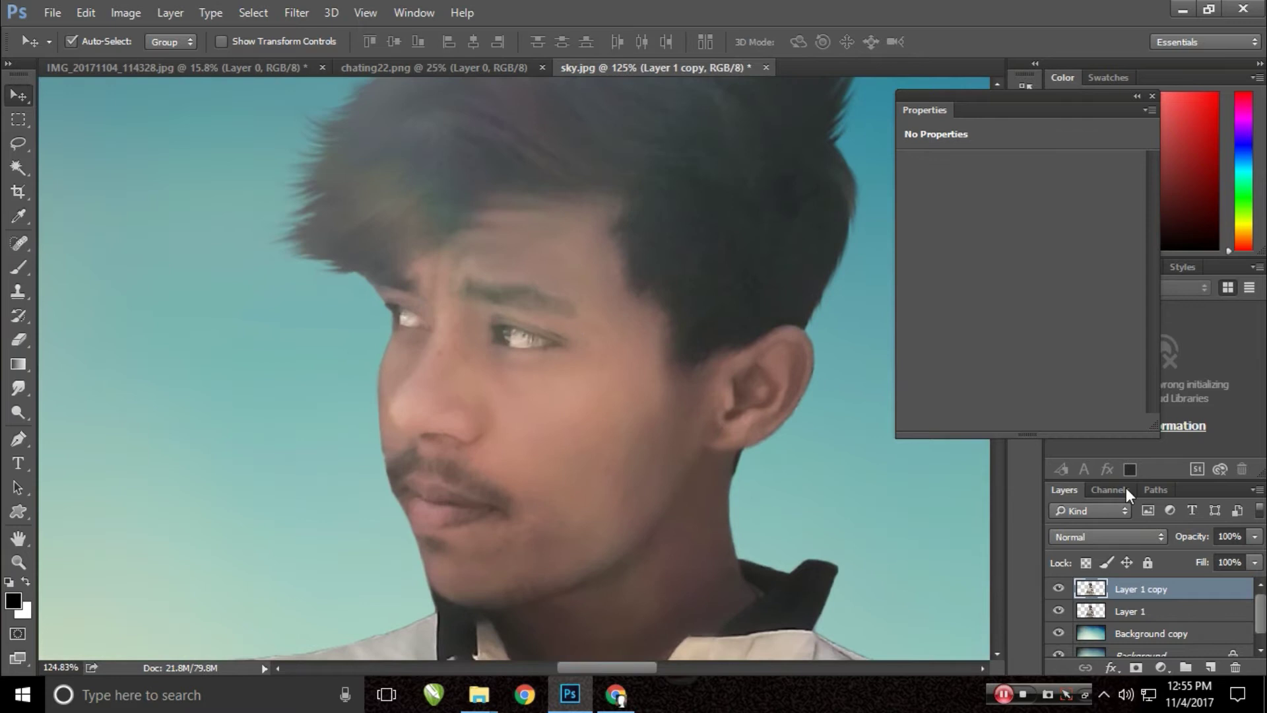
left_click(1058, 611)
scroll(730, 461, "down", 4)
scroll(503, 321, "up", 2)
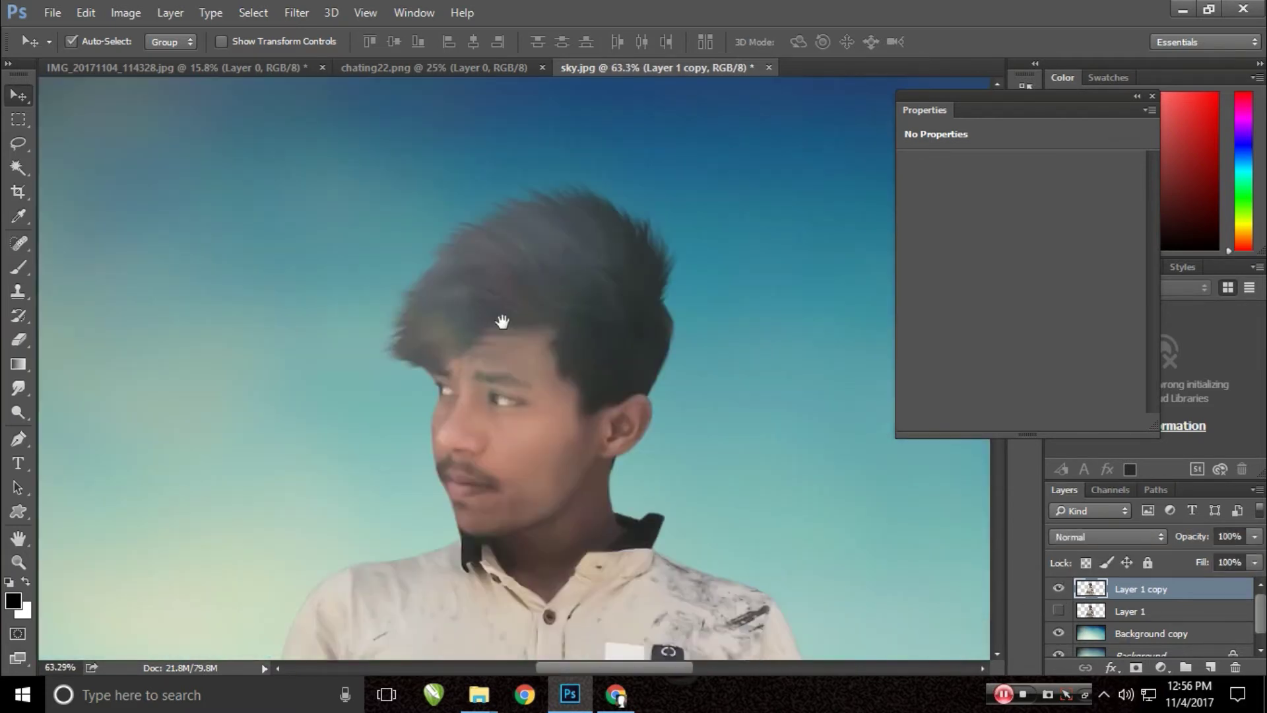
left_click_drag(502, 322, 495, 315)
- Choose a Smudge brush size for the hair edges, then switch to the Blur tool
key("r")
right_click(549, 237)
left_click(686, 125)
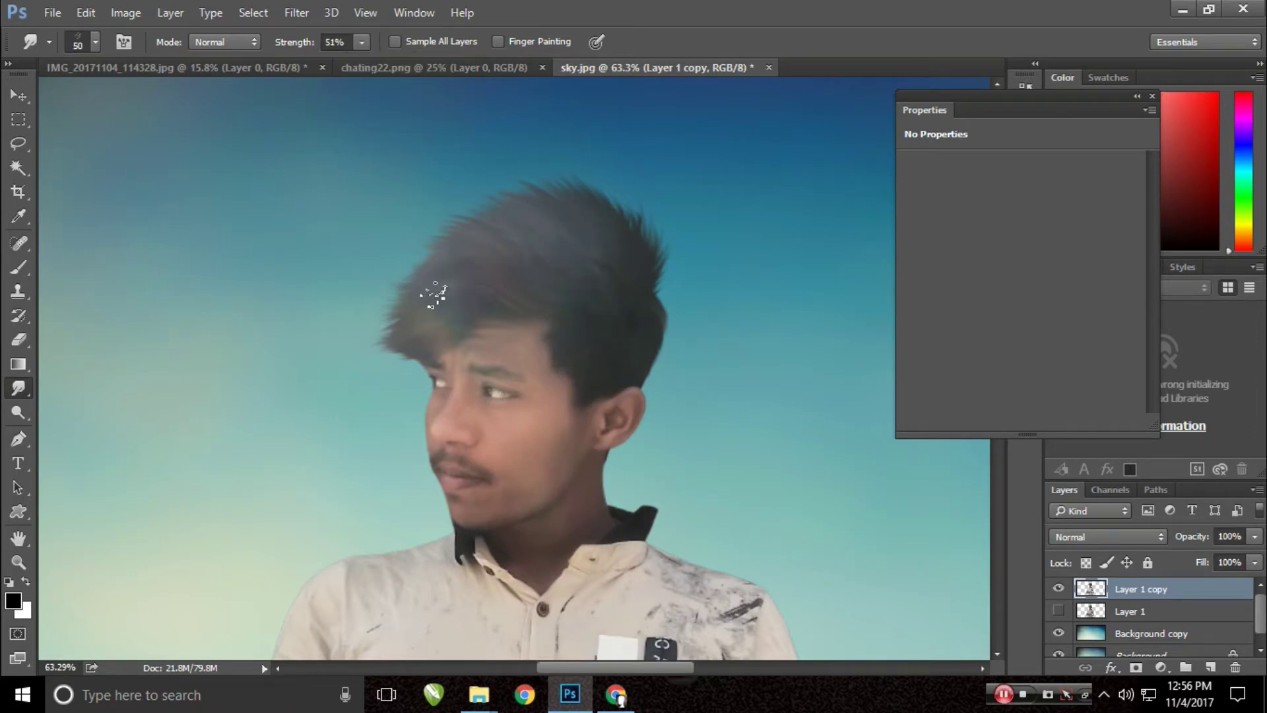
scroll(646, 305, "down", 3)
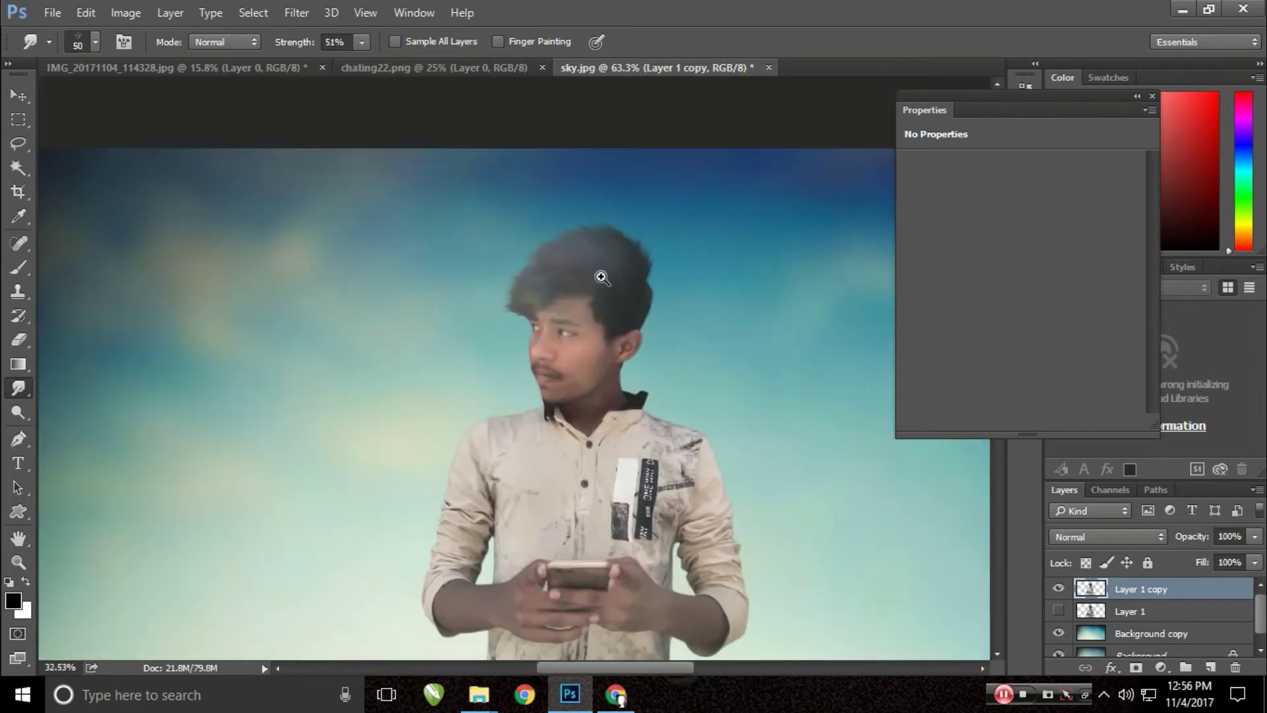
scroll(633, 336, "up", 3)
left_click(24, 362)
left_click(20, 390)
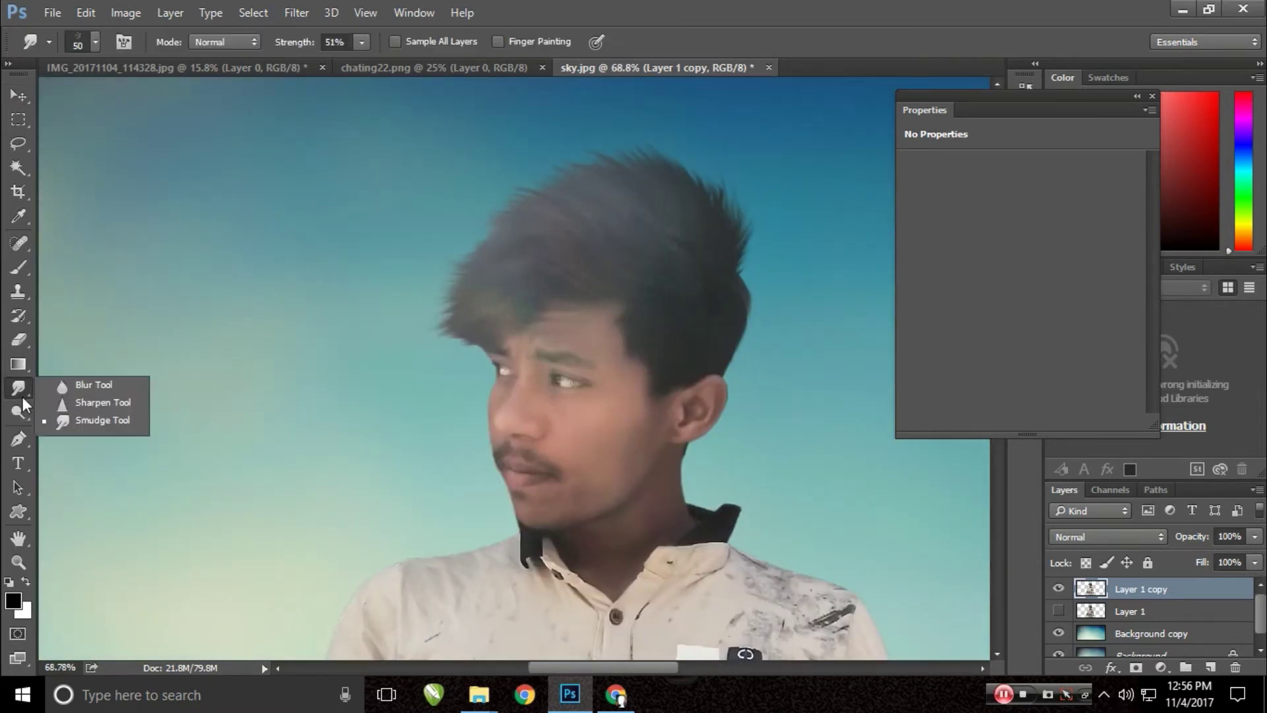
- Zoom in on the face and return to the Smudge tool with brush size 65
left_click(86, 381)
scroll(649, 354, "up", 2)
scroll(650, 355, "up", 1)
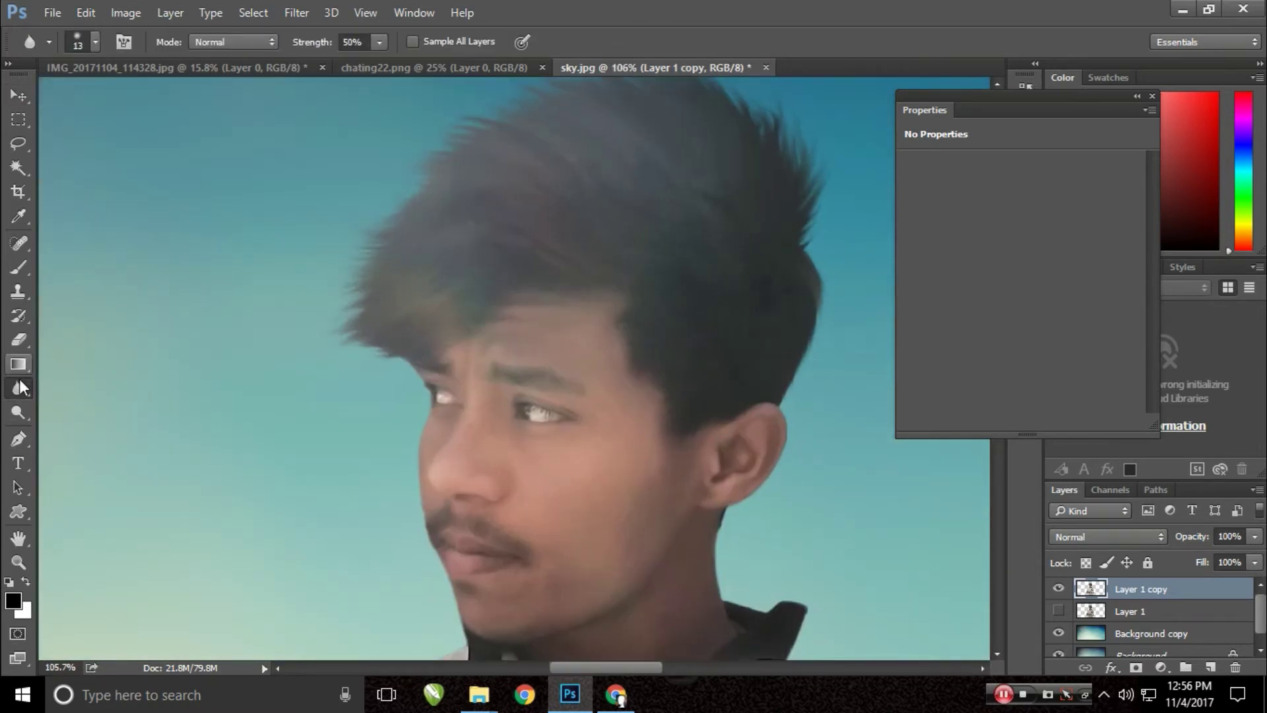
right_click(22, 388)
left_click(86, 420)
right_click(610, 300)
left_click(925, 62)
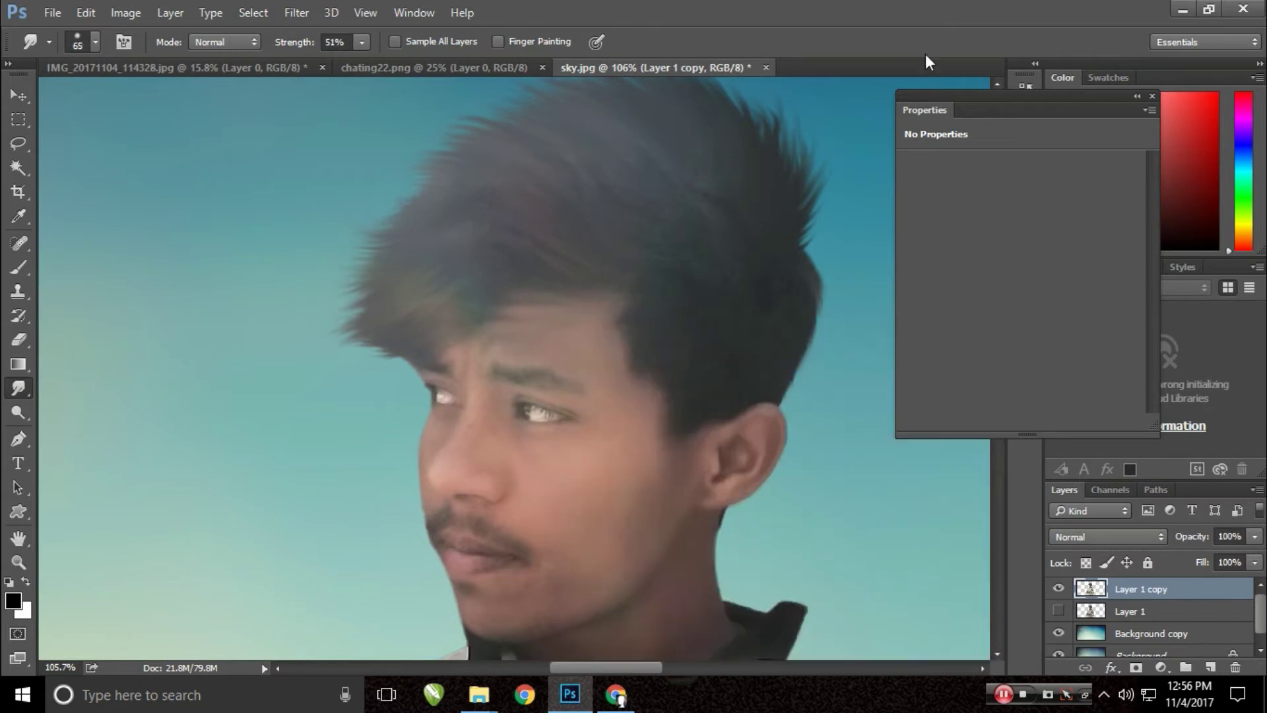
- Lasso the man's head and hands and copy them onto a new Layer 2
key("l")
scroll(568, 299, "down", 5)
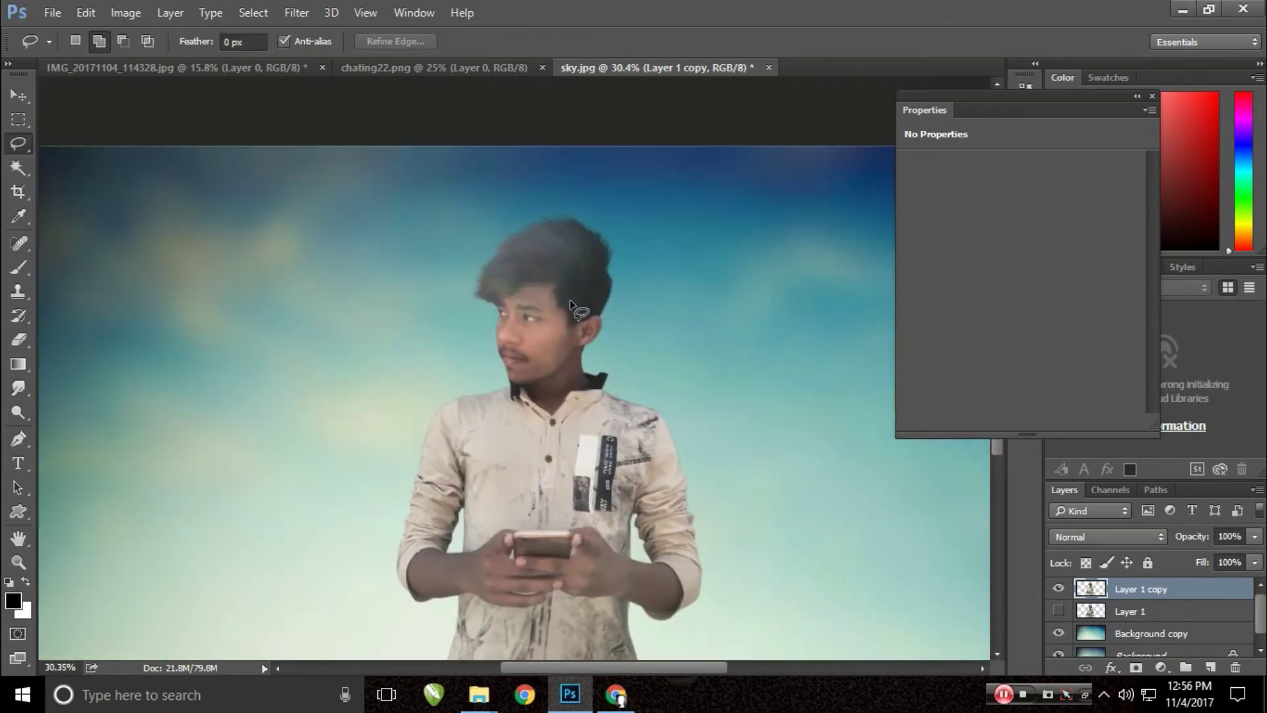
left_click_drag(602, 338, 577, 291)
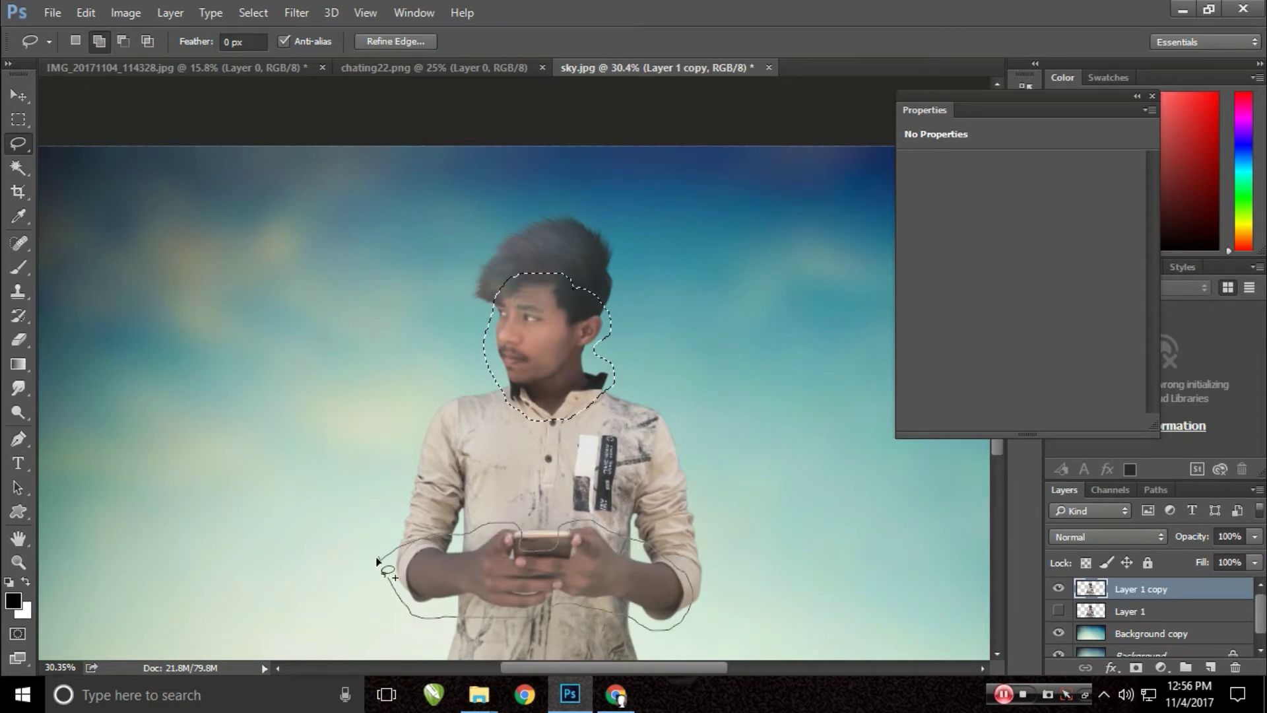
left_click_drag(376, 561, 381, 566)
key("ctrl+j")
- Apply Brightness/Contrast to Layer 2 with Brightness 27 and Contrast -17
left_click(126, 12)
mouse_move(154, 60)
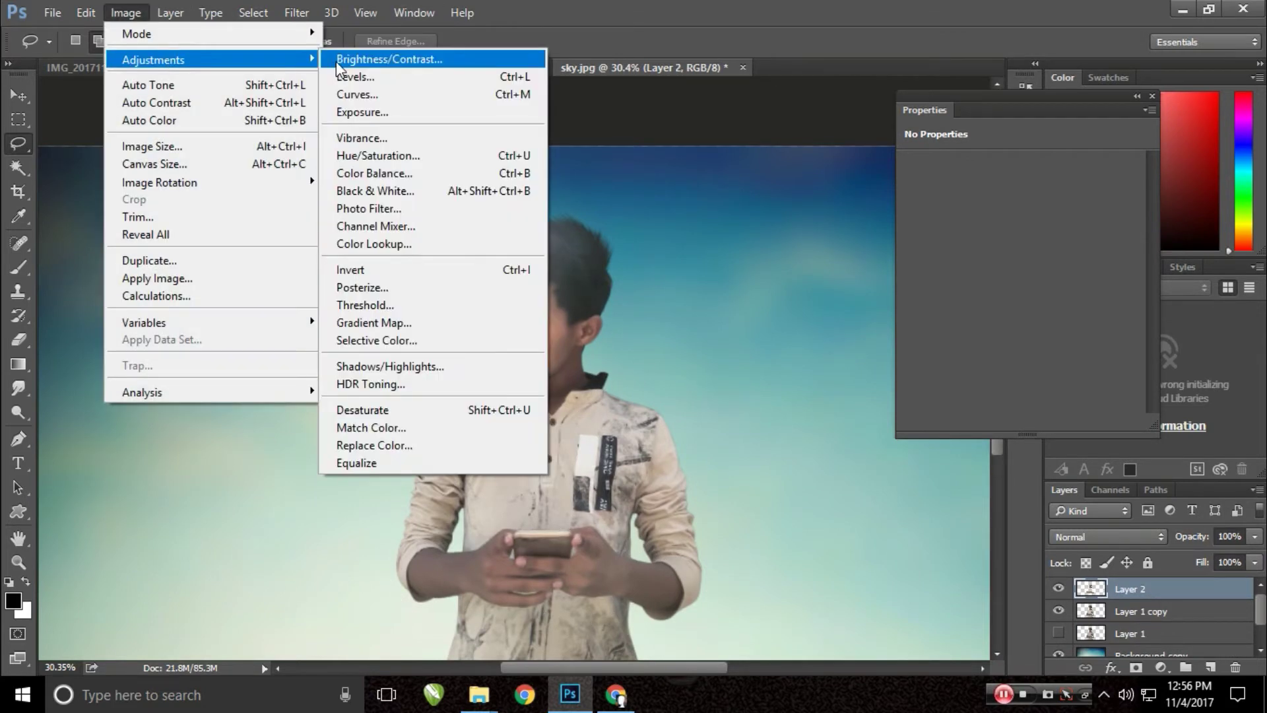
left_click(340, 66)
left_click_drag(873, 142, 880, 142)
left_click_drag(864, 186, 833, 187)
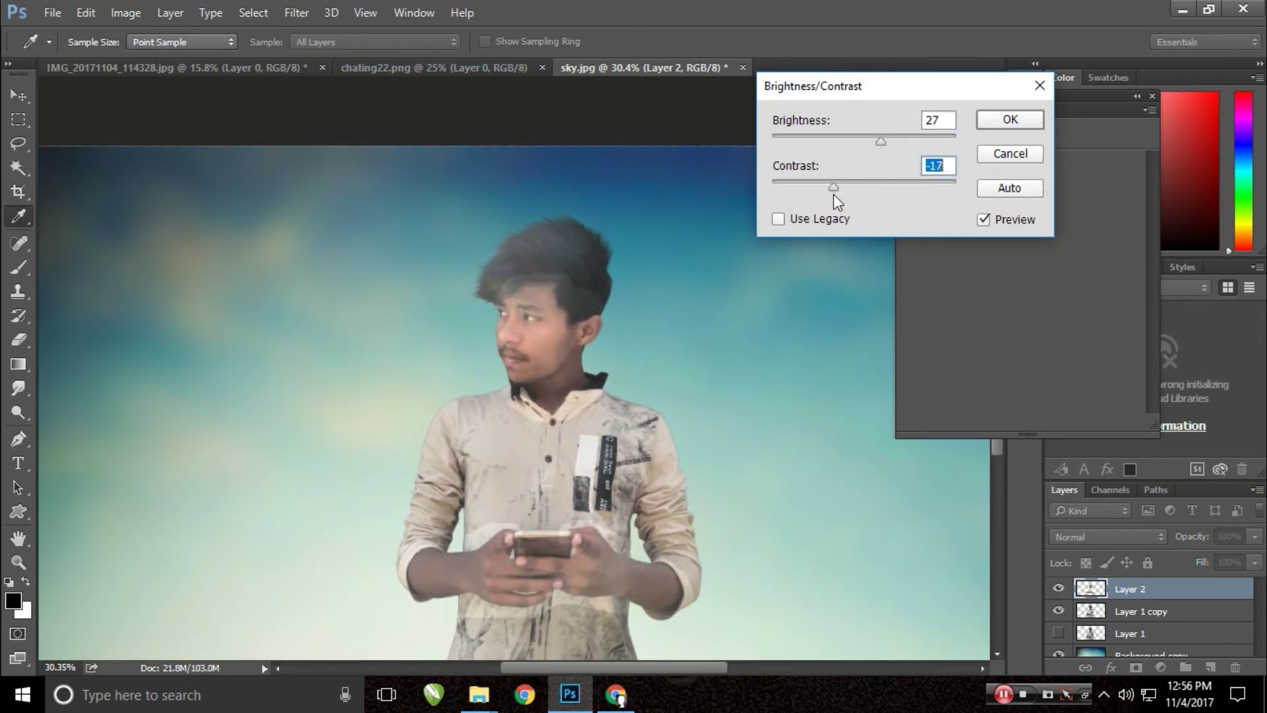
left_click(1010, 119)
left_click(294, 12)
mouse_move(326, 437)
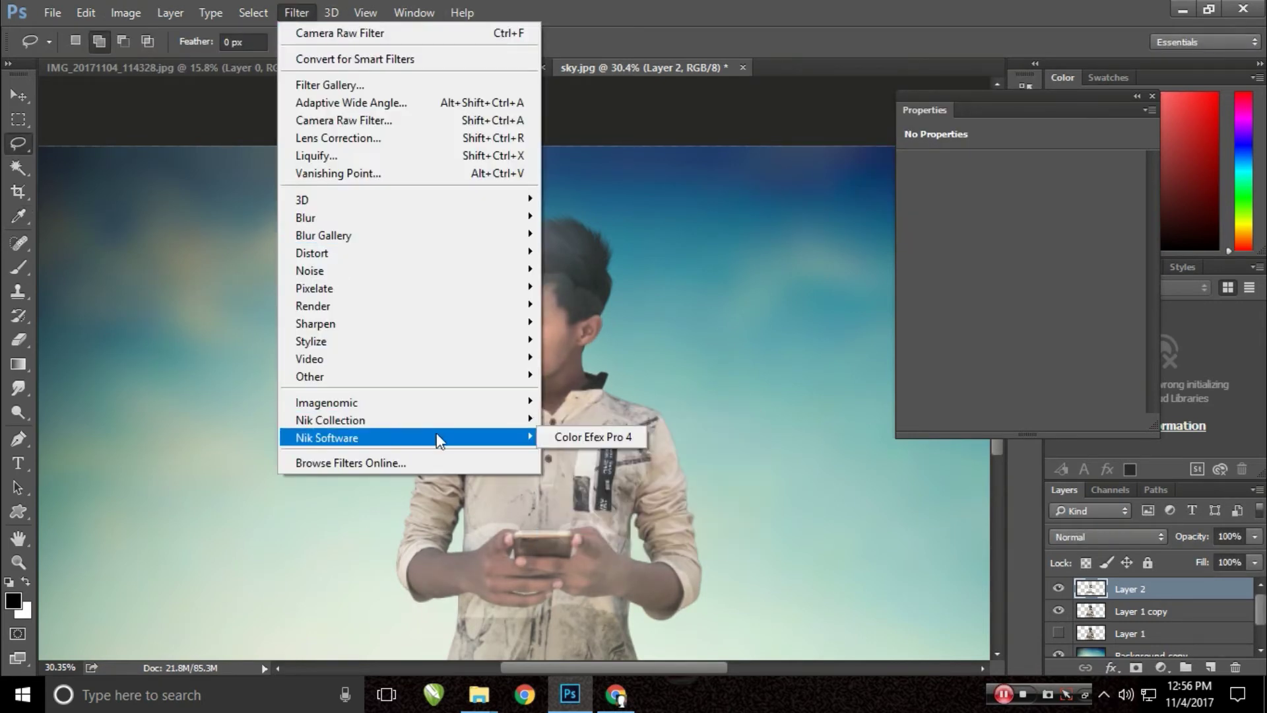
- Apply Color Efex Pro 4 Contrast Color Range: Color 16°, Brightness -11%, Contrast 42%, darker shadows
left_click(597, 512)
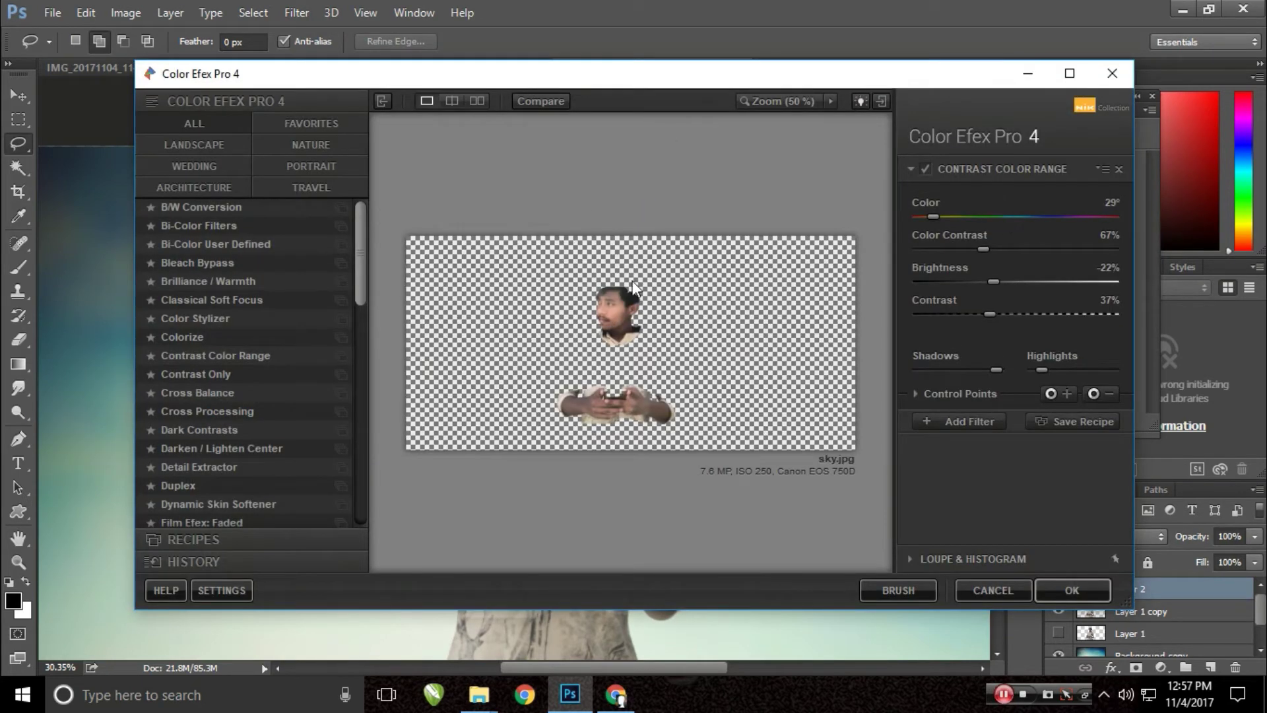
left_click(629, 306)
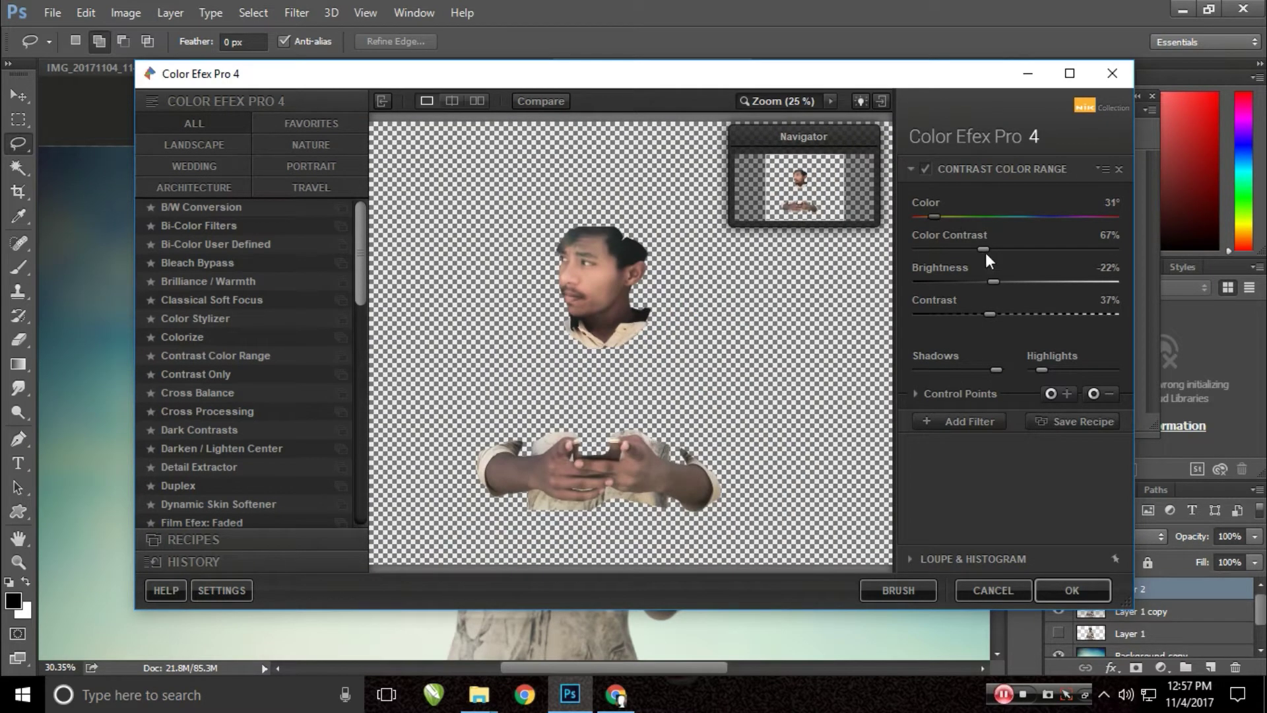
left_click_drag(969, 250, 1015, 316)
left_click_drag(979, 372, 967, 372)
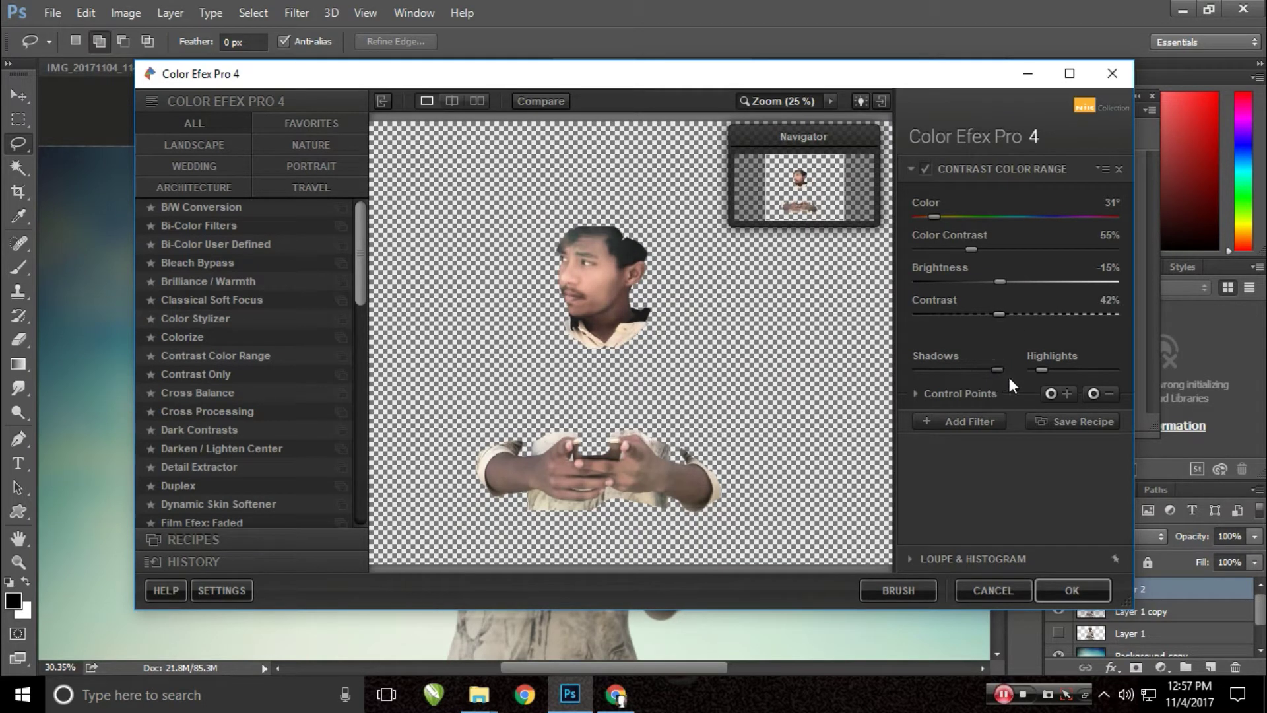
left_click_drag(1000, 282, 1005, 281)
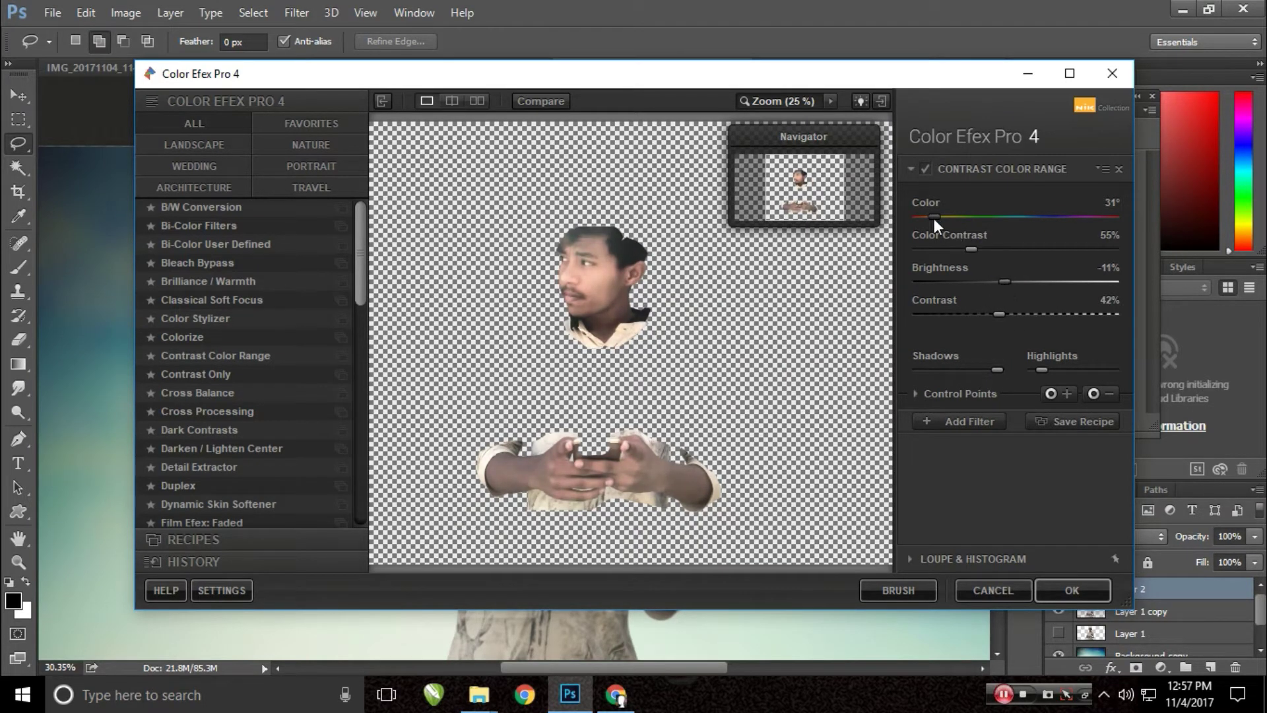
left_click_drag(933, 218, 916, 219)
left_click(1072, 590)
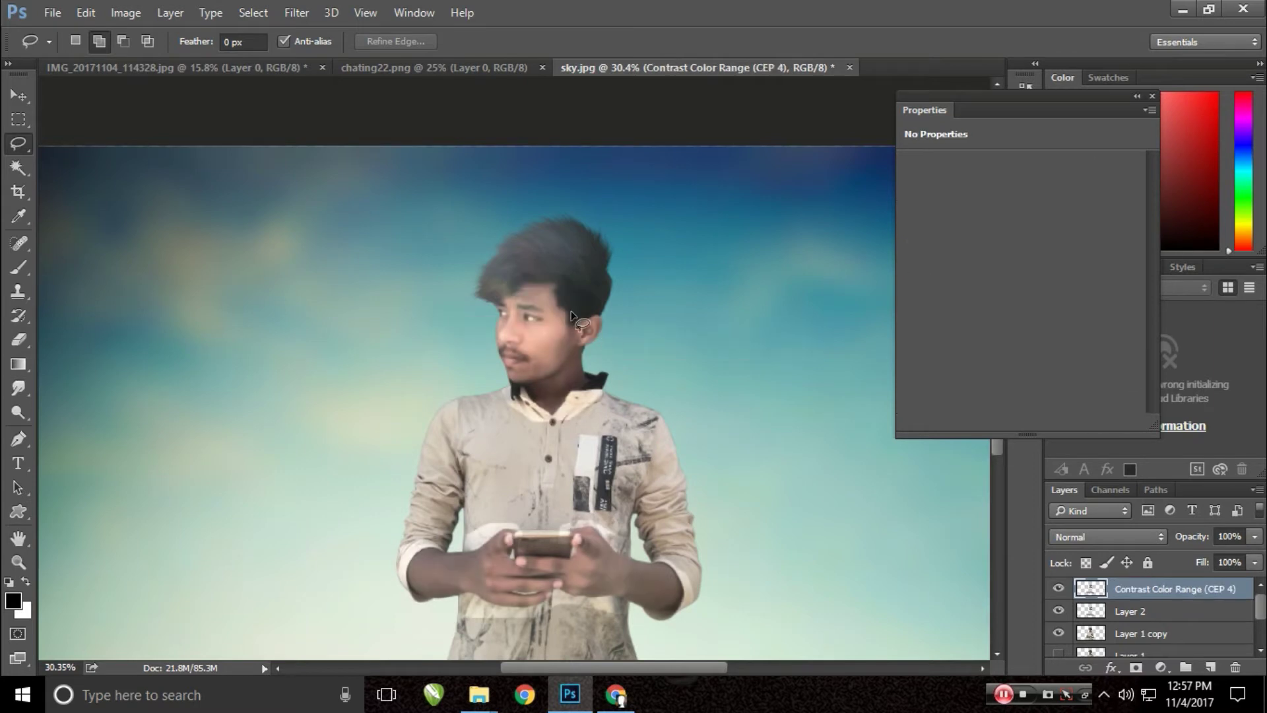
- Zoom in on the head and set the Smudge tool strength to 55% for the hair edges
scroll(594, 329, "up", 3)
scroll(607, 293, "up", 3)
left_click(29, 388)
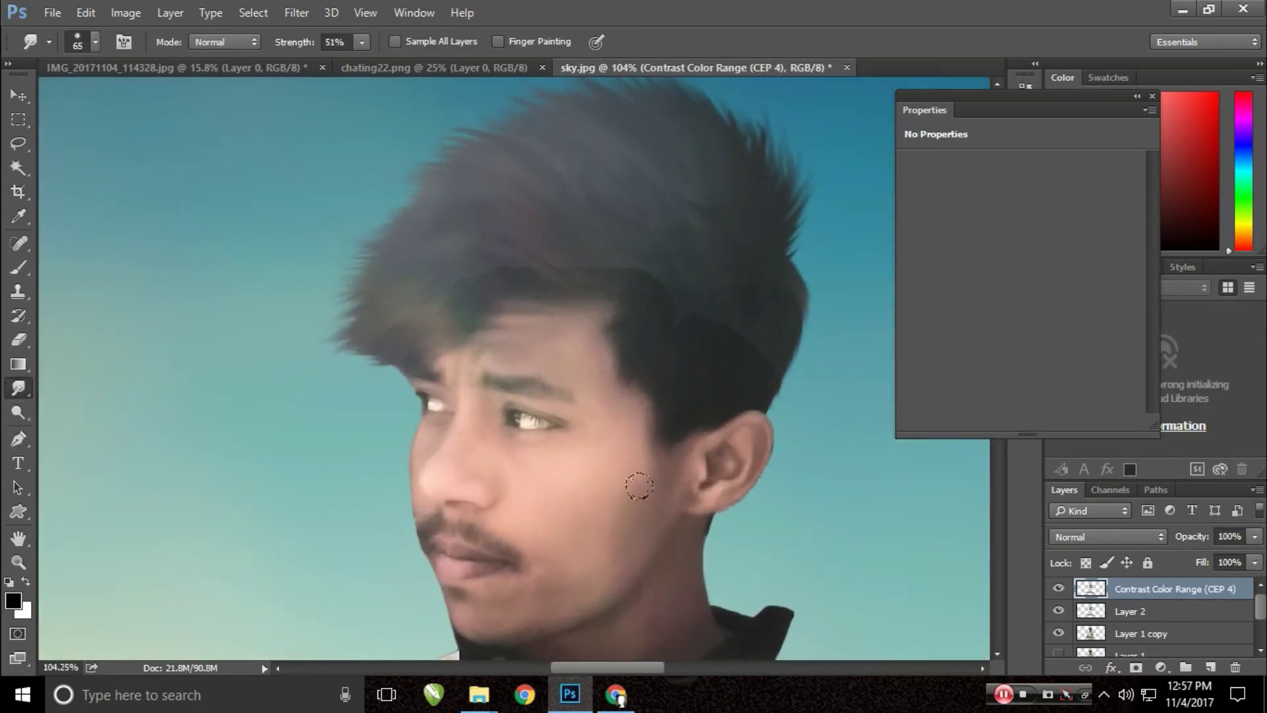
left_click(522, 323)
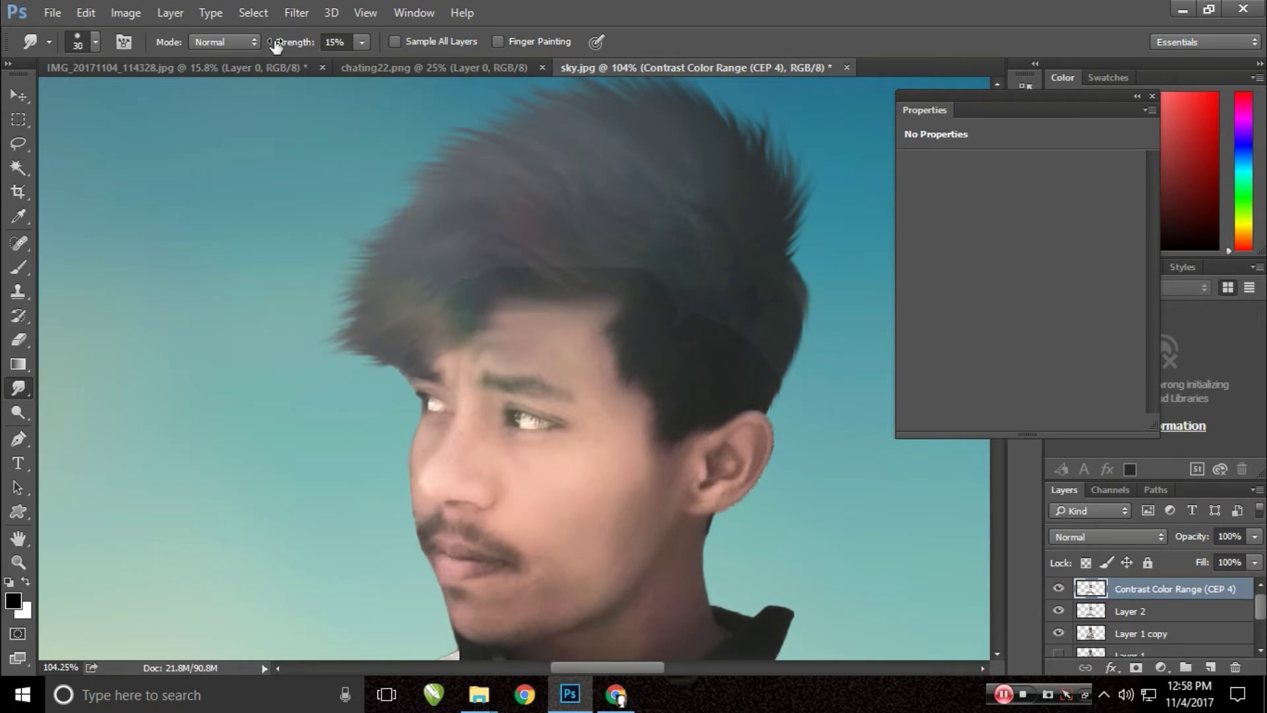
left_click_drag(276, 45, 772, 12)
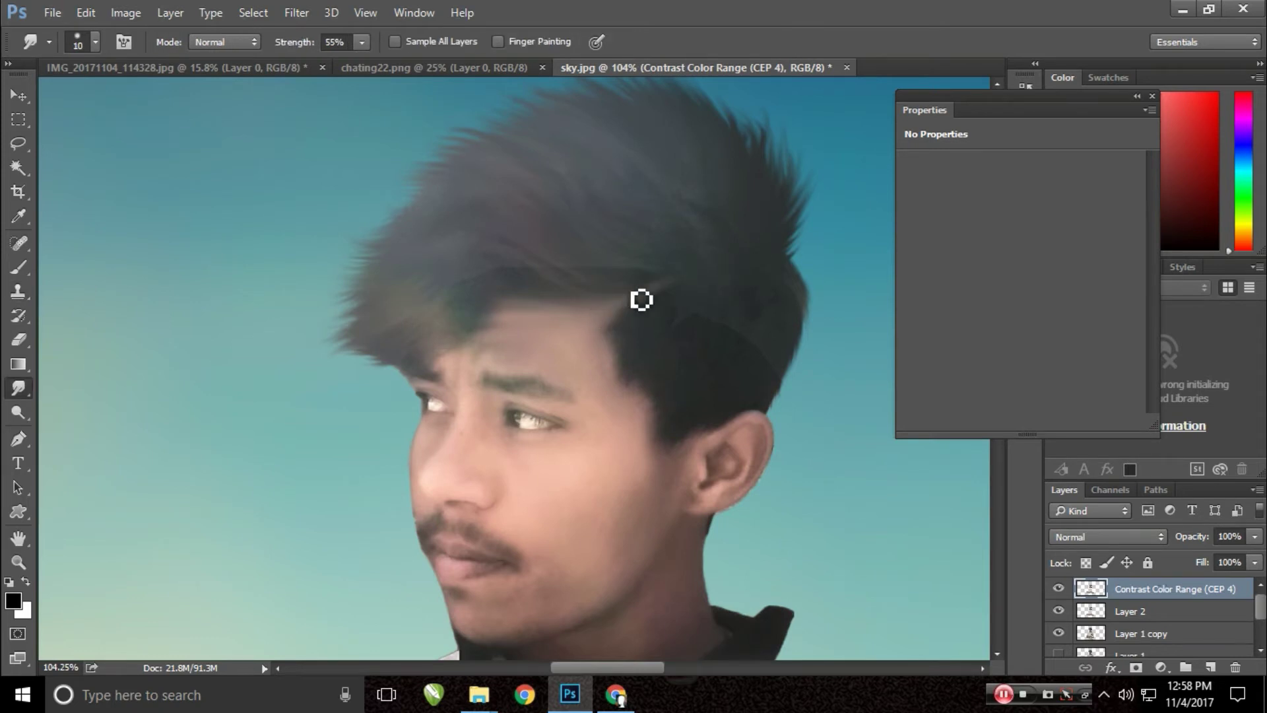
scroll(784, 259, "down", 4)
scroll(460, 429, "up", 5)
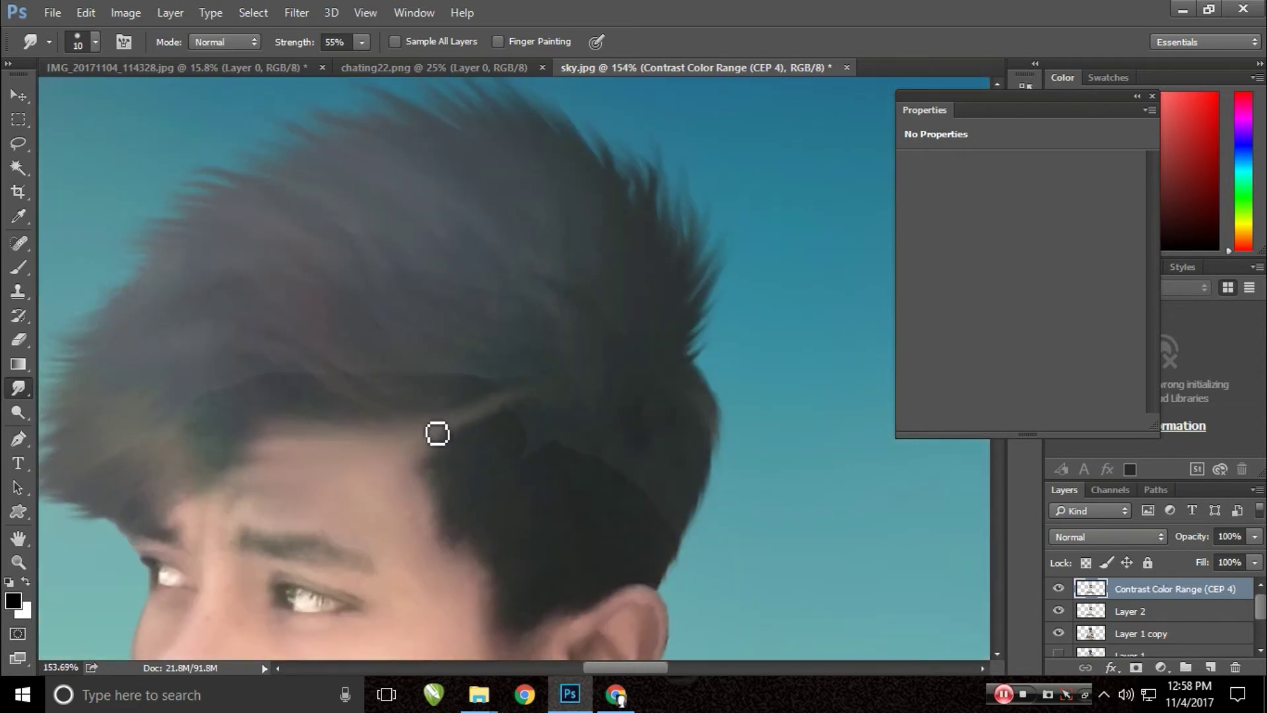
- Clone Stamp over the light streak in the hair with a slightly smaller brush
key("s")
key("bracketleft")
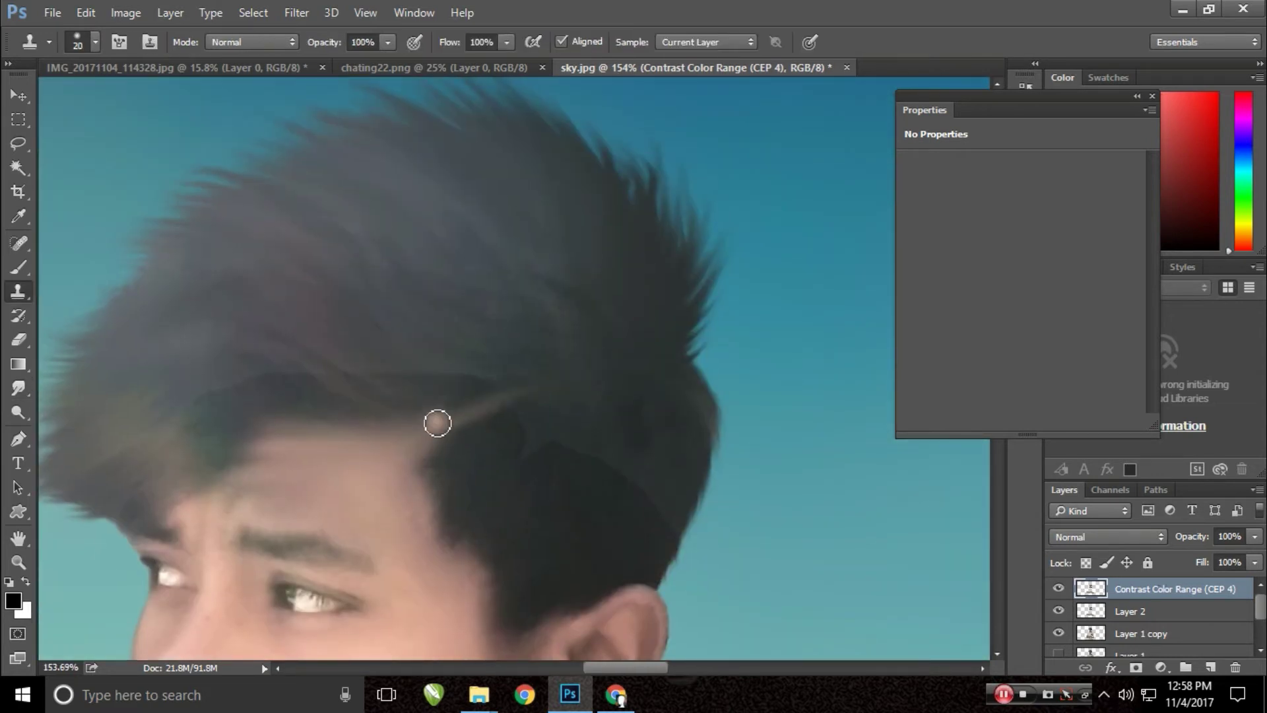
left_click(475, 423)
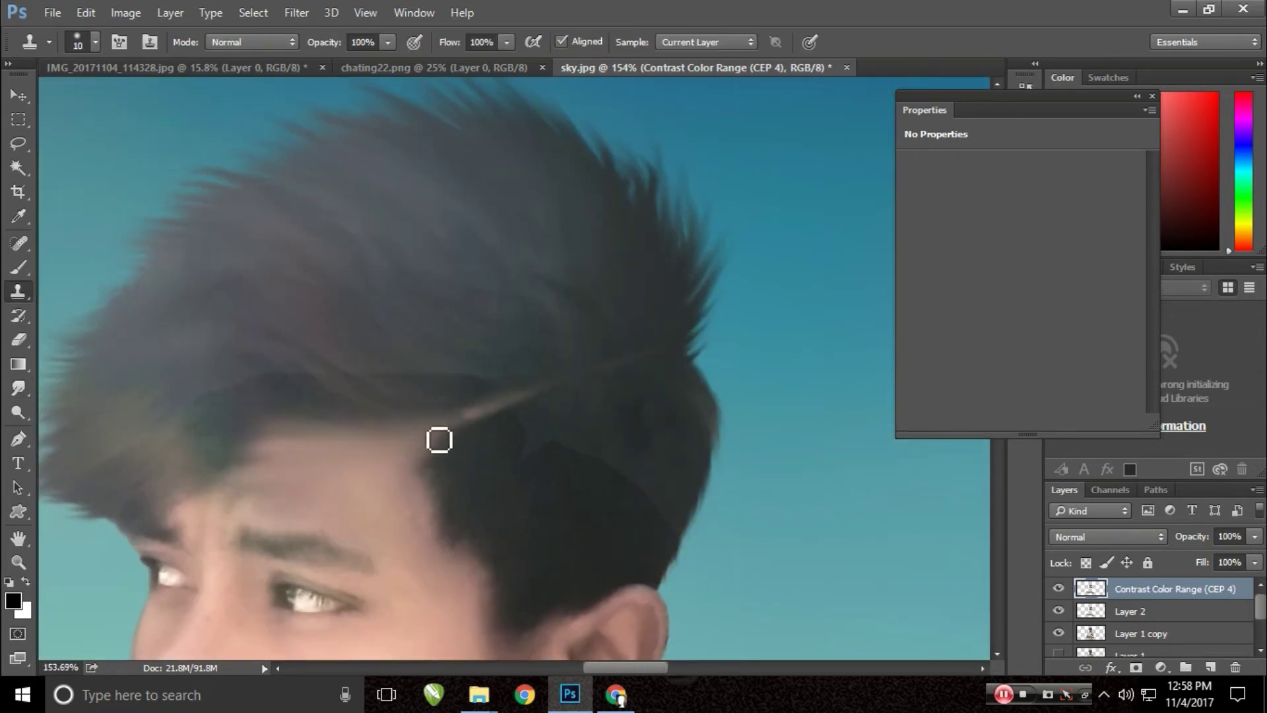
- Return to Smudge at 11% strength and frame the neck and shirt collar
key("r")
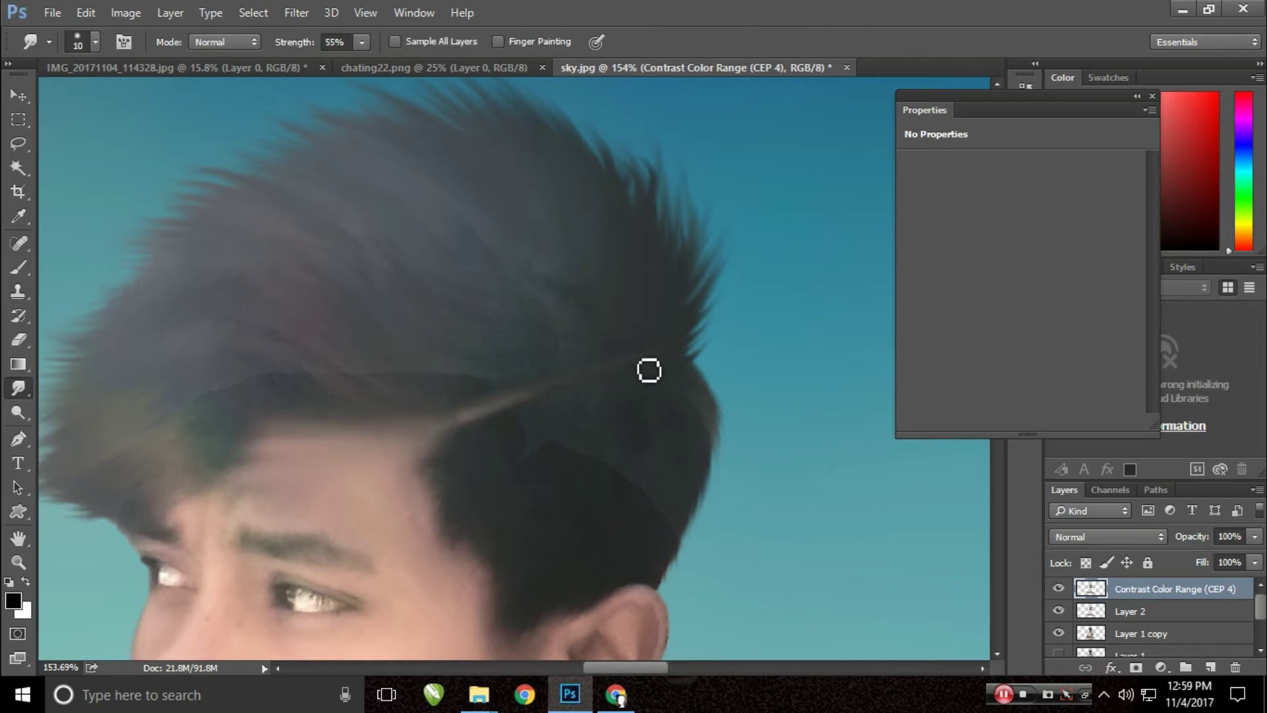
key("ctrl+0")
key("ctrl+plus")
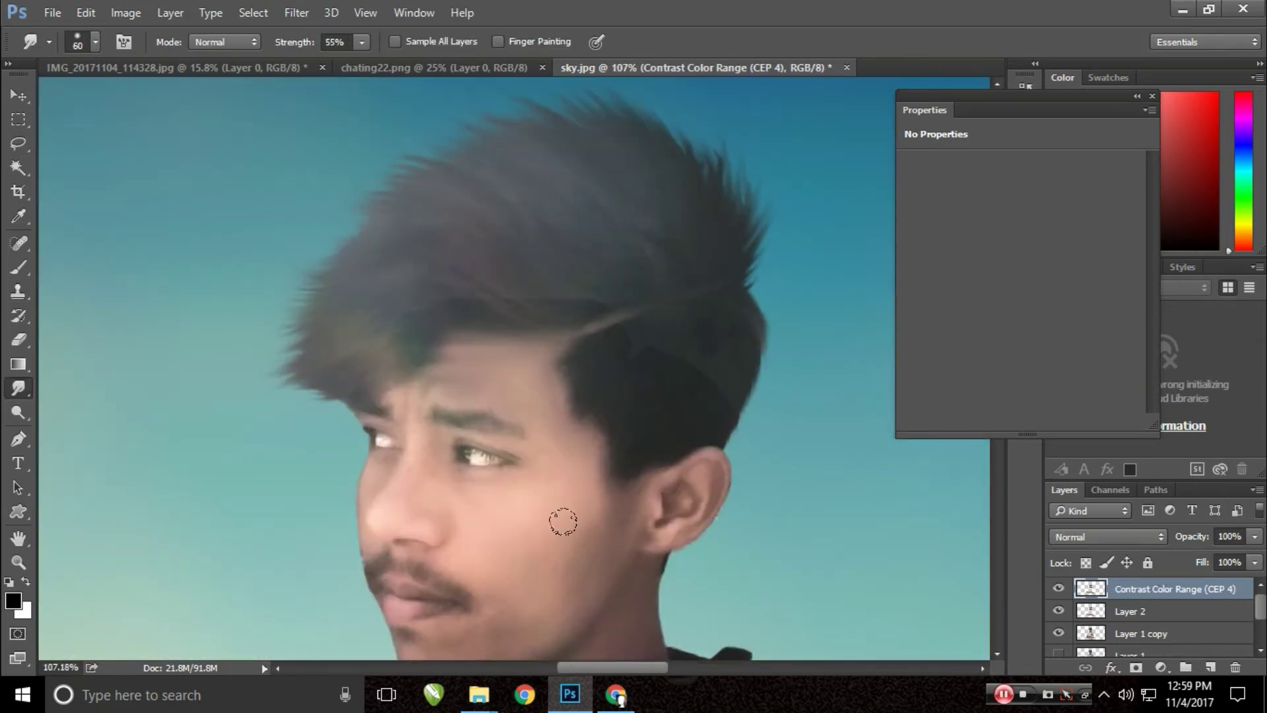
left_click_drag(563, 521, 560, 396)
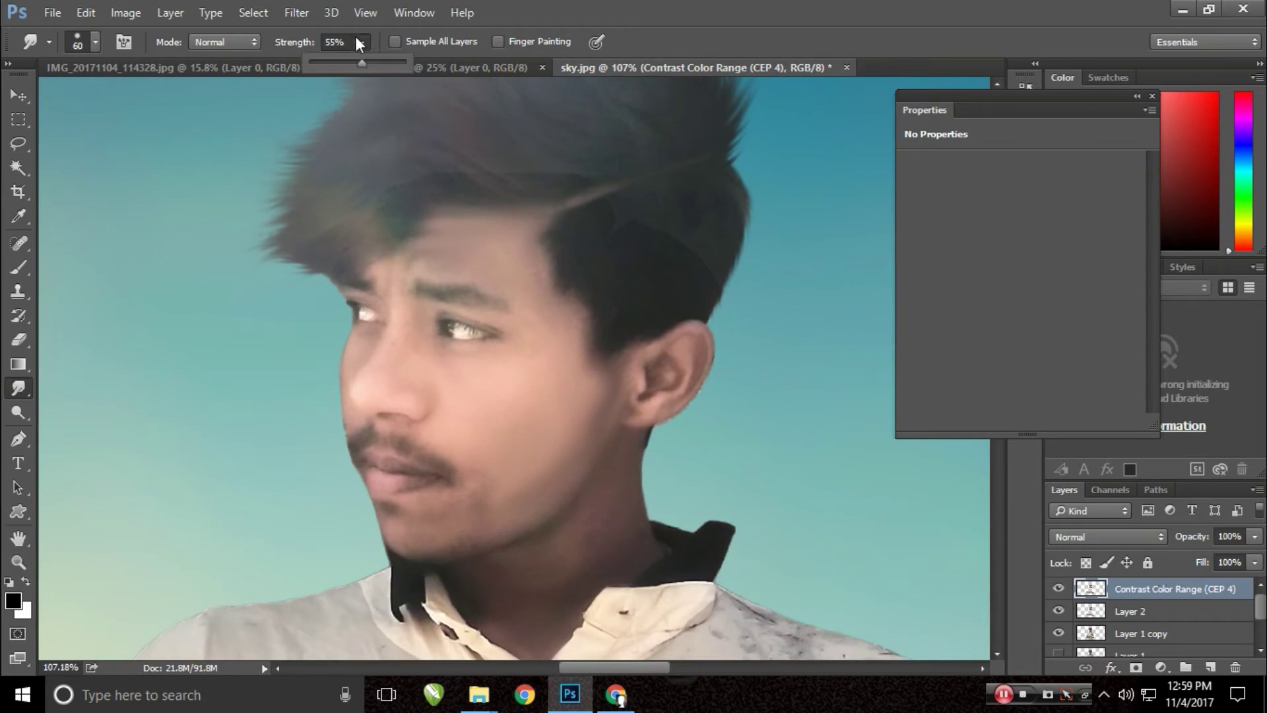
key("1")
key("1")
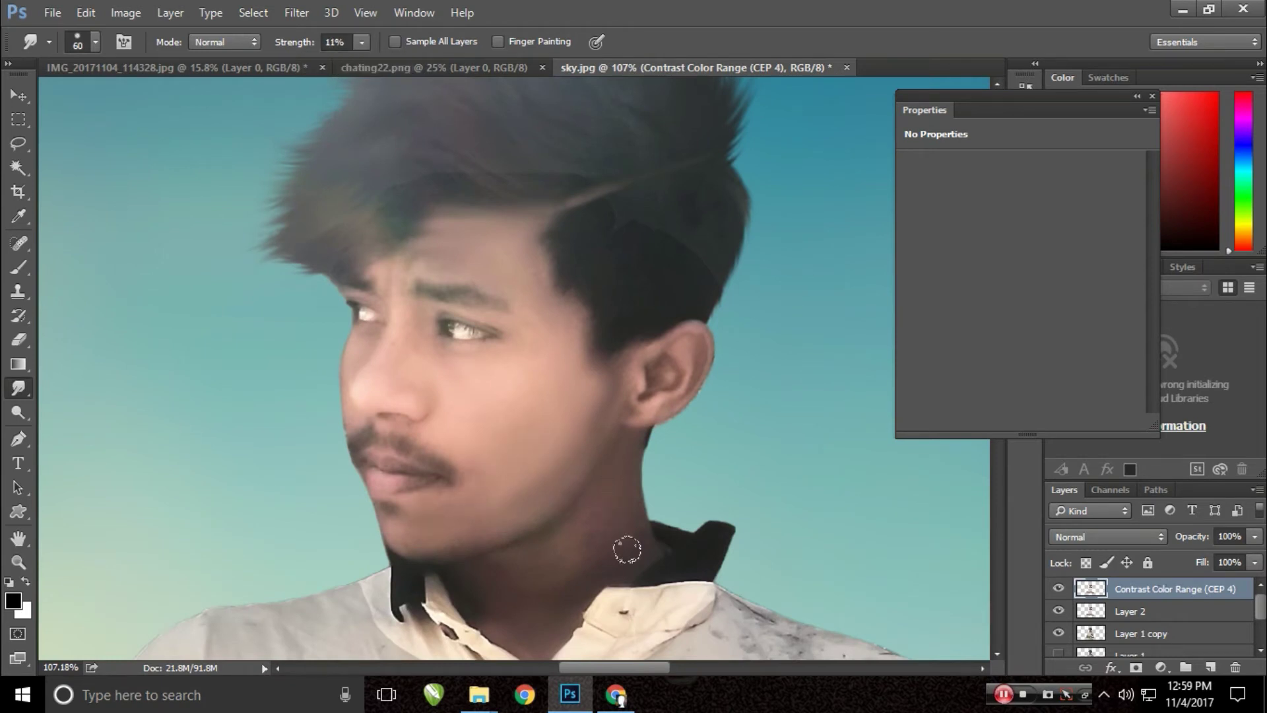
scroll(627, 549, "down", 3)
- Paint skin brown over the dark collar edge at the neck on a new layer
key("b")
left_click(588, 339, "alt")
left_click(1210, 667)
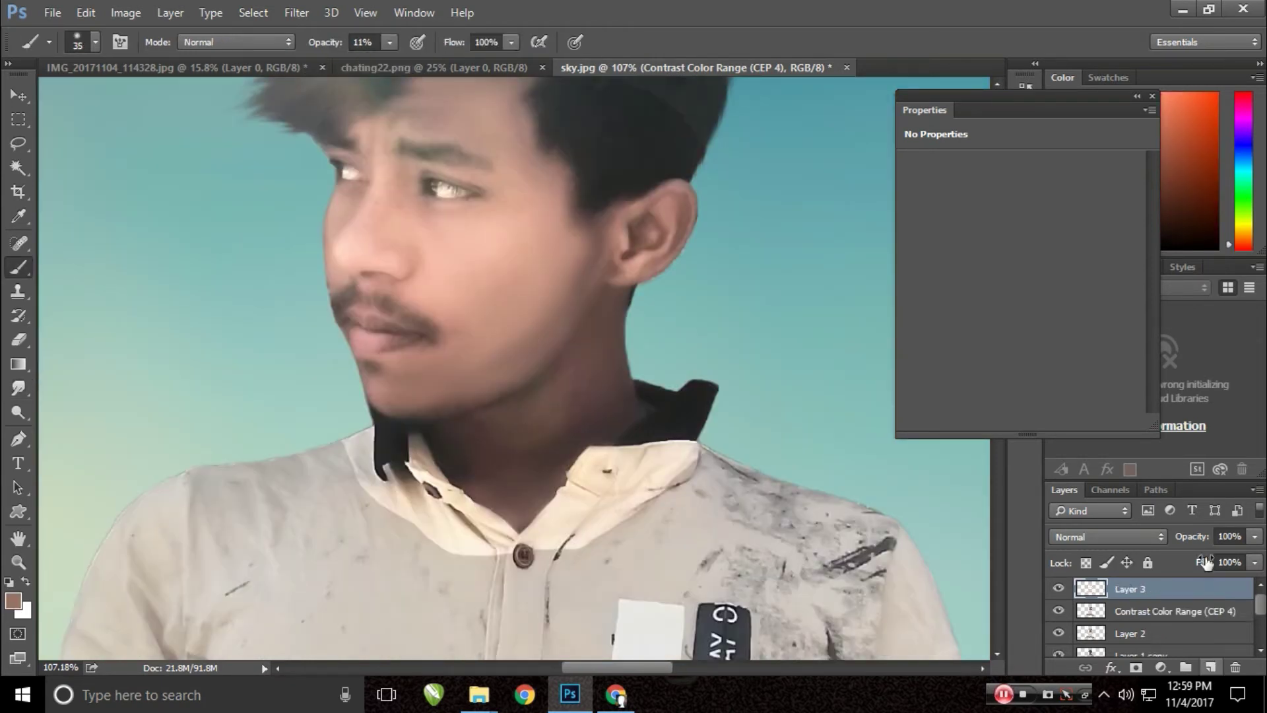
left_click_drag(1193, 536, 1144, 563)
key("0")
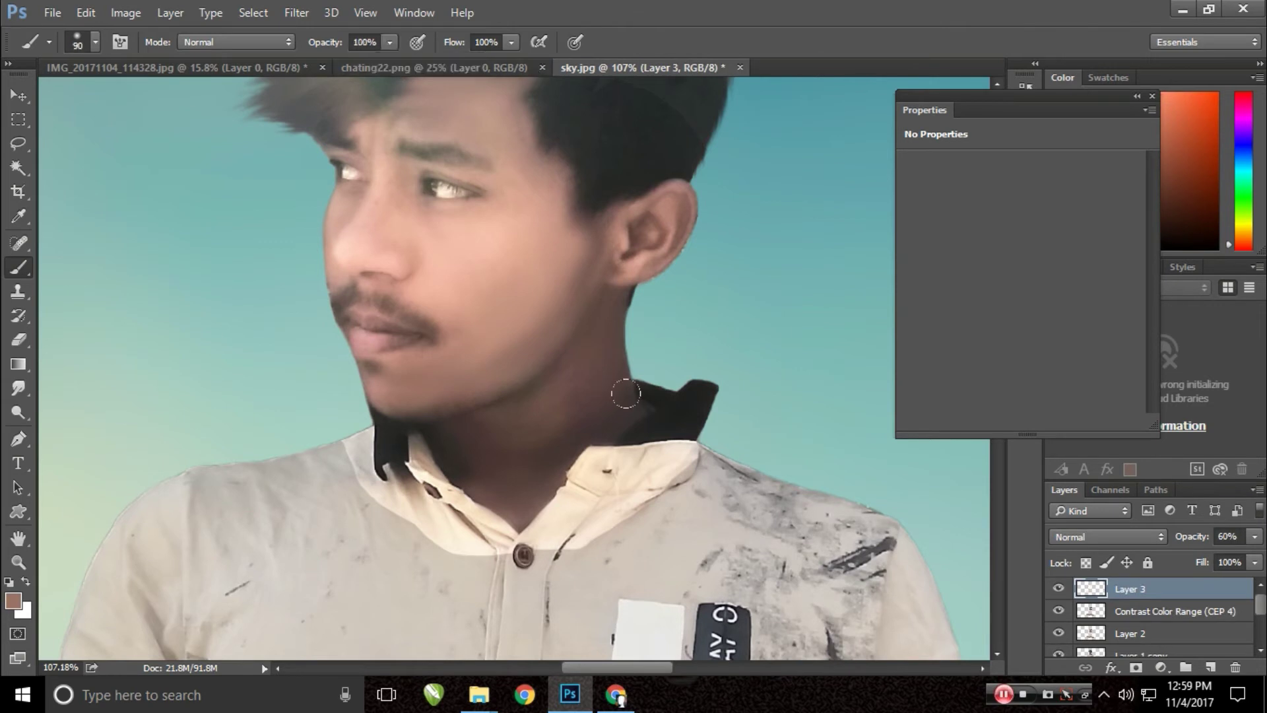
key("bracketleft")
mouse_move(626, 394)
left_mouse_down()
mouse_move(565, 353)
mouse_move(524, 387)
left_mouse_up()
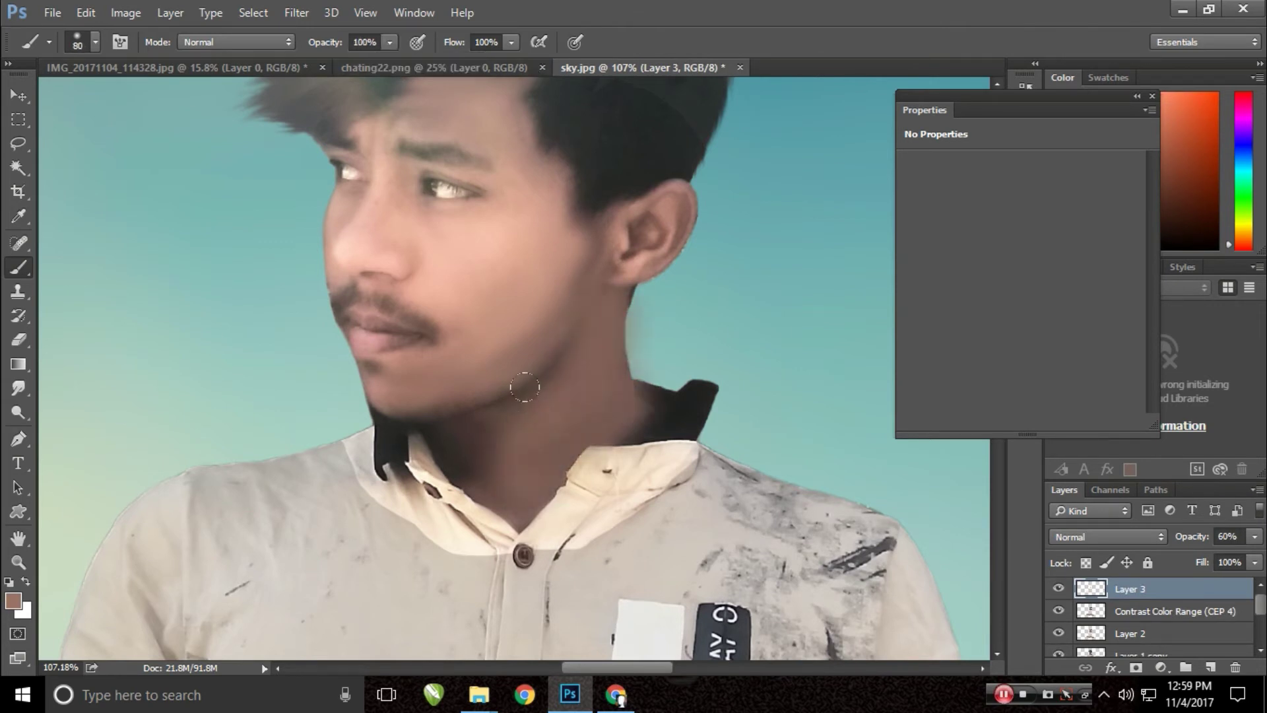
- Fade the collar paint layer to 40% opacity and add another empty layer
left_click_drag(1193, 536, 1168, 535)
scroll(571, 389, "down", 2)
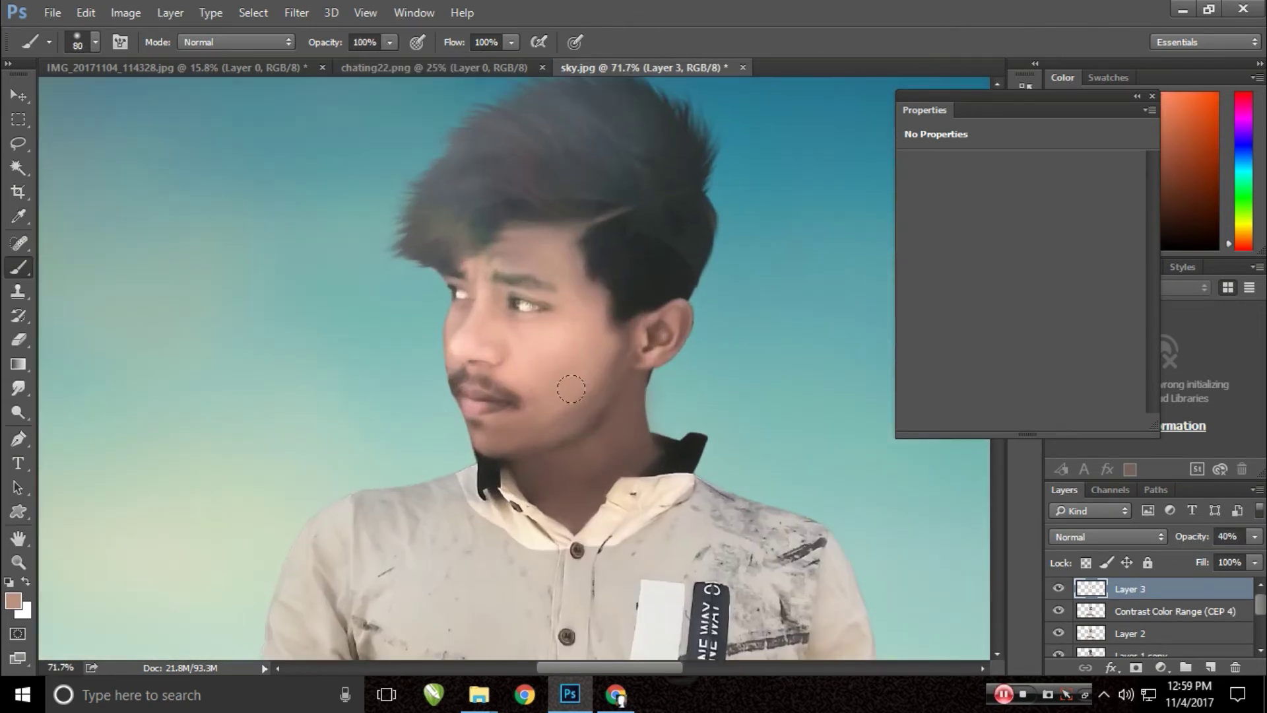
scroll(604, 350, "up", 1)
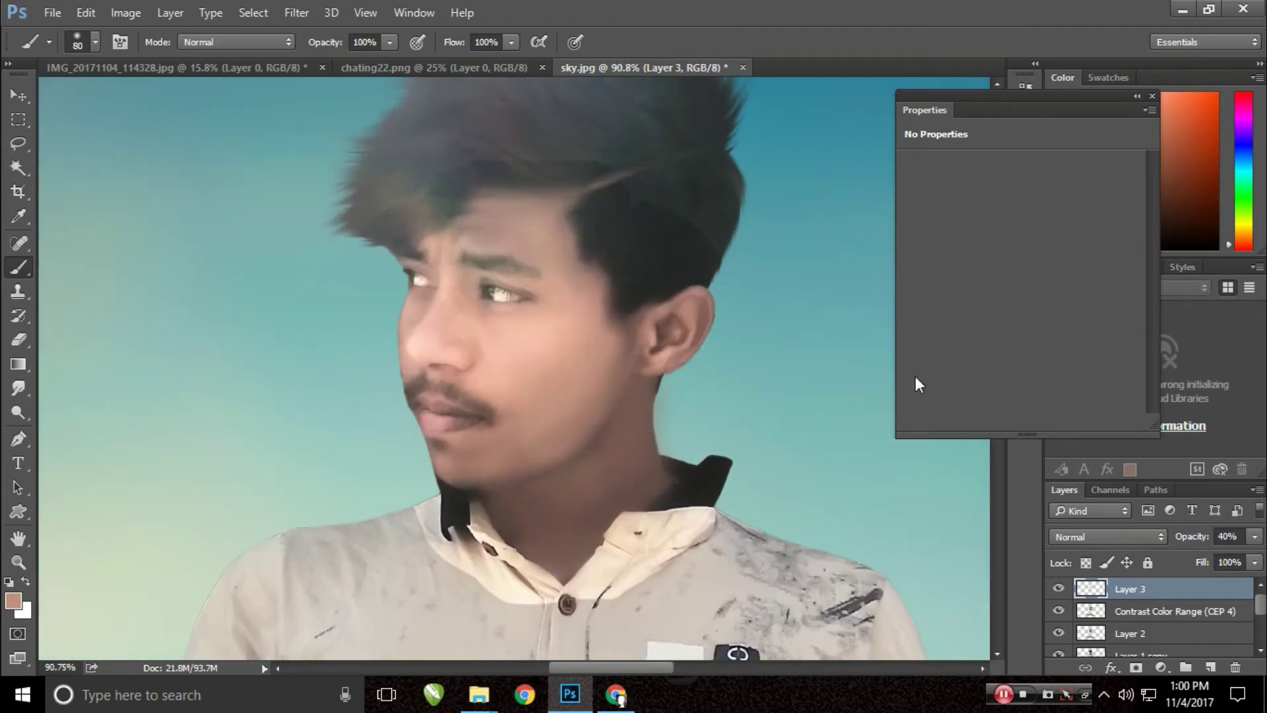
scroll(545, 380, "up", 2)
key("bracketright")
key("bracketright")
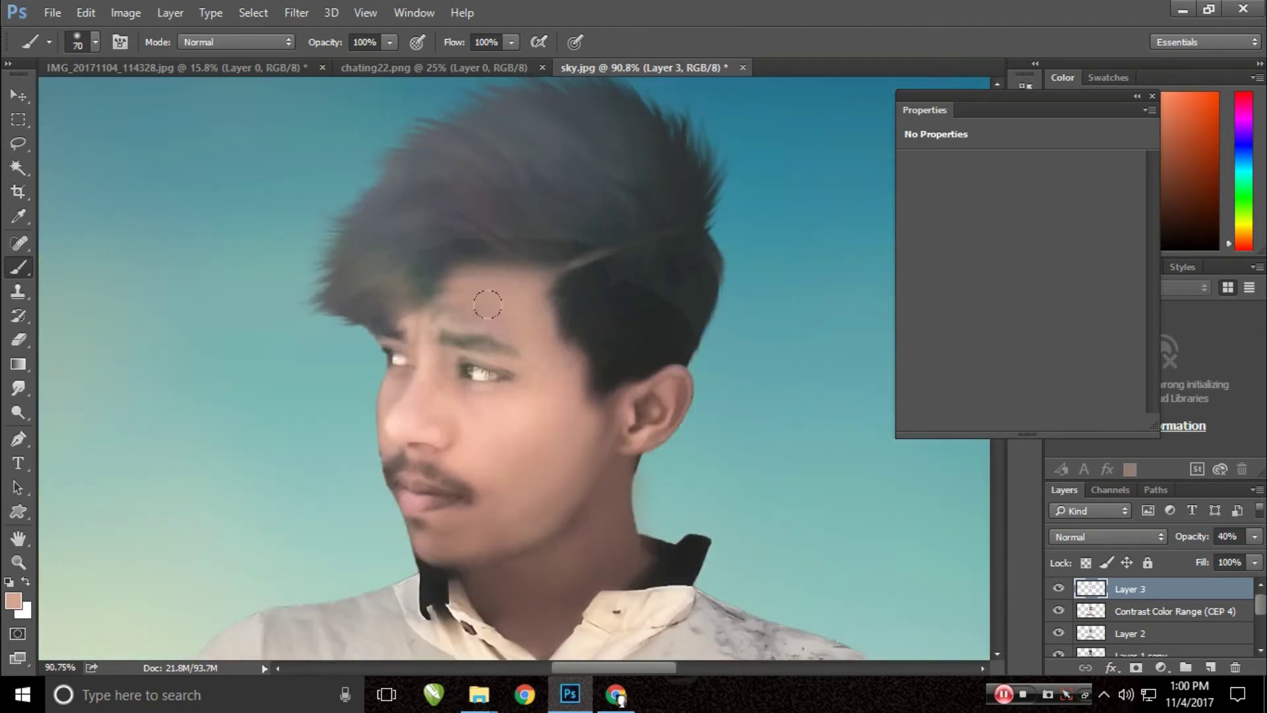
scroll(431, 300, "down", 10)
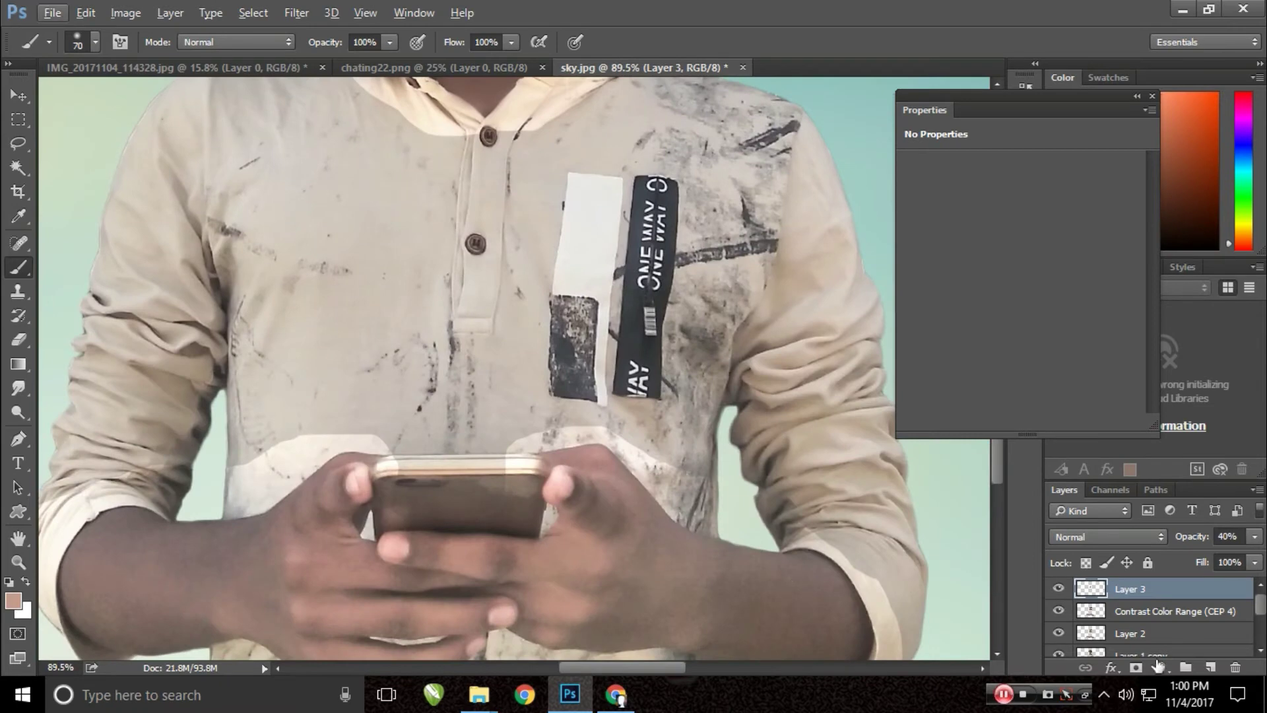
key("ctrl+shift+alt+n")
- Brush skin colour over the forearms and hands and fade that layer to 32% opacity
mouse_move(793, 605)
left_mouse_down()
mouse_move(765, 476)
mouse_move(541, 343)
mouse_move(502, 501)
mouse_move(357, 409)
mouse_move(72, 396)
mouse_move(106, 515)
mouse_move(224, 489)
left_mouse_up()
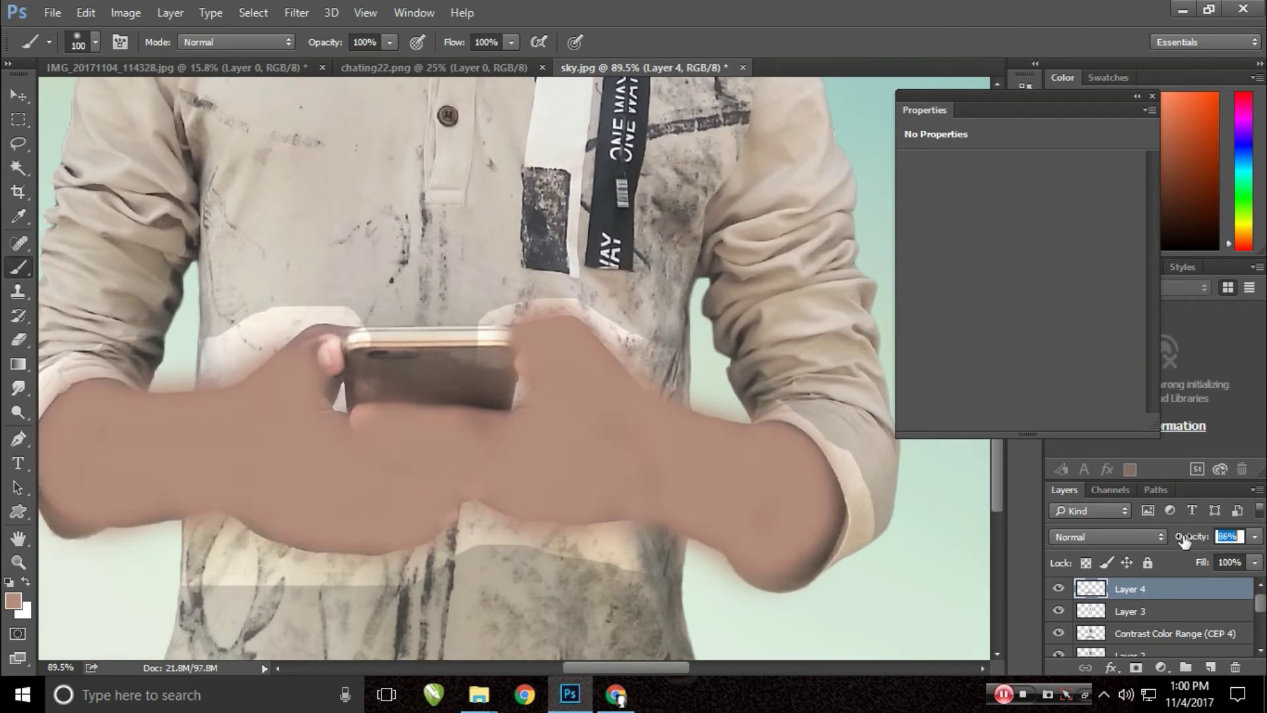
left_click_drag(1184, 542, 1122, 542)
key("ctrl+minus")
key("ctrl+minus")
key("ctrl+minus")
key("ctrl+plus")
- Erase stray skin-paint edges, switching between the Contrast Color Range layer and Layer 4
key("v")
left_click(405, 416)
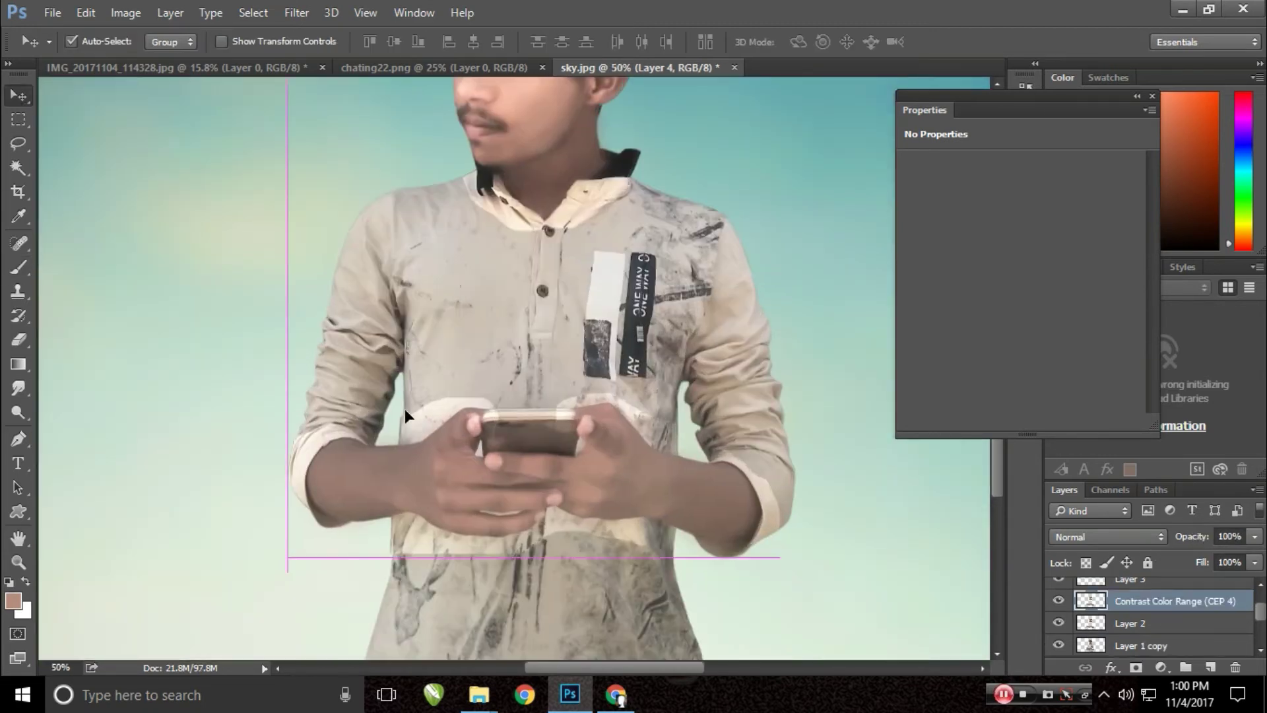
scroll(374, 448, "up", 3)
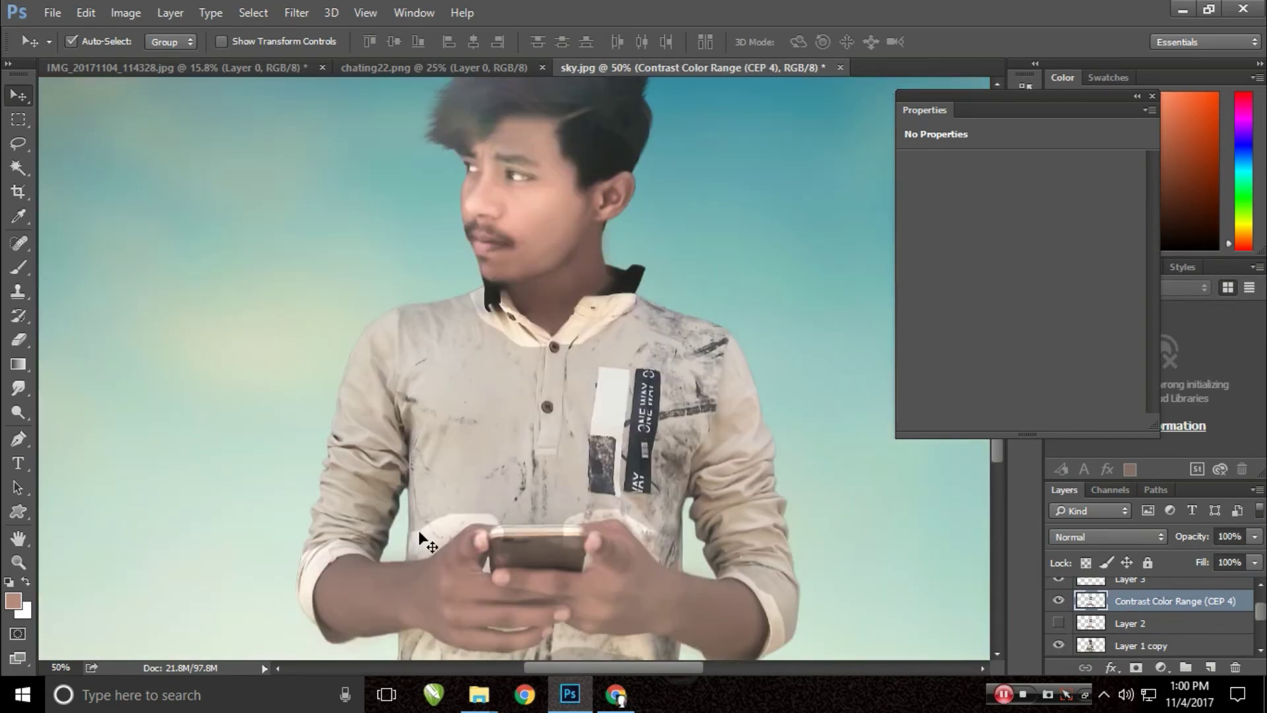
key("e")
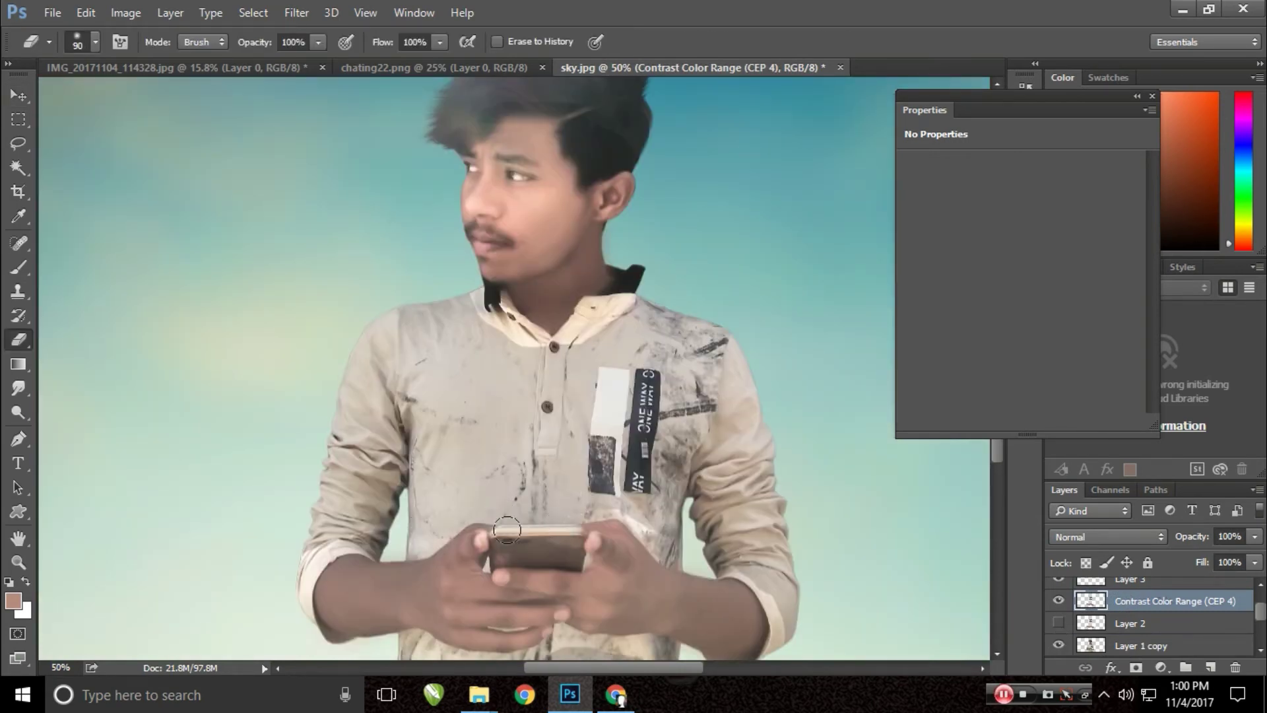
scroll(739, 559, "down", 3)
scroll(739, 558, "right", 1)
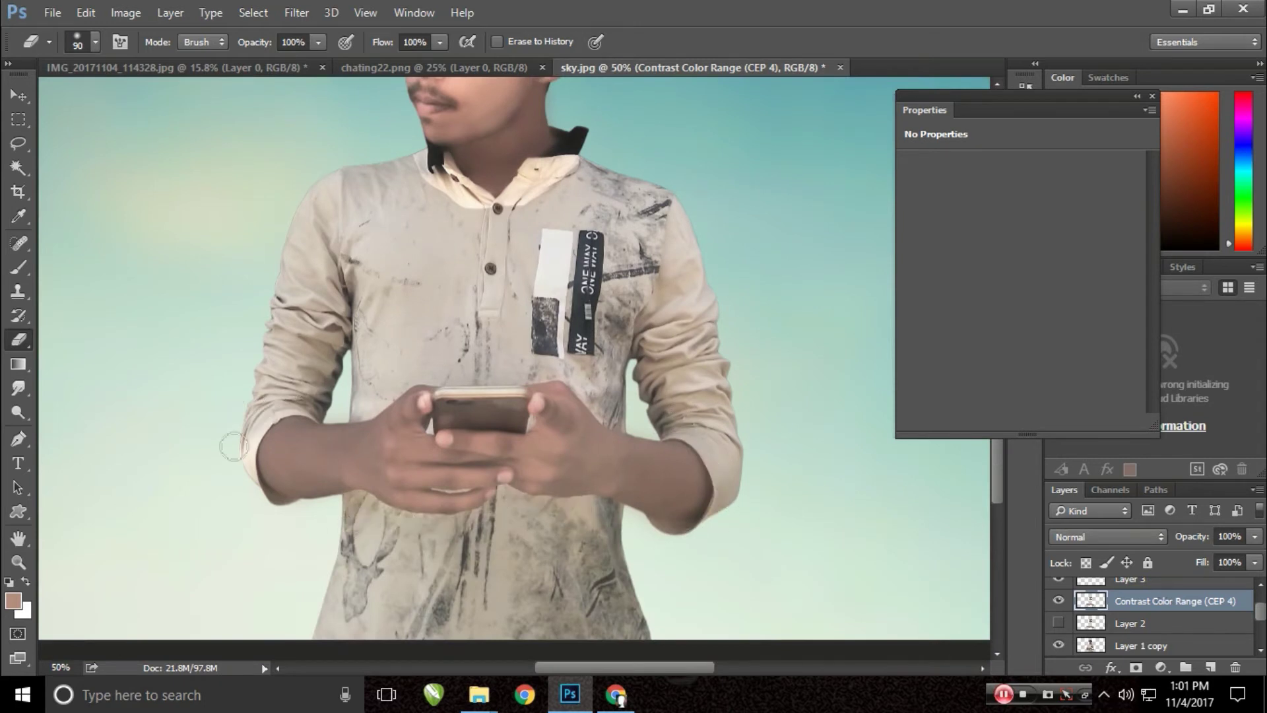
scroll(342, 374, "up", 1)
scroll(342, 374, "right", 2)
scroll(326, 553, "right", 2)
key("v")
left_click(405, 481)
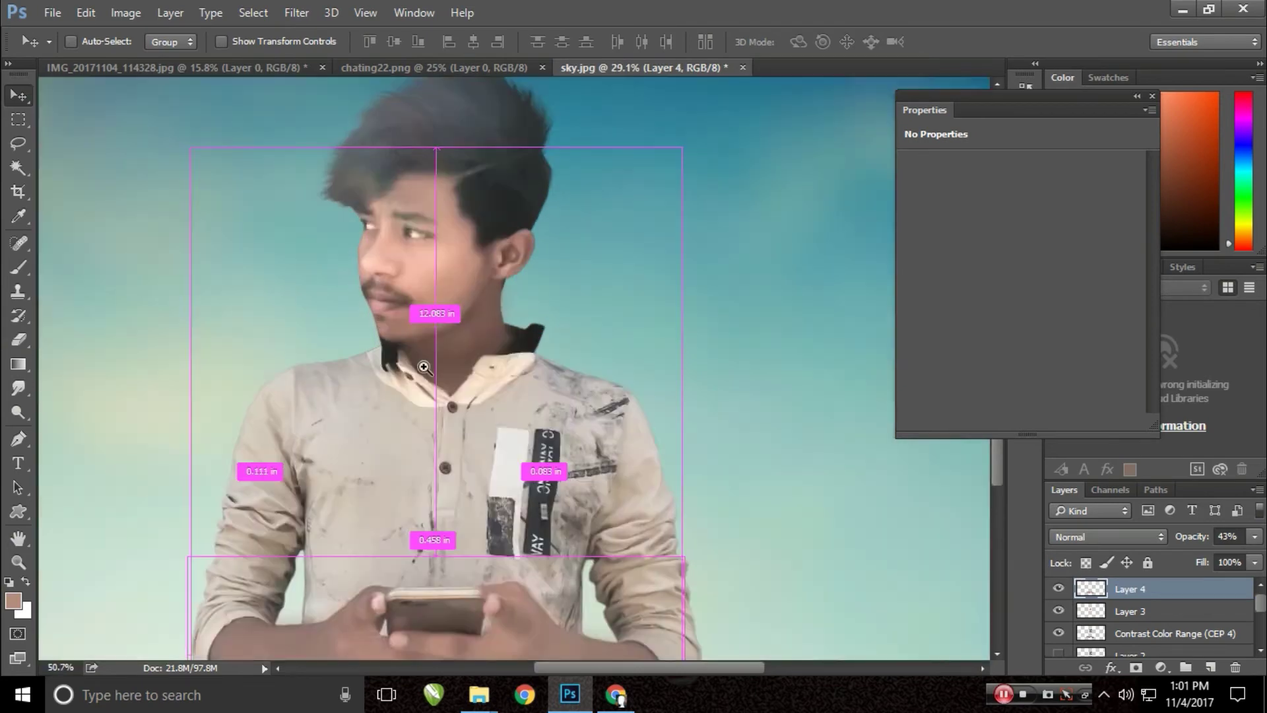
scroll(523, 461, "up", 5)
left_click(522, 461)
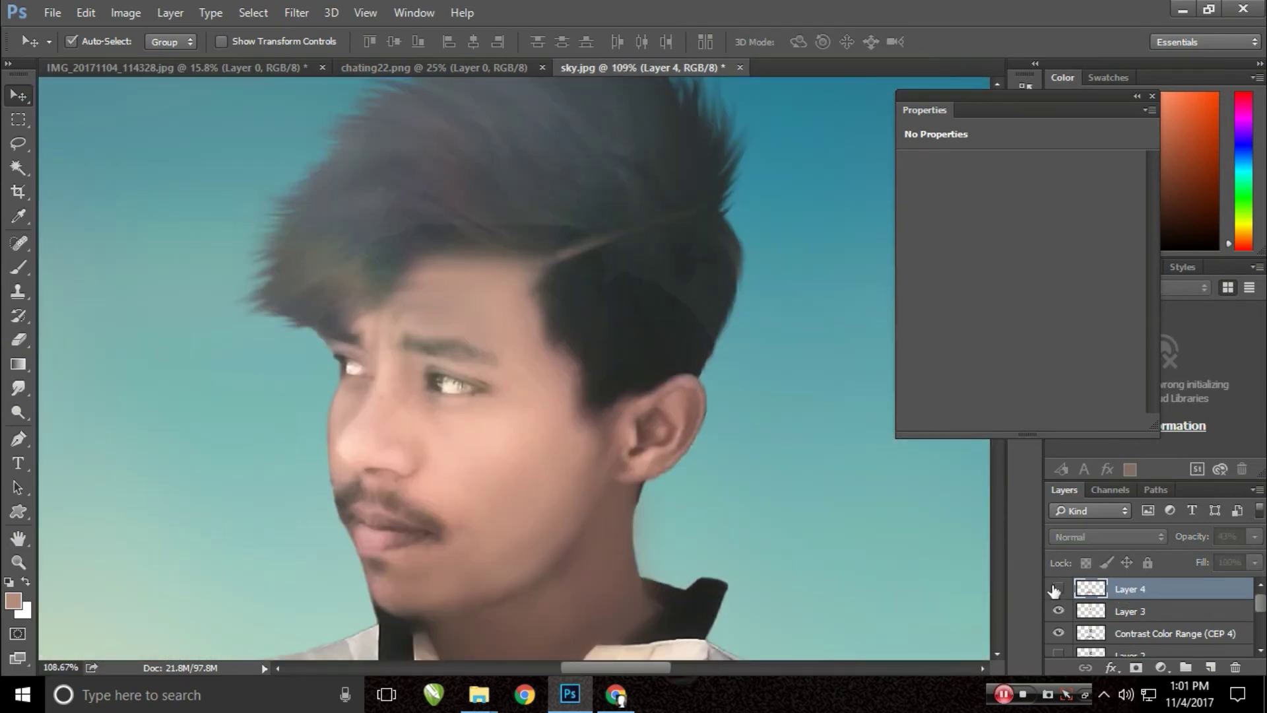
key("ctrl+0")
- Apply a slight Brightness/Contrast tweak with brightness -8 to the Contrast Color Range layer
left_click(253, 12)
mouse_move(283, 190)
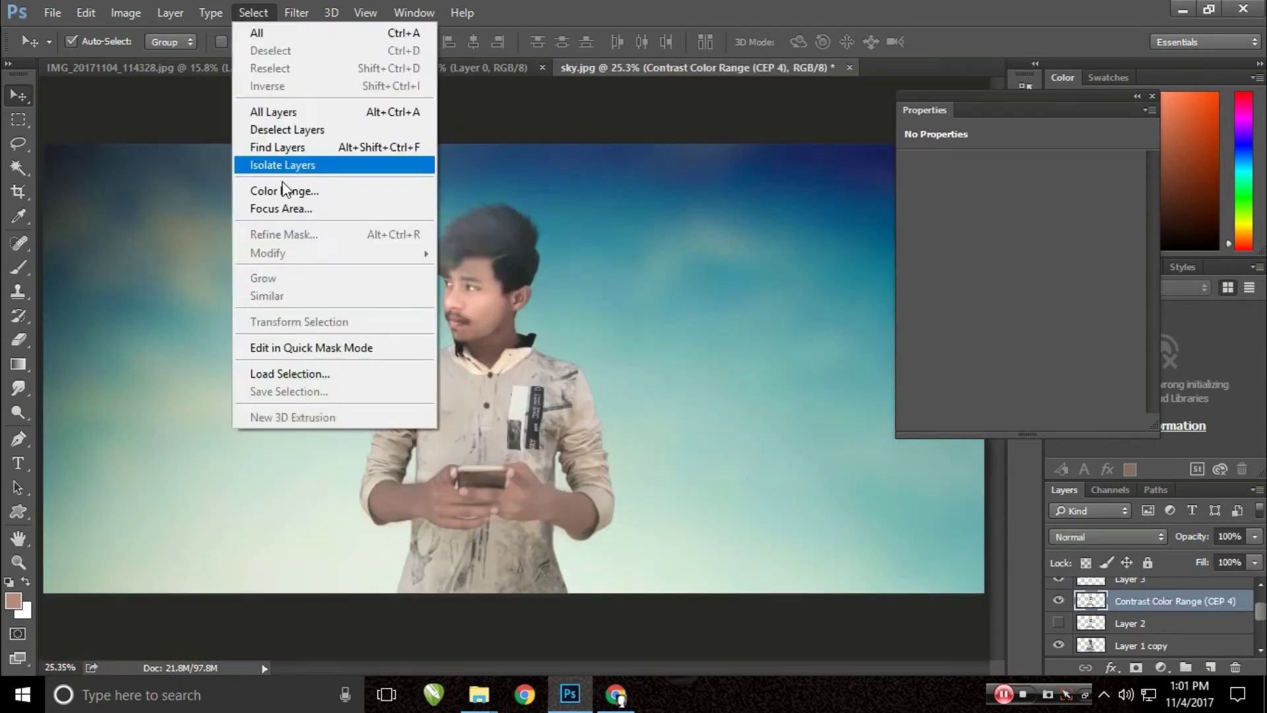
left_click(369, 61)
left_click_drag(863, 141, 865, 141)
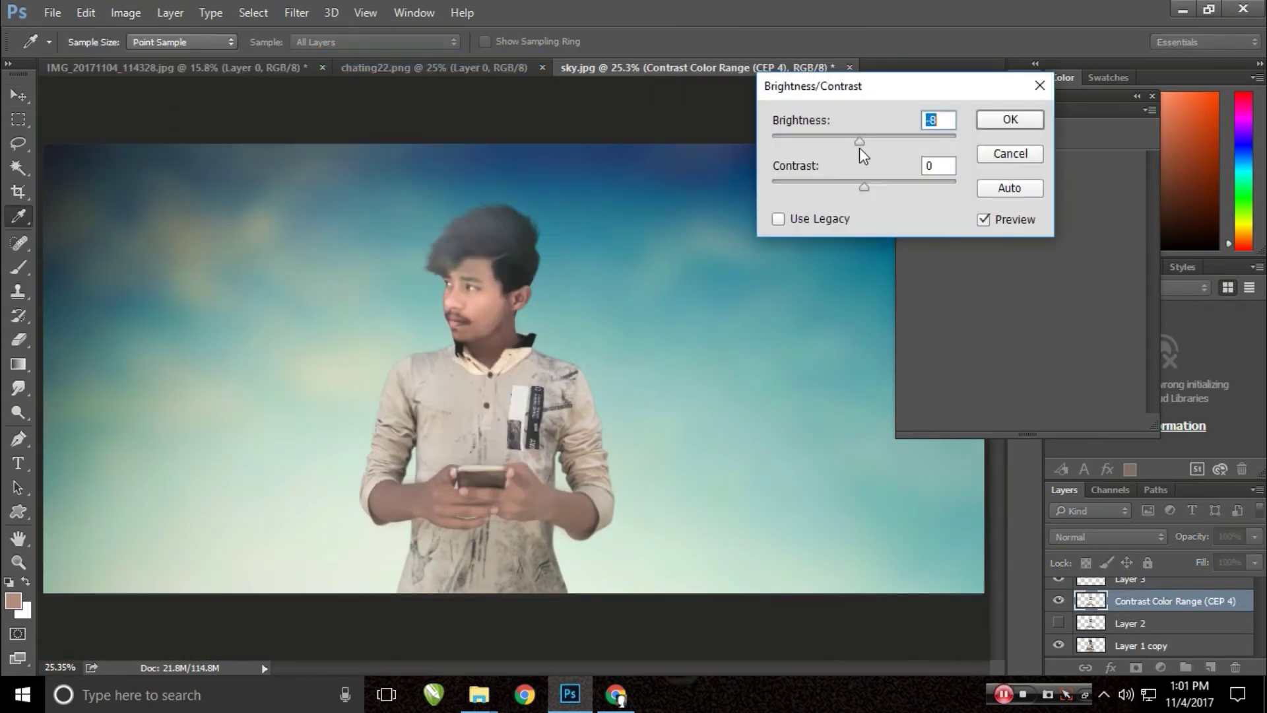
left_click_drag(863, 187, 845, 189)
left_click(1009, 119)
- Lift the image with a Curves point at Input 126, Output 139
key("v")
scroll(514, 334, "up", 2)
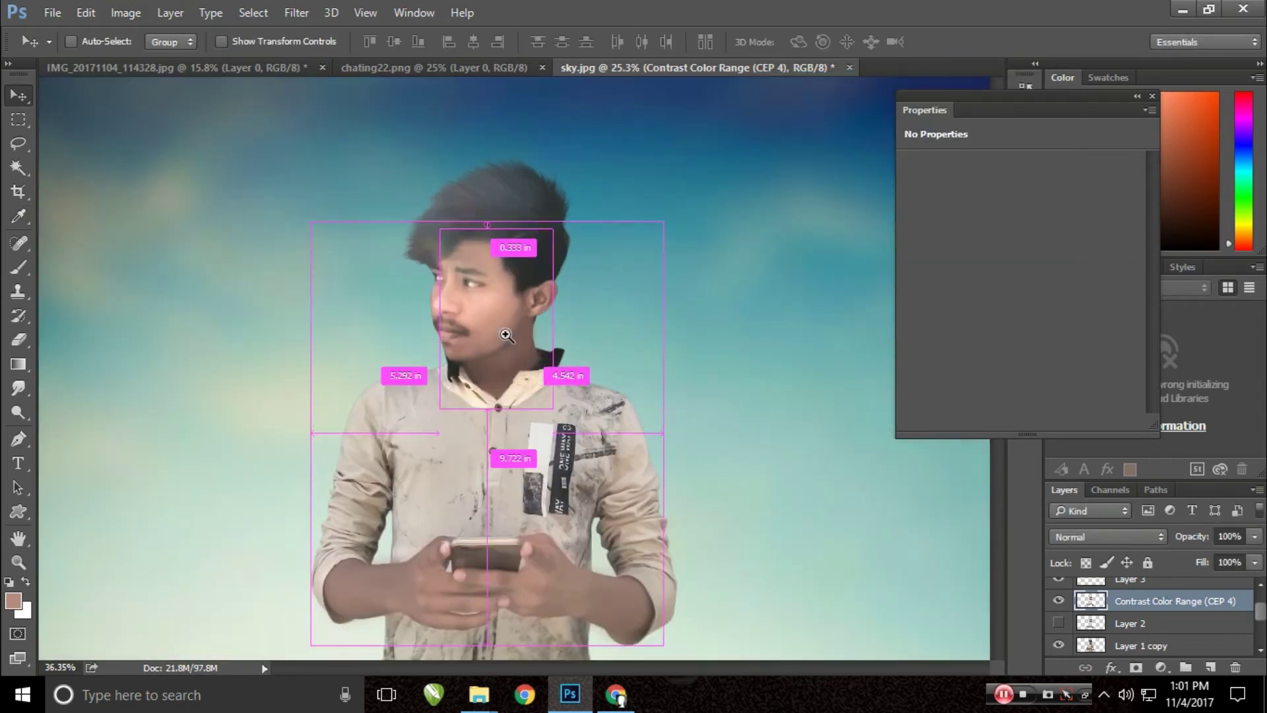
scroll(554, 323, "up", 2)
key("ctrl+m")
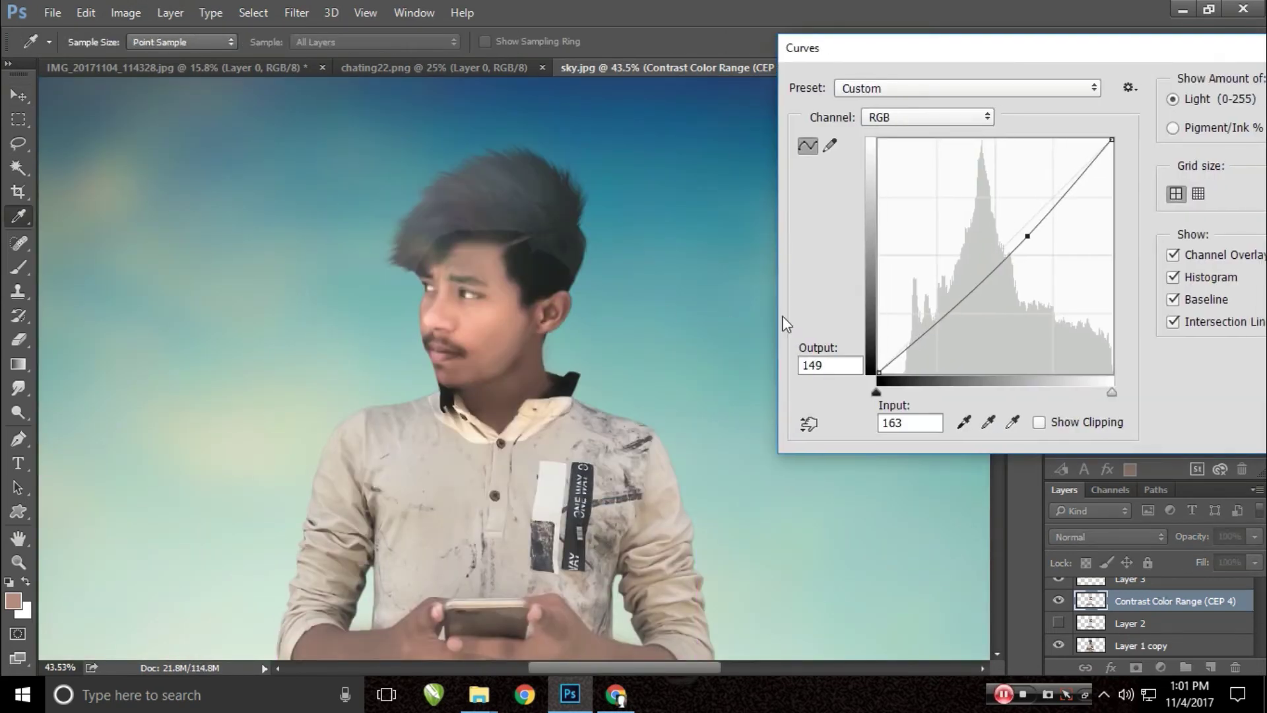
mouse_move(1027, 235)
left_mouse_down()
mouse_move(993, 255)
mouse_move(993, 244)
left_mouse_up()
left_click_drag(924, 48, 827, 39)
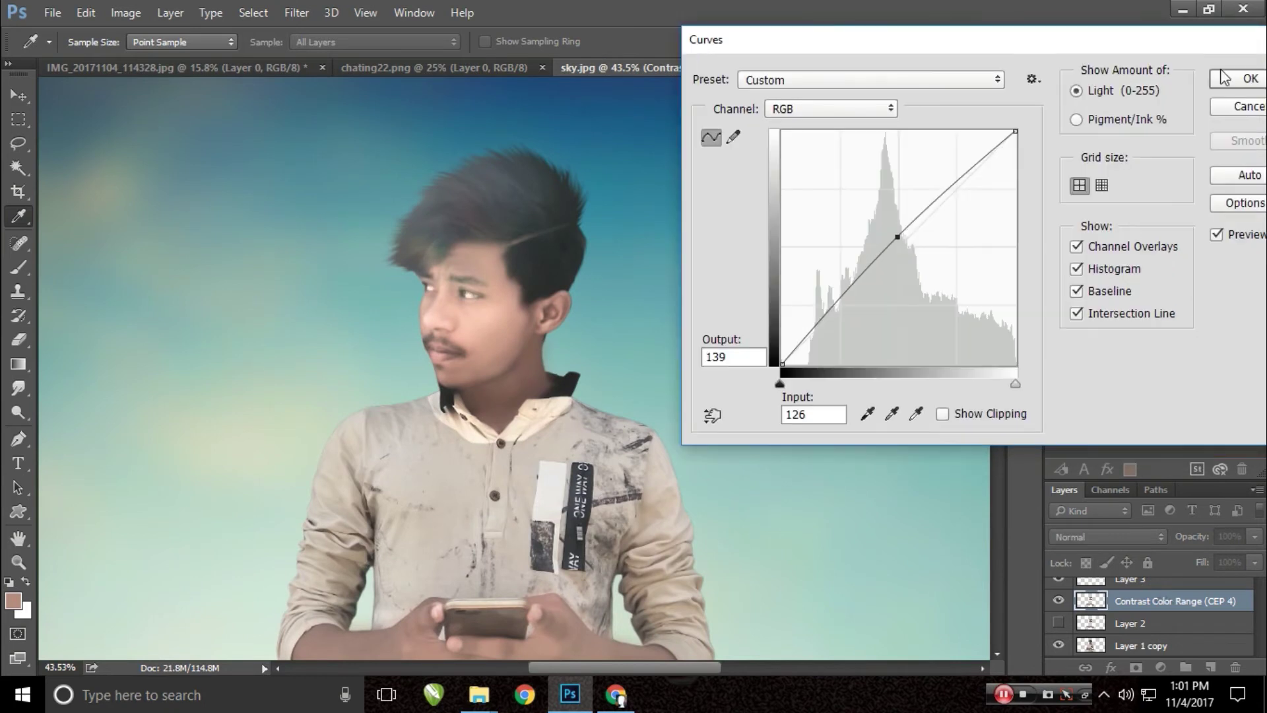
left_click(1224, 77)
key("alt+bracketright")
- Hide the Background and Background copy layers and stamp the visible person layers to a new layer
key("alt+bracketleft")
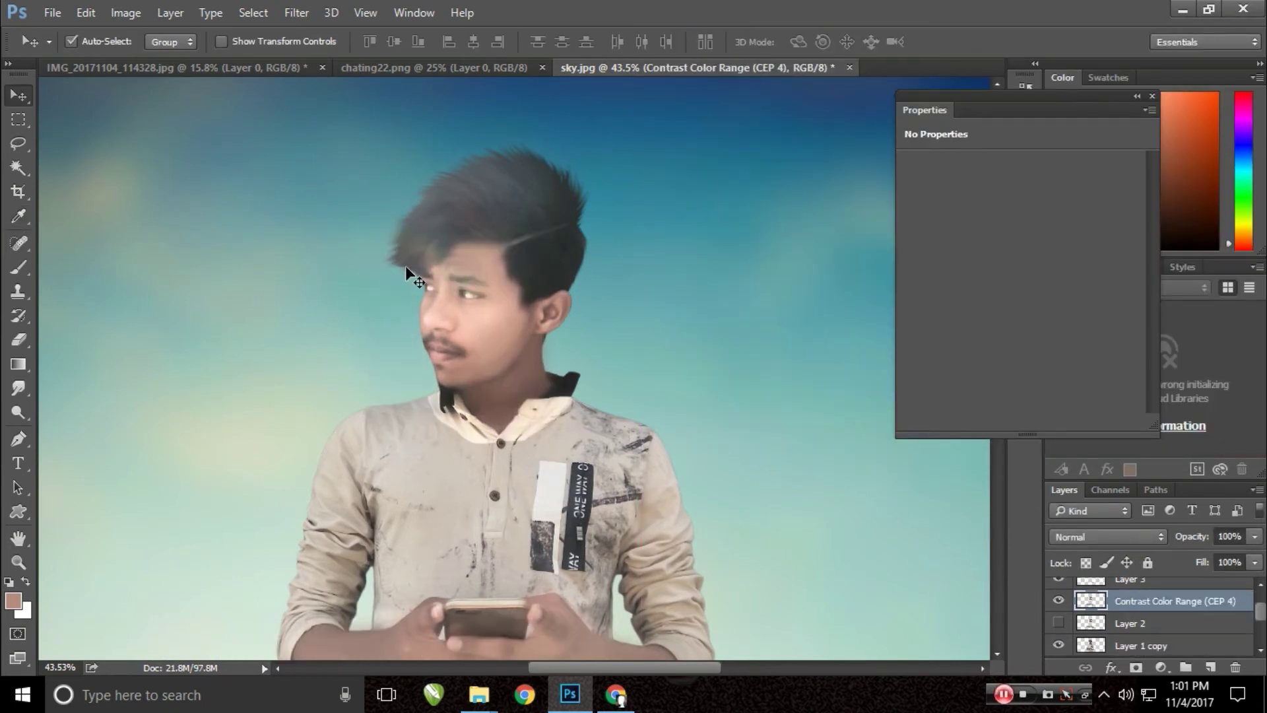
key("b")
key("v")
scroll(1166, 633, "down", 1)
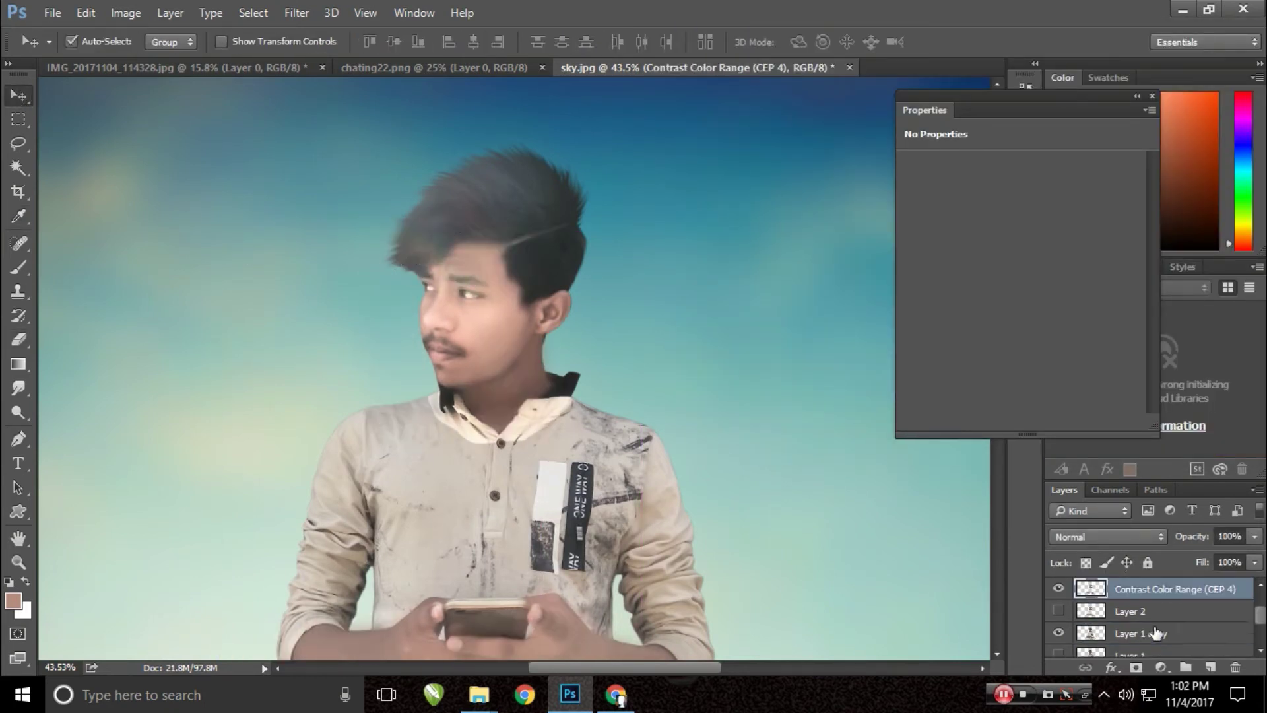
scroll(1258, 607, "down", 3)
left_click(1059, 623)
key("ctrl+0")
left_click(1058, 645)
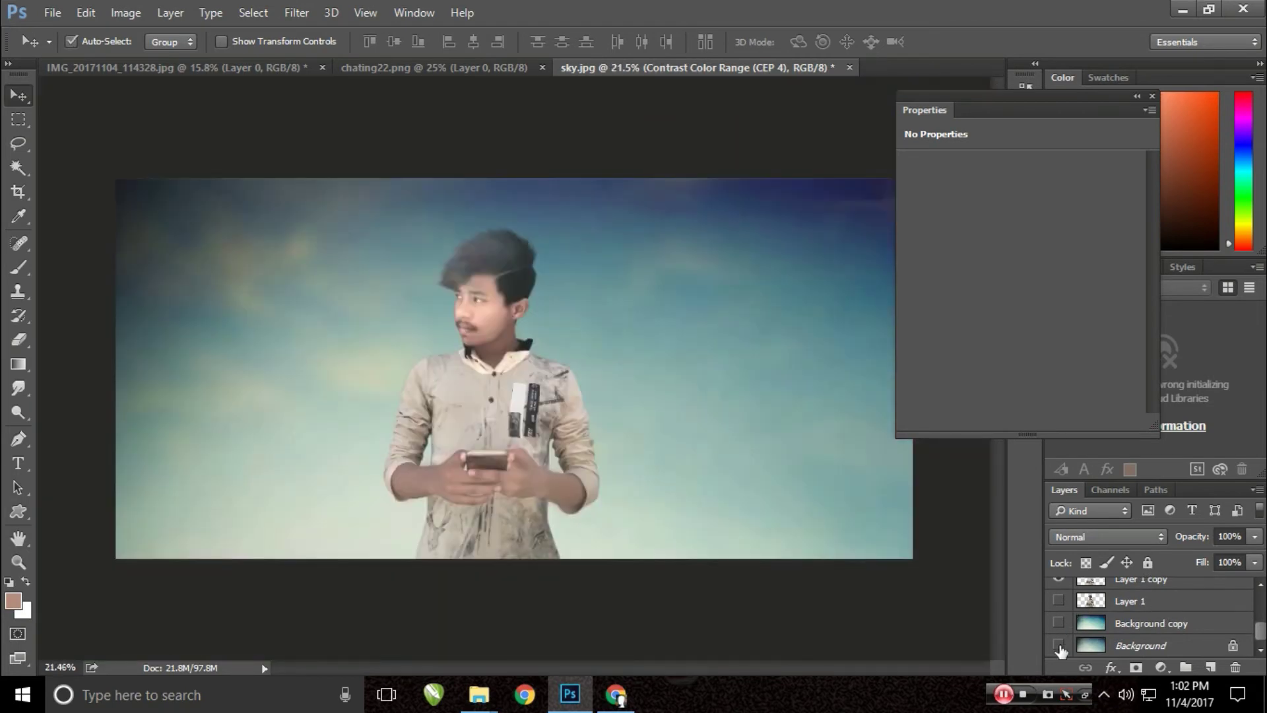
key("ctrl+shift+alt+e")
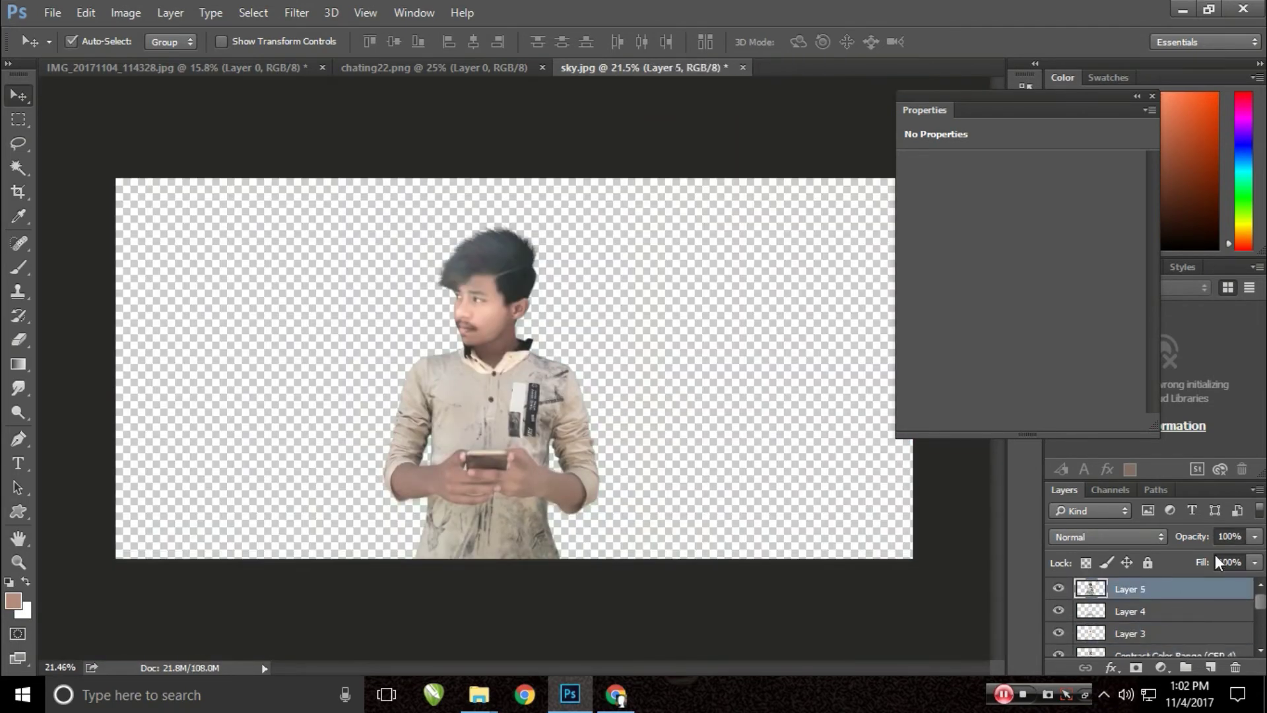
- Show the sky background again and merge the person's layers into Layer 4
scroll(1081, 621, "down", 3)
left_click(1058, 623)
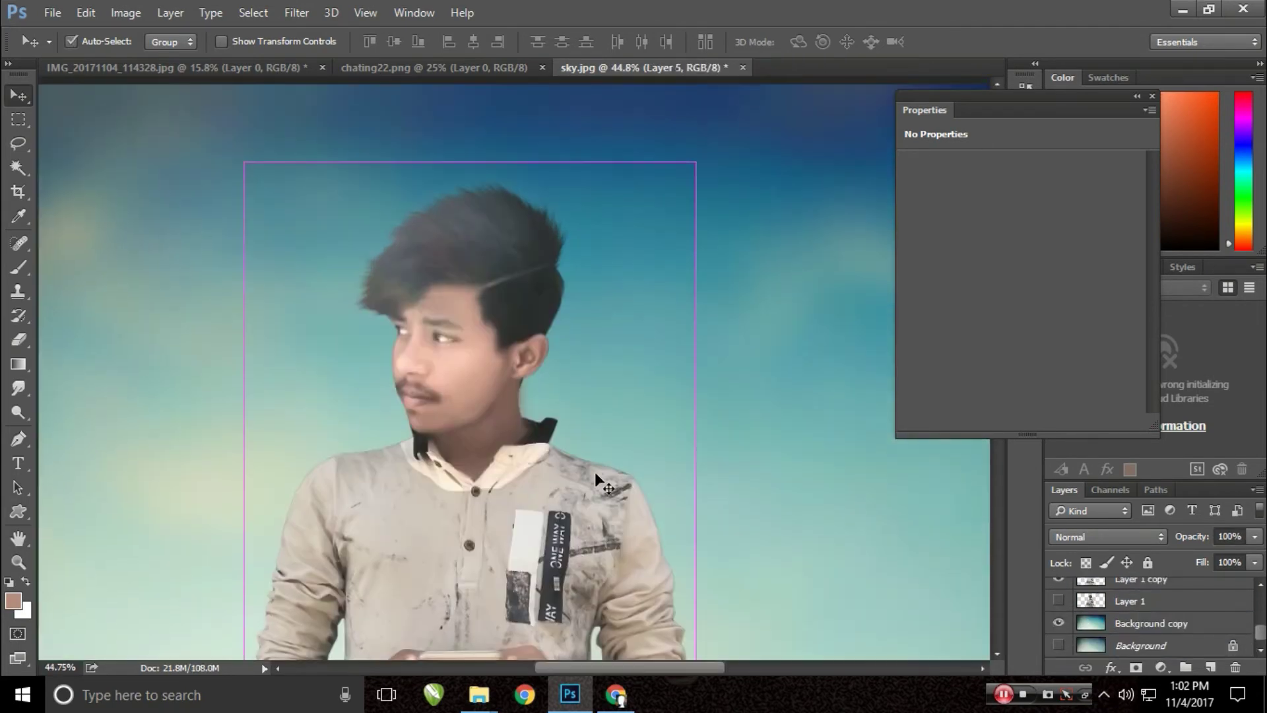
key("e")
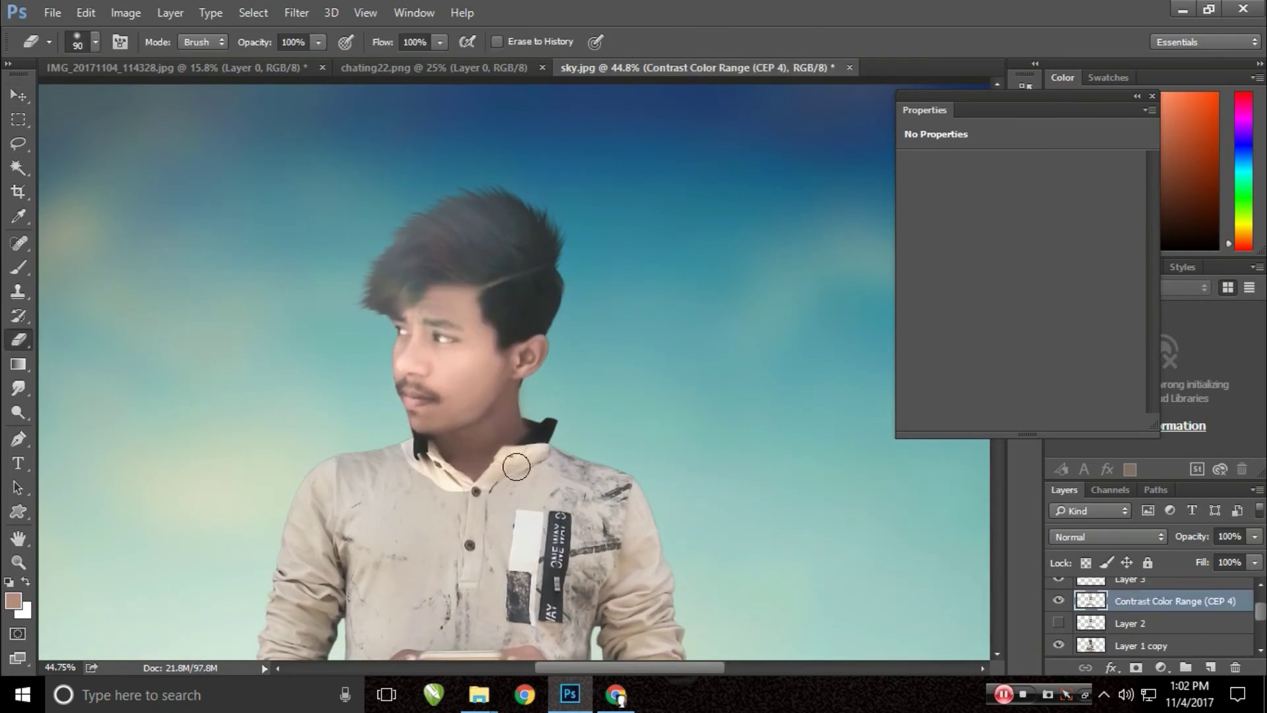
key("v")
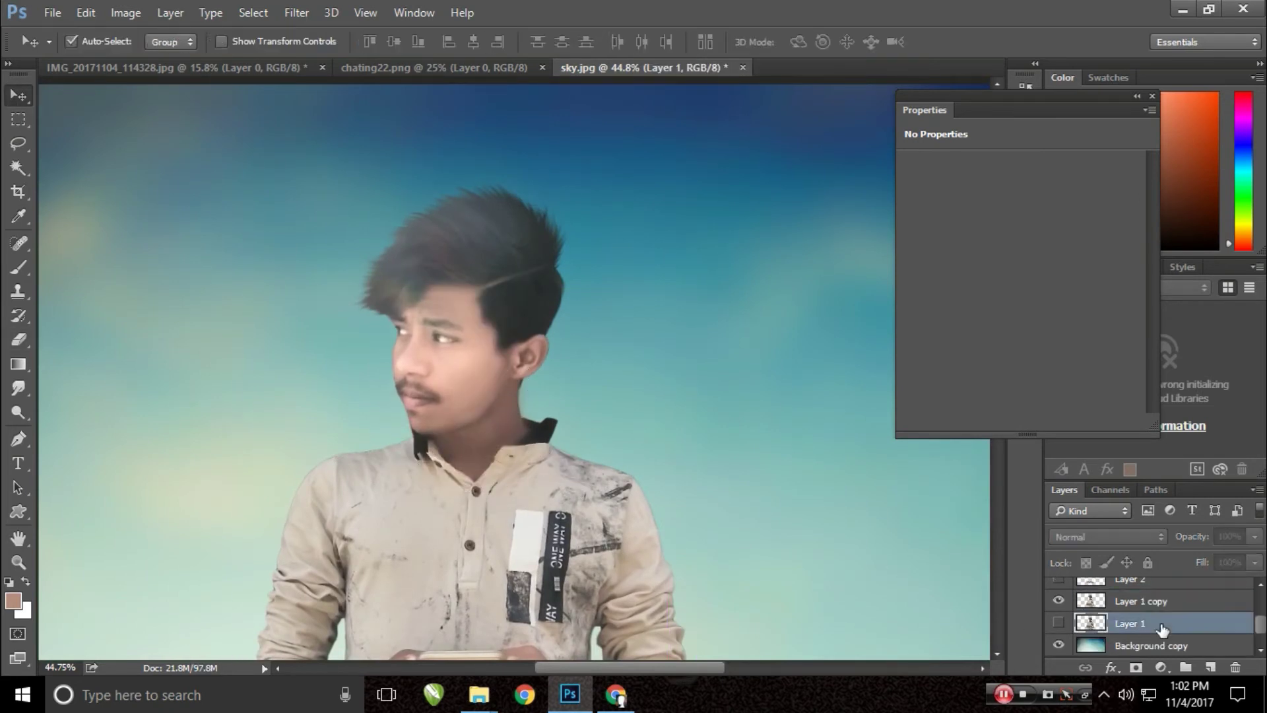
scroll(1161, 614, "up", 1)
left_click(1173, 594, "shift")
key("ctrl+e")
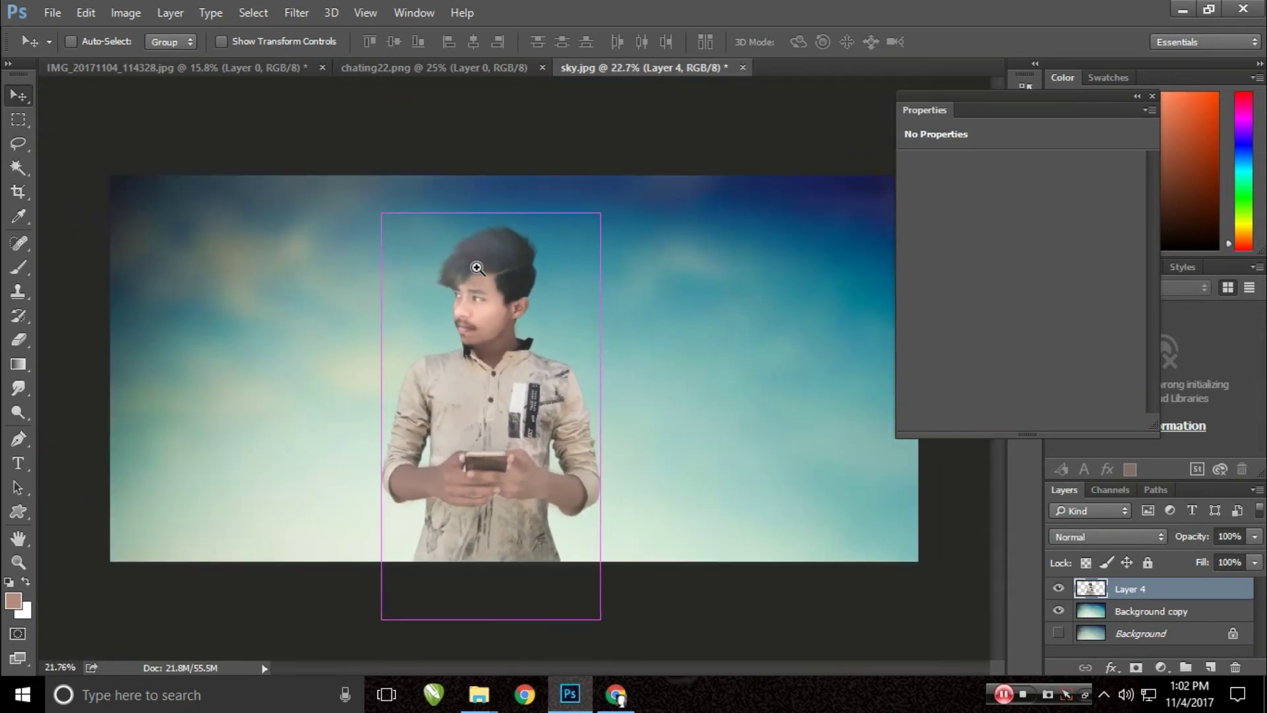
- Shift the man slightly right and stamp a merged composite onto new Layer 5
left_click_drag(567, 511, 584, 512)
left_click(524, 340)
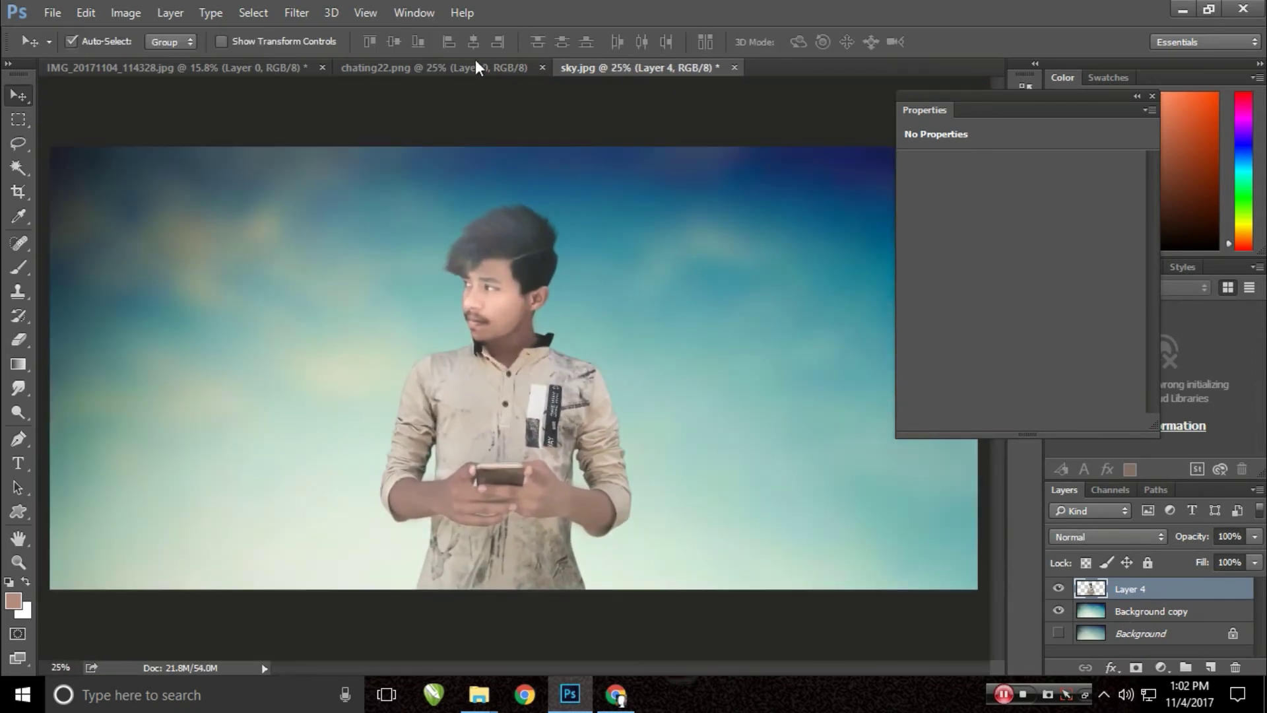
key("ctrl+shift+alt+e")
- In the Camera Raw Filter, add a slight edge vignette and raise Exposure +0.15 and Contrast
left_click(296, 13)
left_click(432, 123)
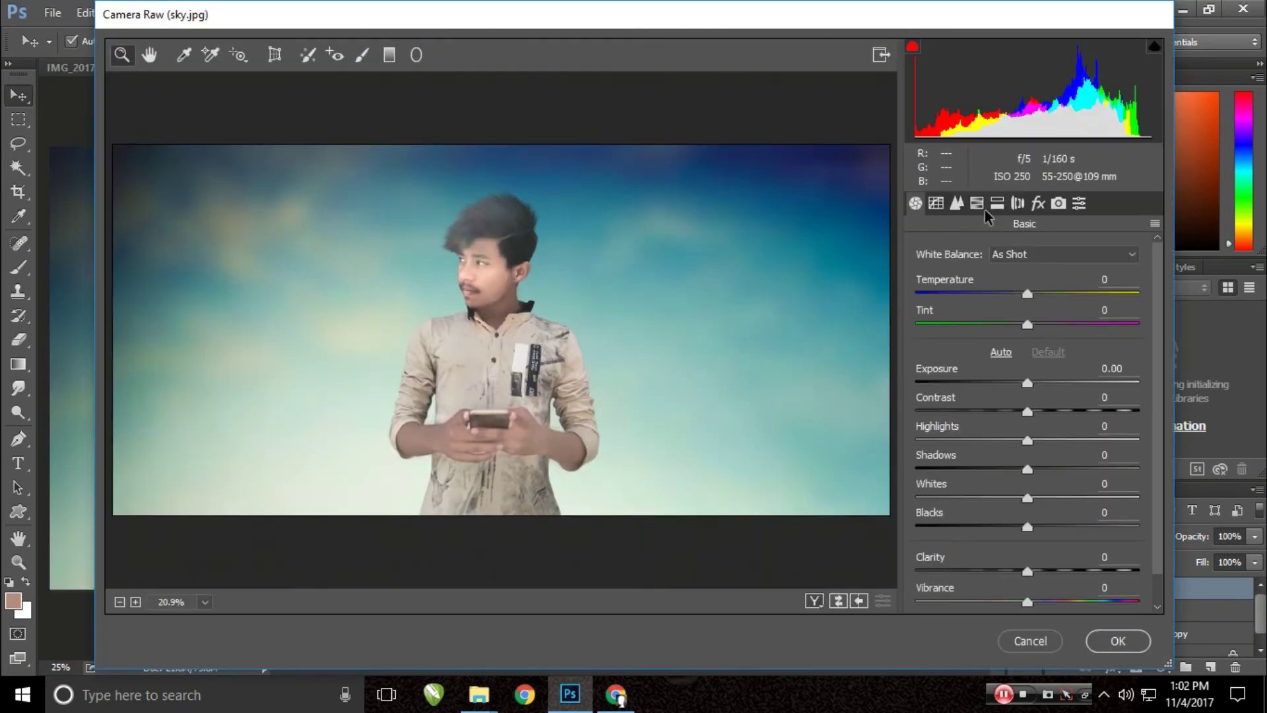
left_click(978, 203)
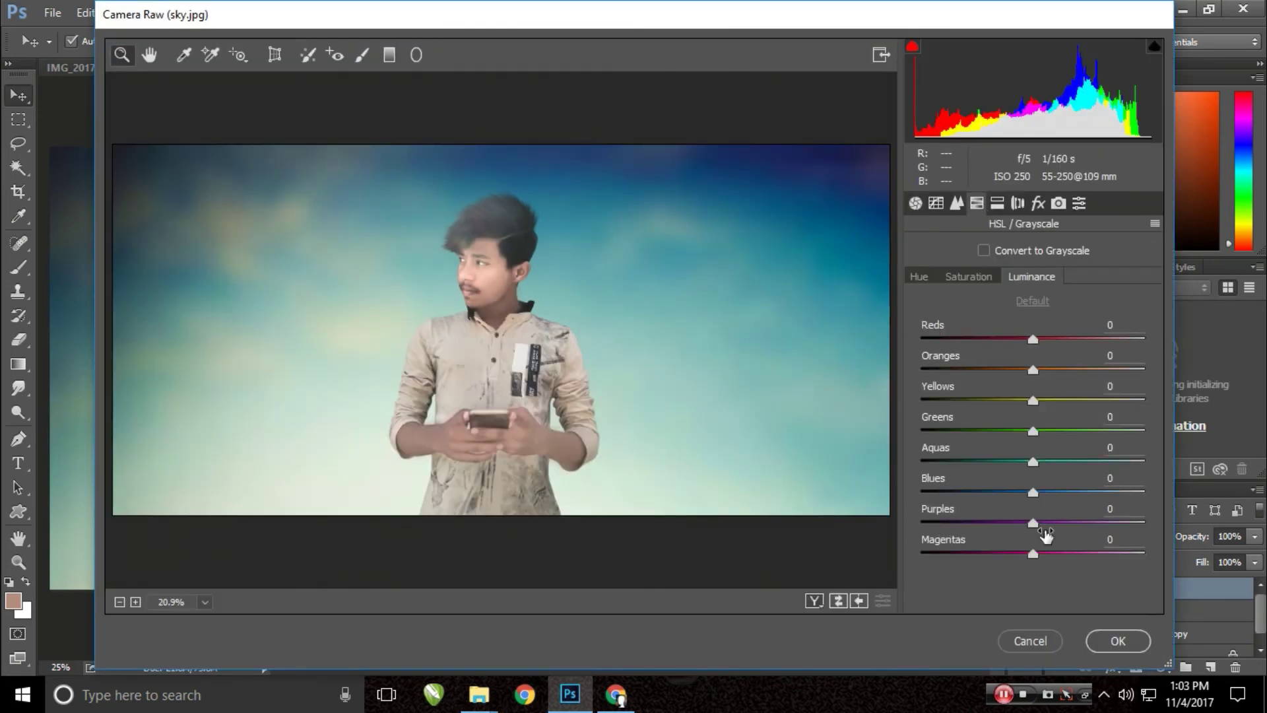
left_click(1038, 203)
left_click_drag(1028, 510, 1091, 572)
left_click(915, 203)
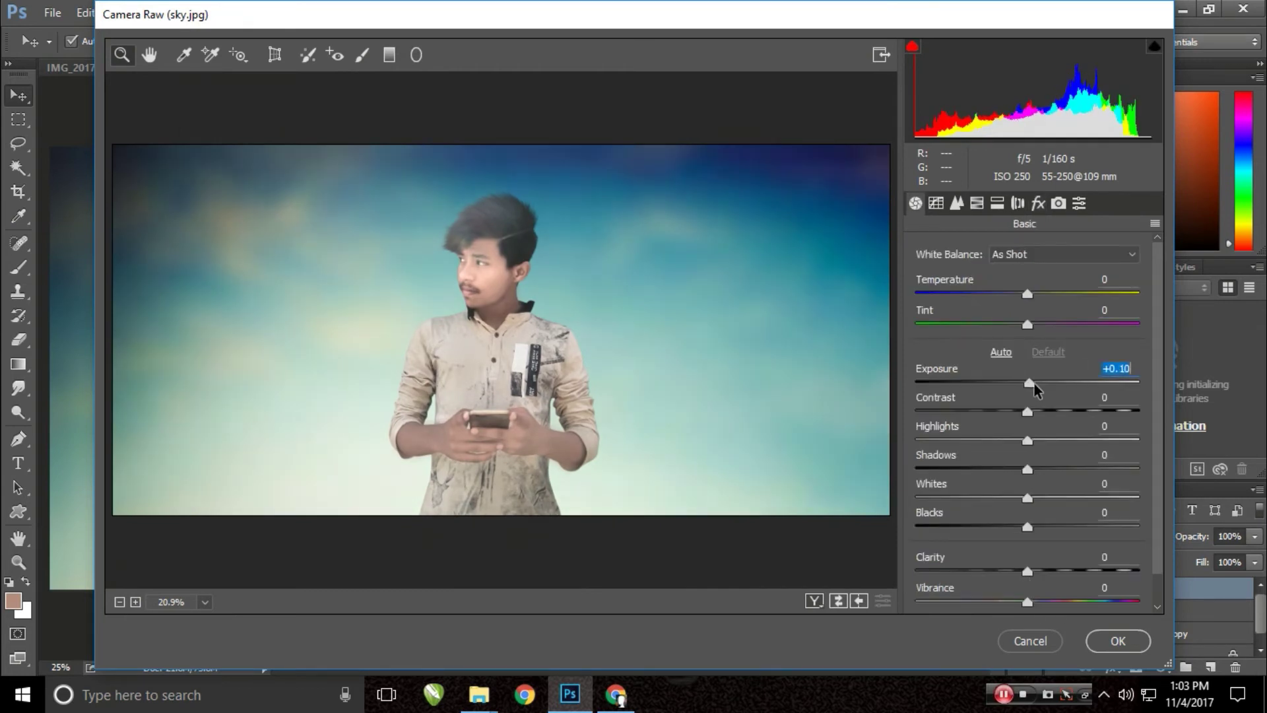
left_click_drag(1034, 384, 1011, 409)
left_click_drag(1038, 566, 1027, 567)
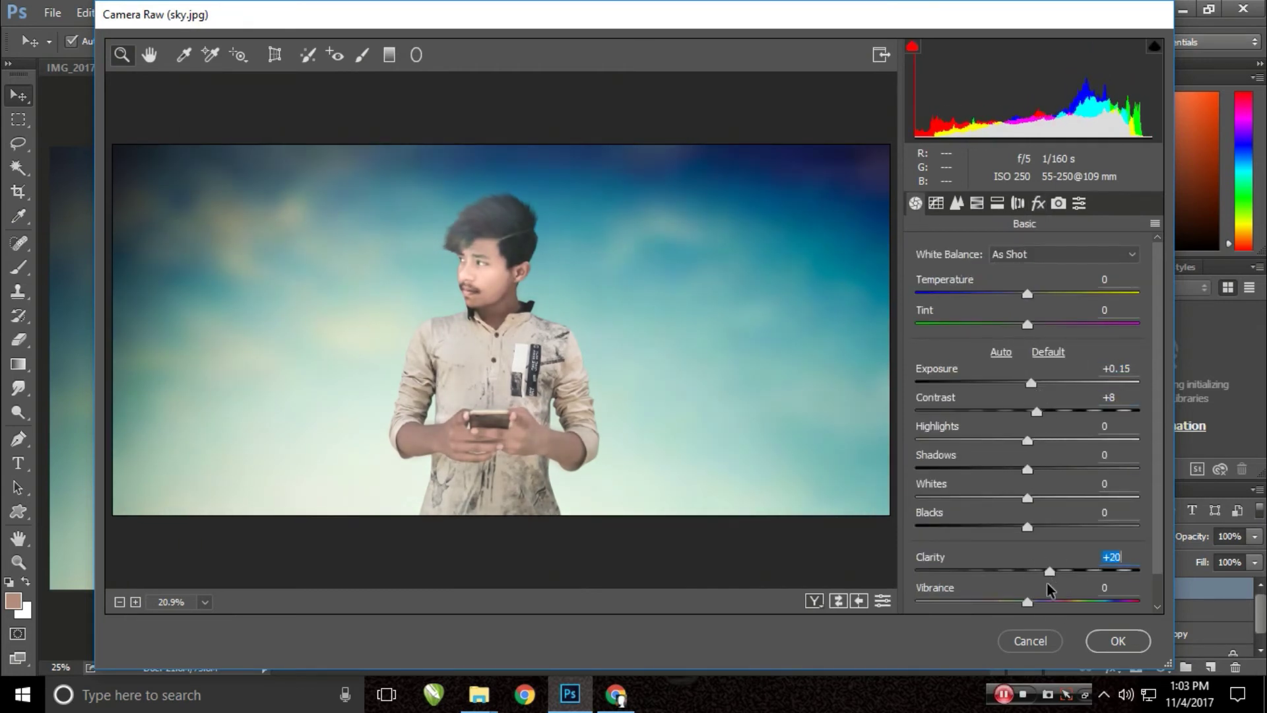
- Lift orange, aqua and blue luminance, shift the aqua and blue hues, and apply the grading
left_click(977, 202)
mouse_move(1032, 370)
left_mouse_down()
mouse_move(1056, 395)
mouse_move(1030, 404)
left_mouse_up()
mouse_move(1033, 492)
left_mouse_down()
mouse_move(1082, 481)
mouse_move(1045, 492)
mouse_move(1004, 462)
mouse_move(1063, 465)
mouse_move(1047, 461)
left_mouse_up()
mouse_move(1033, 430)
left_mouse_down()
mouse_move(1014, 430)
mouse_move(1035, 430)
mouse_move(1038, 401)
left_mouse_up()
left_click(919, 276)
mouse_move(1033, 461)
left_mouse_down()
mouse_move(1049, 461)
mouse_move(1015, 461)
mouse_move(1042, 492)
left_mouse_up()
key("ctrl+alt+shift+l")
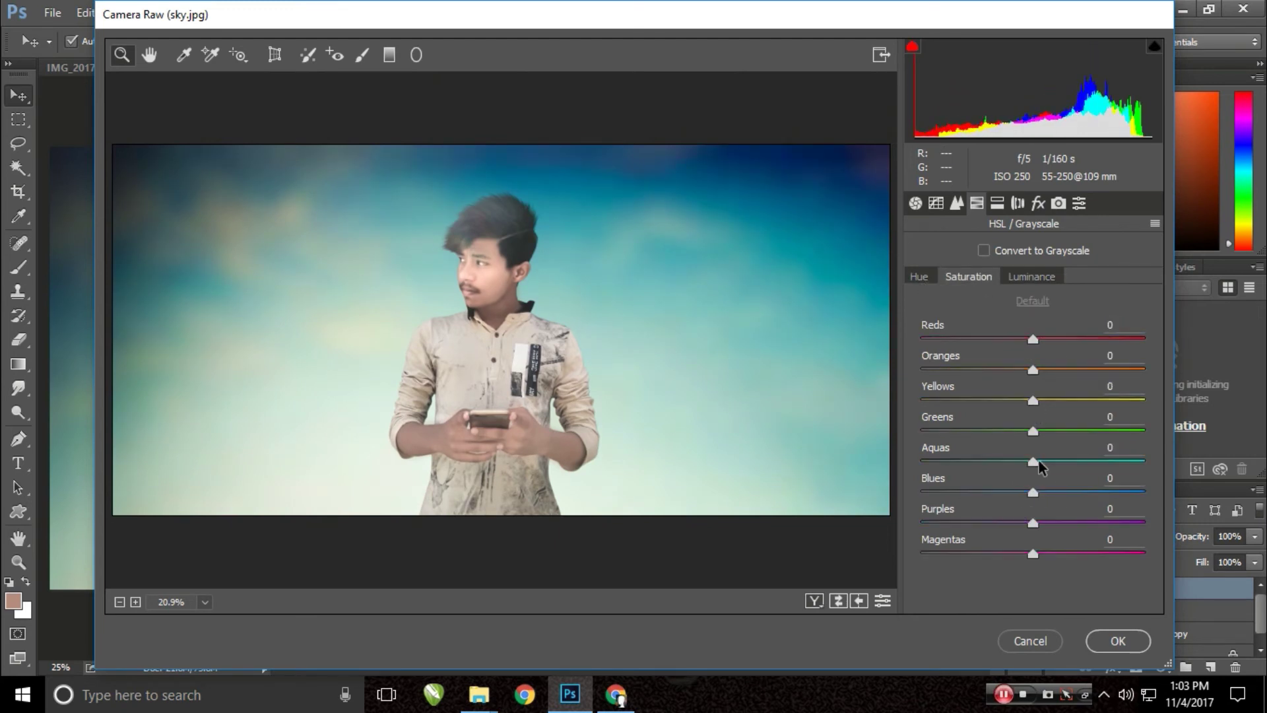
key("ctrl+alt+1")
left_click(1122, 641)
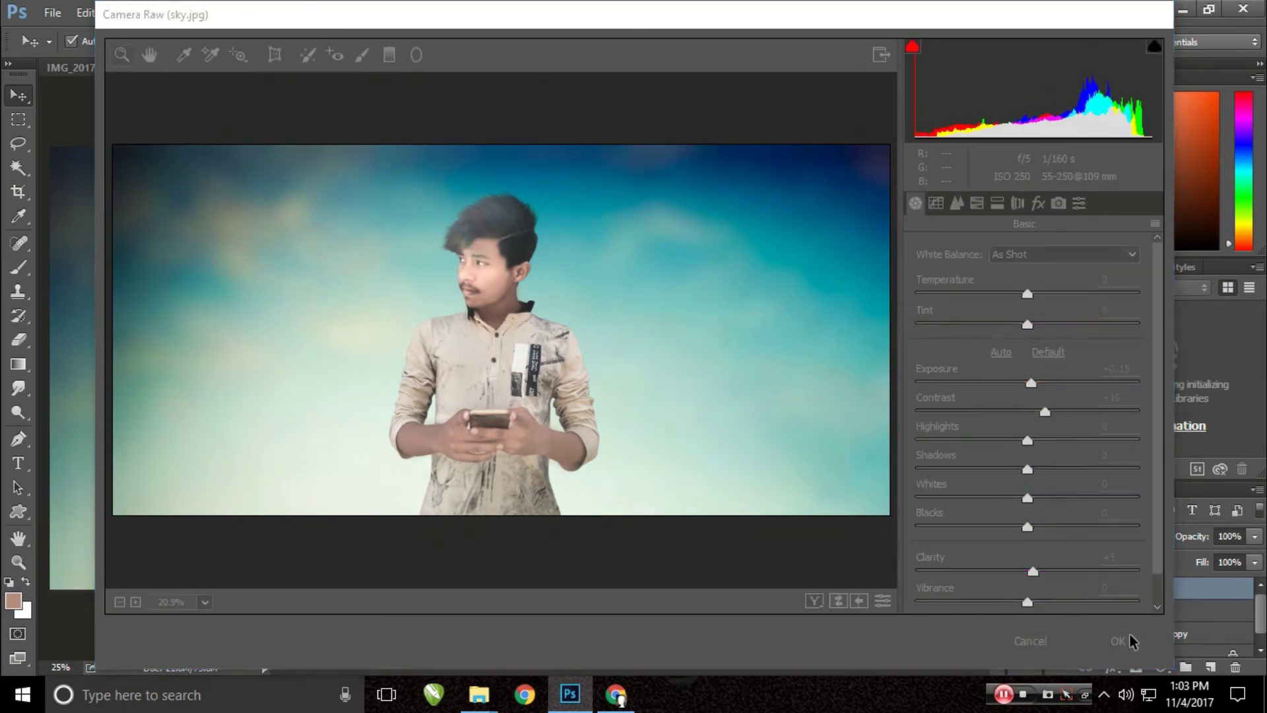
- Zoom in on the face and duplicate the graded Layer 5 with Ctrl+J
left_click(557, 294, "ctrl")
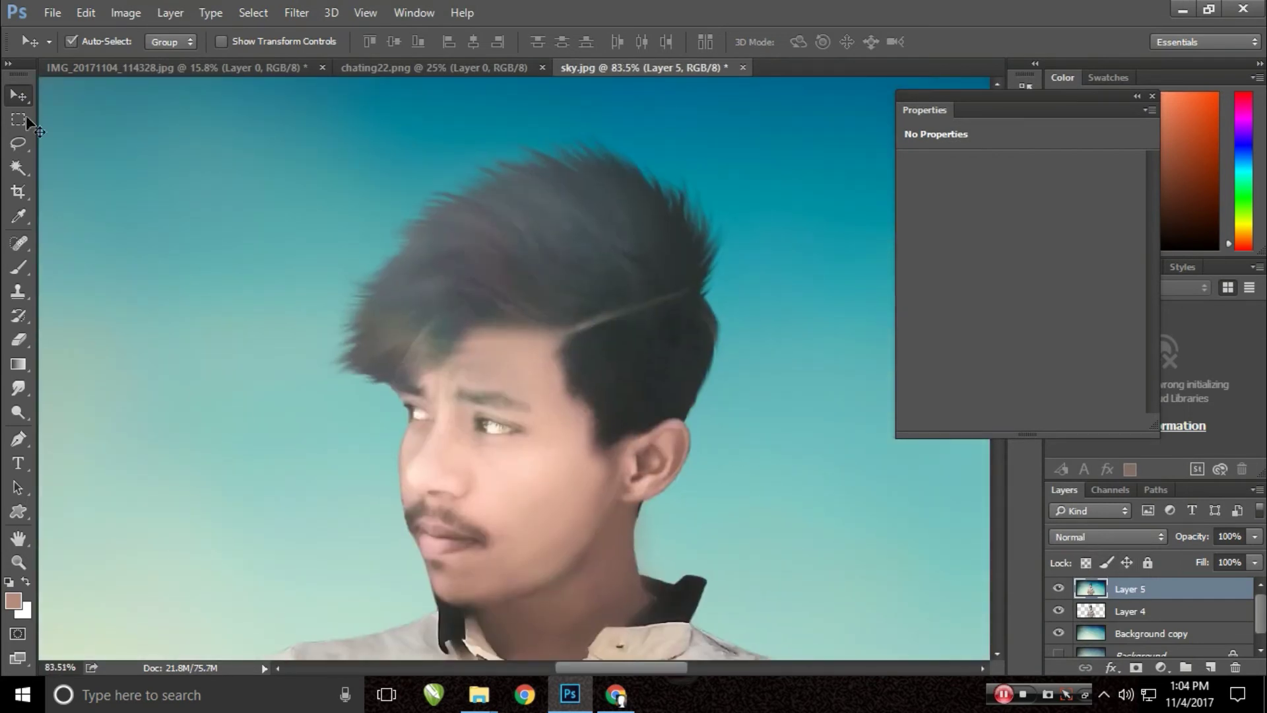
left_click(296, 12)
key("Escape")
key("ctrl+j")
left_click(275, 4)
- Apply GREYCstoration noise removal to the Layer 5 copy, then switch to the Eraser
left_click(611, 294)
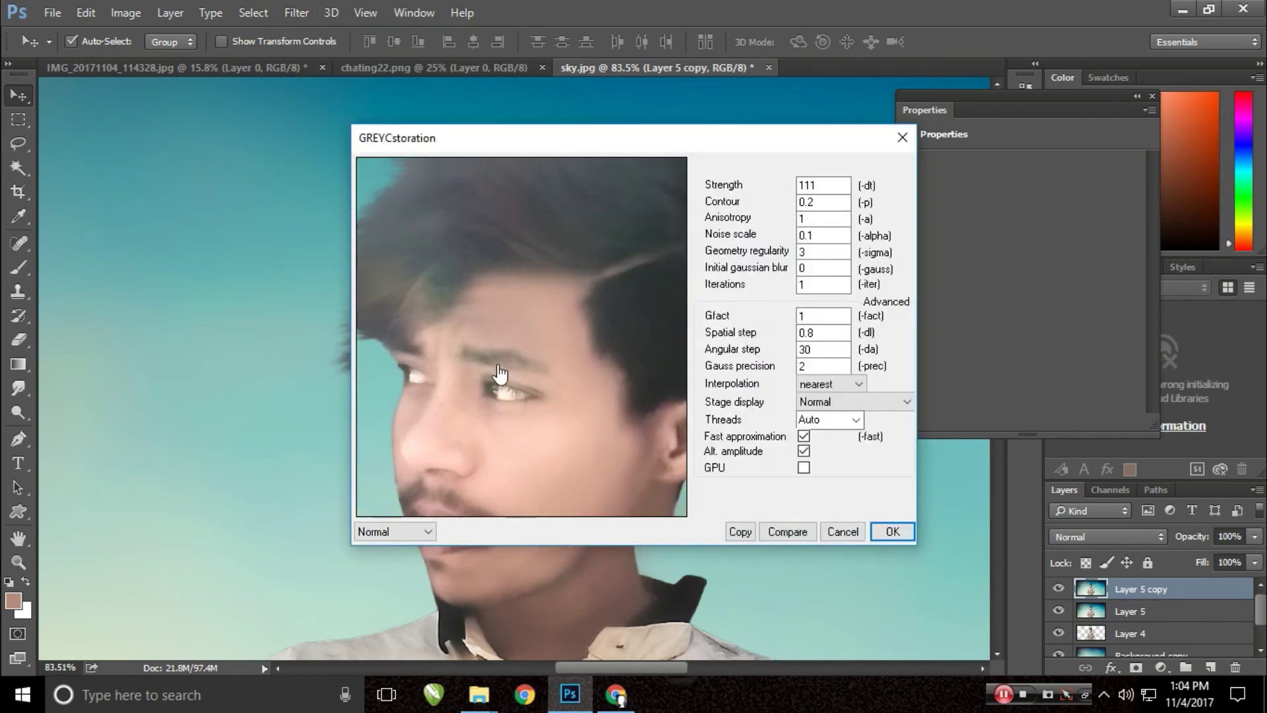
left_click(894, 533)
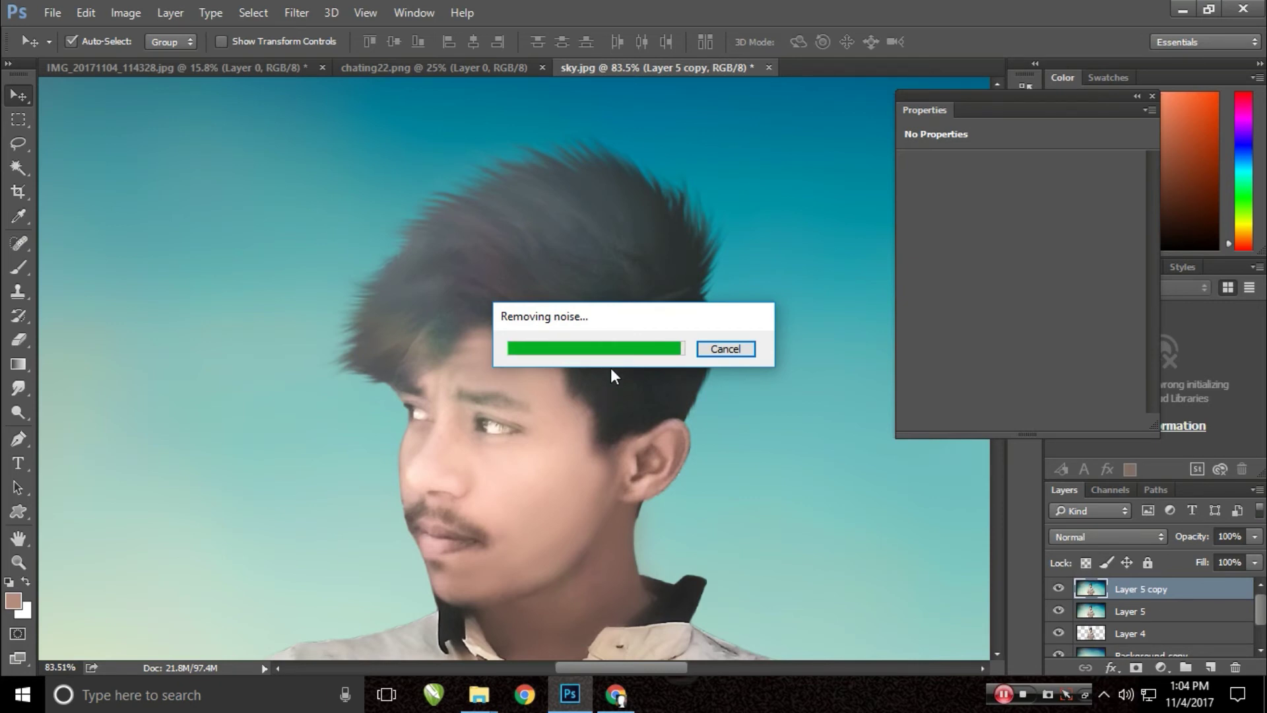
scroll(543, 455, "up", 3)
key("e")
scroll(442, 330, "down", 3)
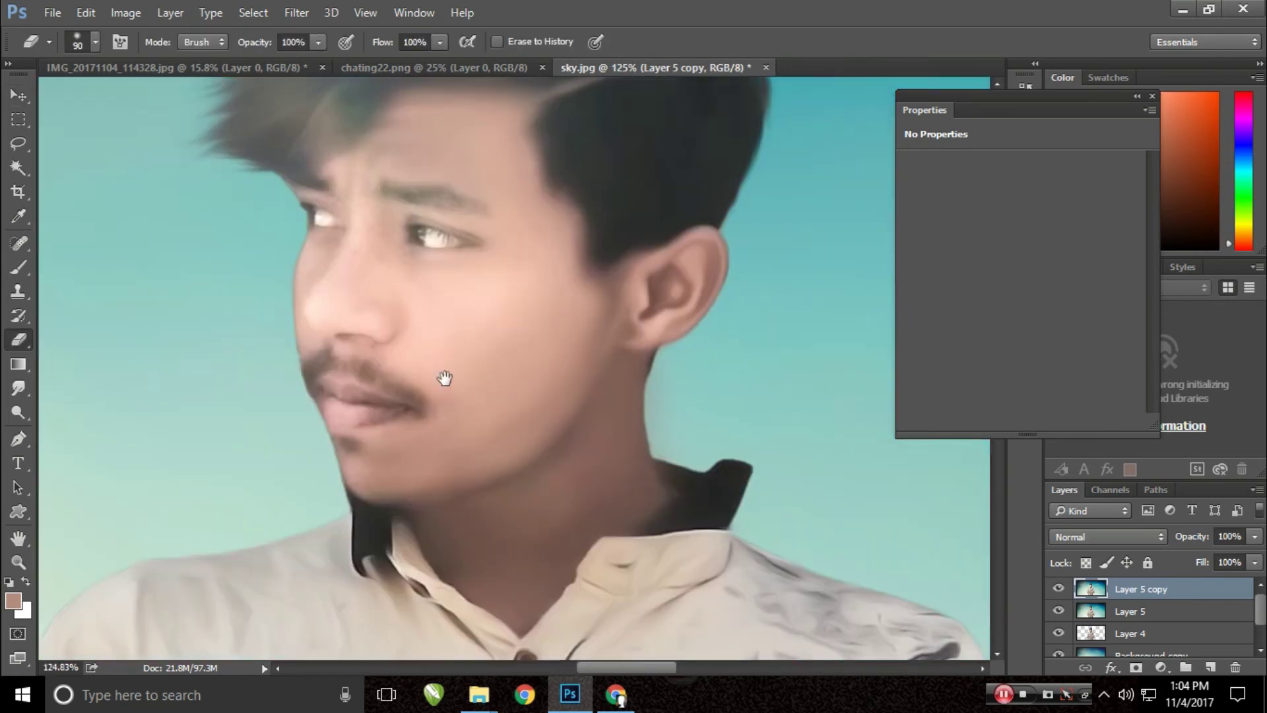
scroll(445, 376, "down", 1)
scroll(594, 389, "up", 3)
scroll(409, 238, "down", 5)
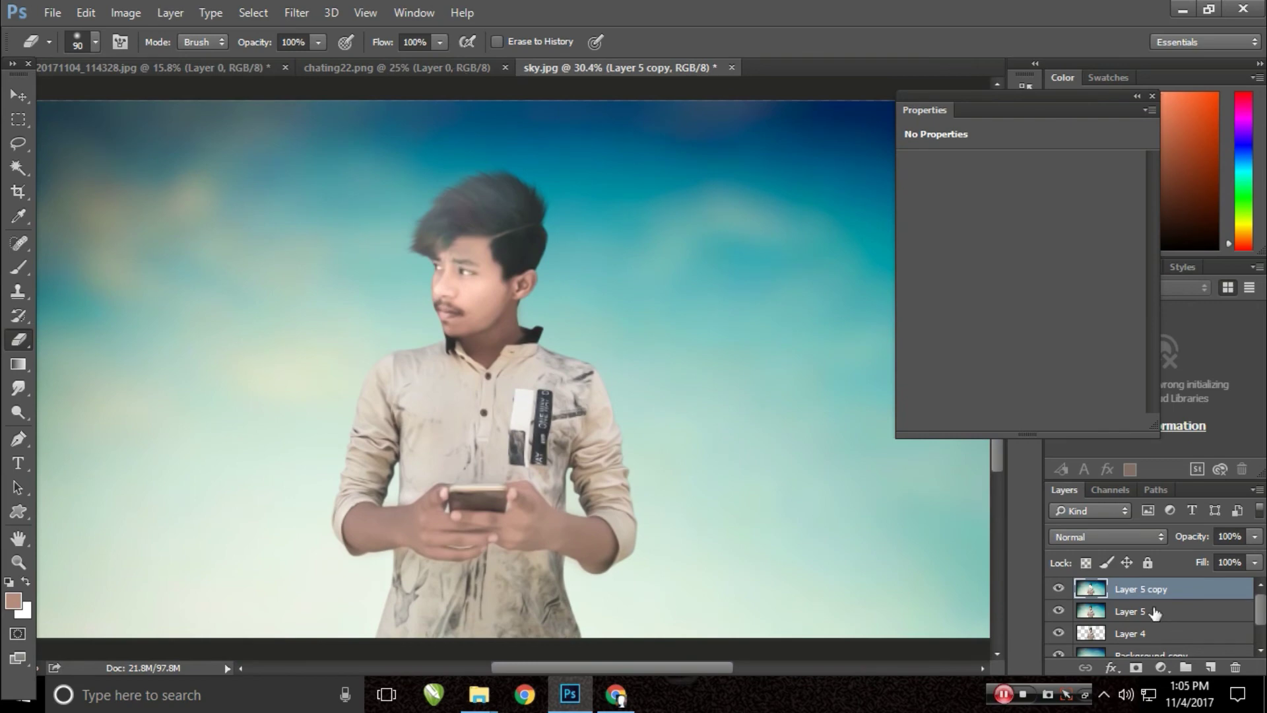
- In the Camera Raw Filter, set Vibrance +23, Saturation +13, Contrast +4 and Whites +23
left_click(297, 13)
left_click(317, 153)
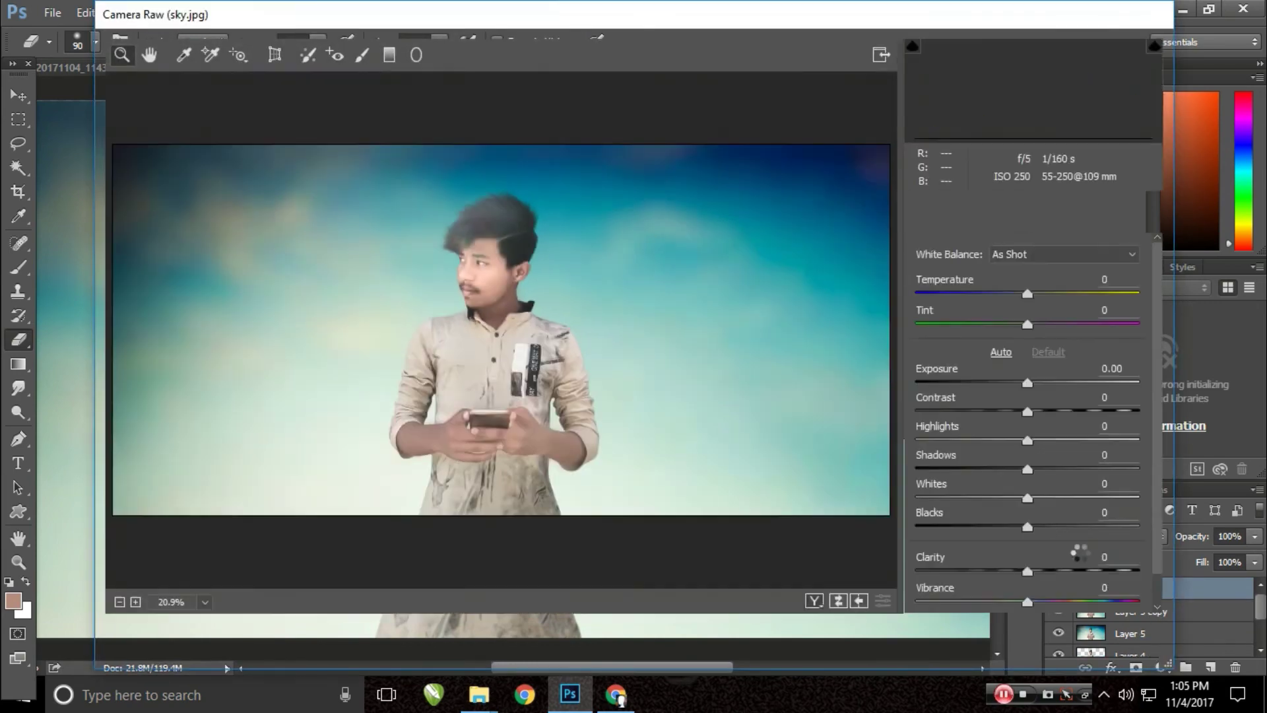
mouse_move(1027, 602)
left_mouse_down()
mouse_move(1083, 598)
mouse_move(1039, 632)
left_mouse_up()
scroll(1054, 581, "down", 1)
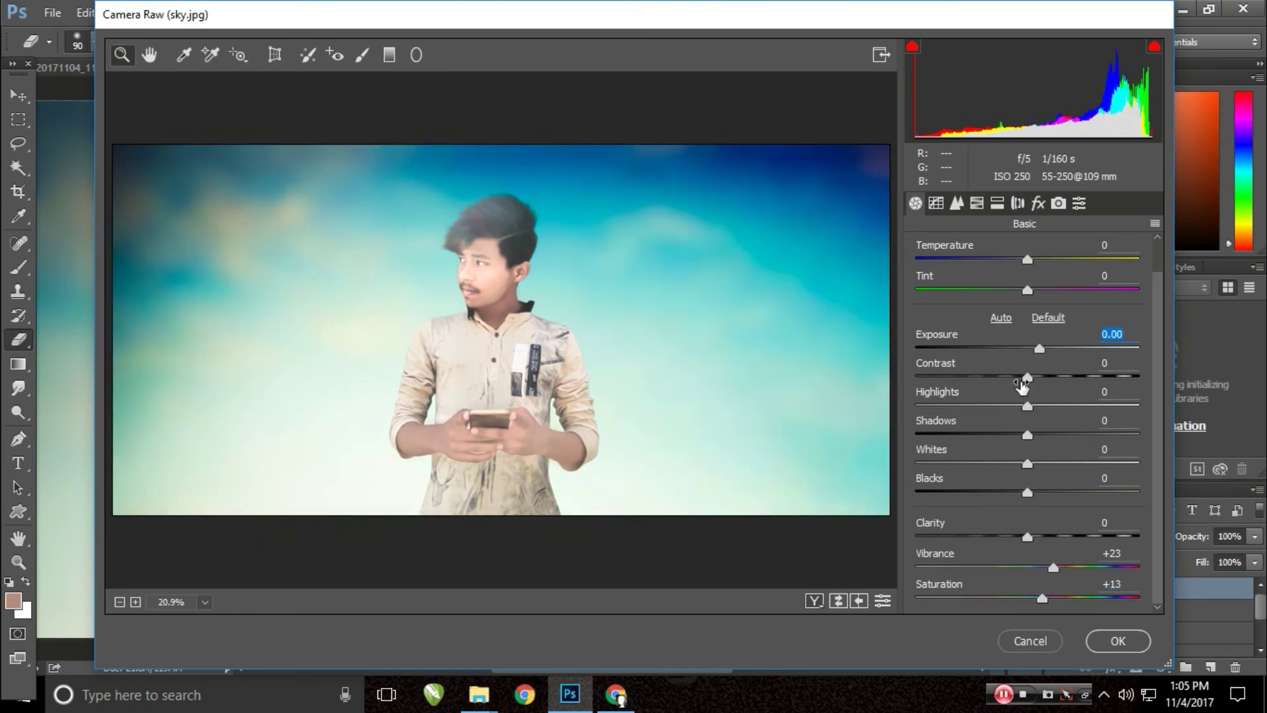
left_click_drag(1027, 377, 1032, 377)
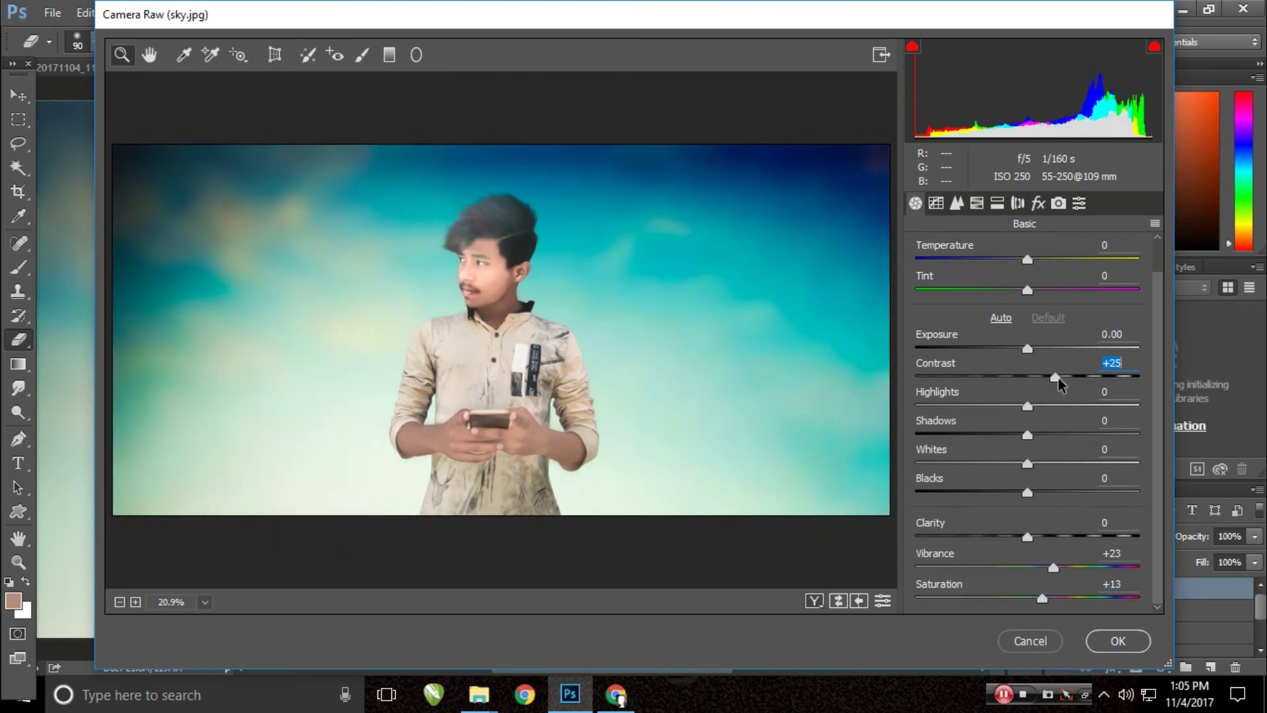
left_click_drag(1027, 463, 1052, 463)
- Raise the Oranges saturation to +36 in HSL and apply the Camera Raw grading
left_click(957, 203)
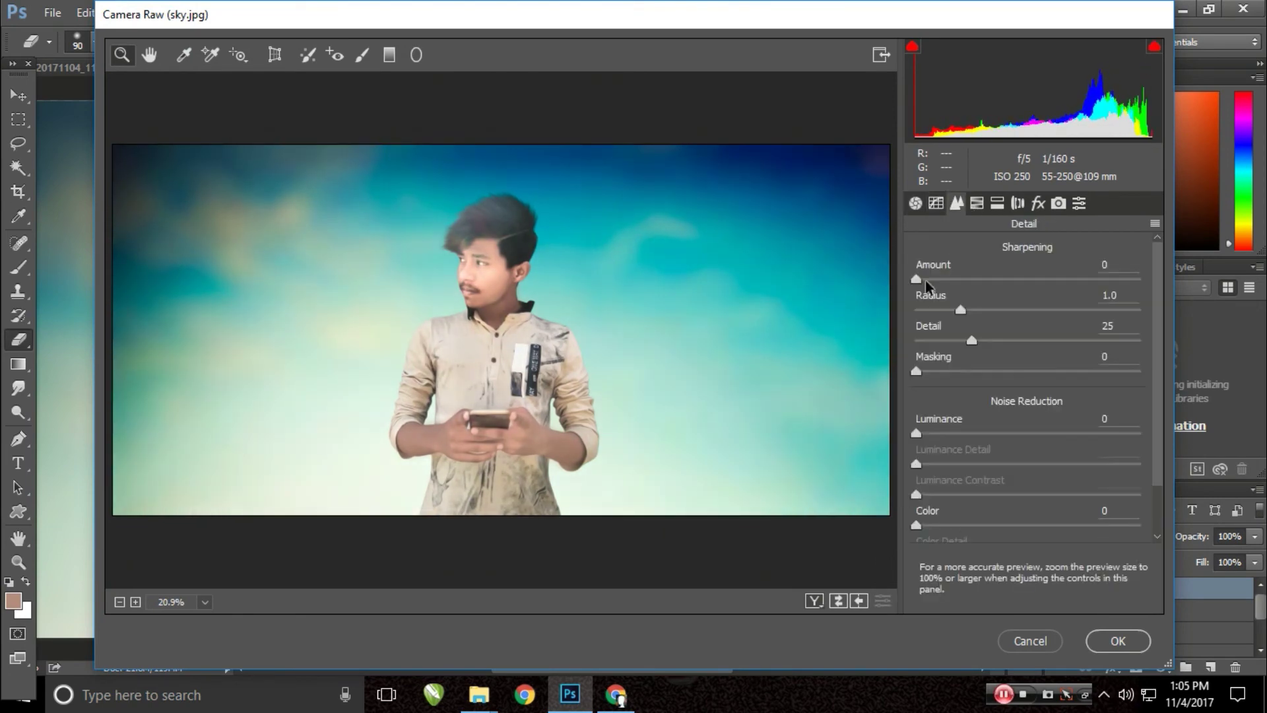
key("ctrl+alt+1")
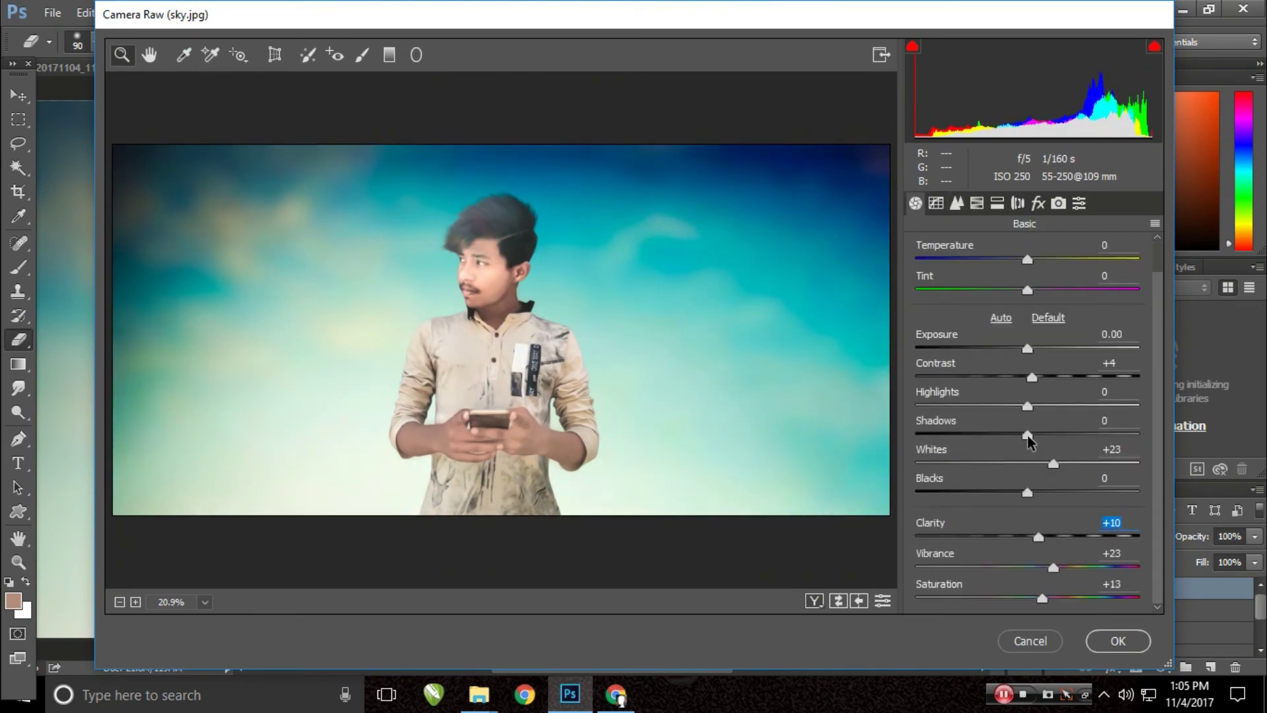
left_click(956, 203)
mouse_move(1033, 367)
left_mouse_down()
mouse_move(1071, 367)
mouse_move(1055, 374)
left_mouse_up()
left_click(1031, 276)
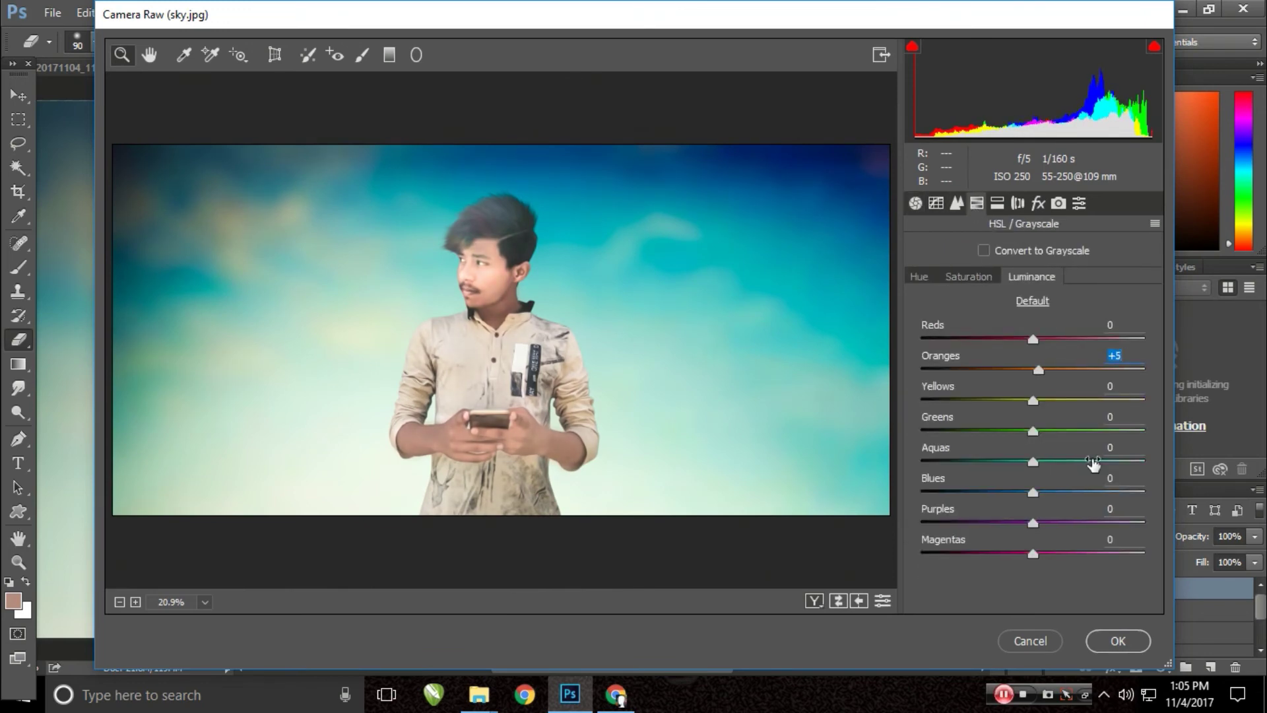
key("Return")
scroll(545, 359, "down", 1)
scroll(545, 359, "up", 1)
scroll(545, 358, "up", 1)
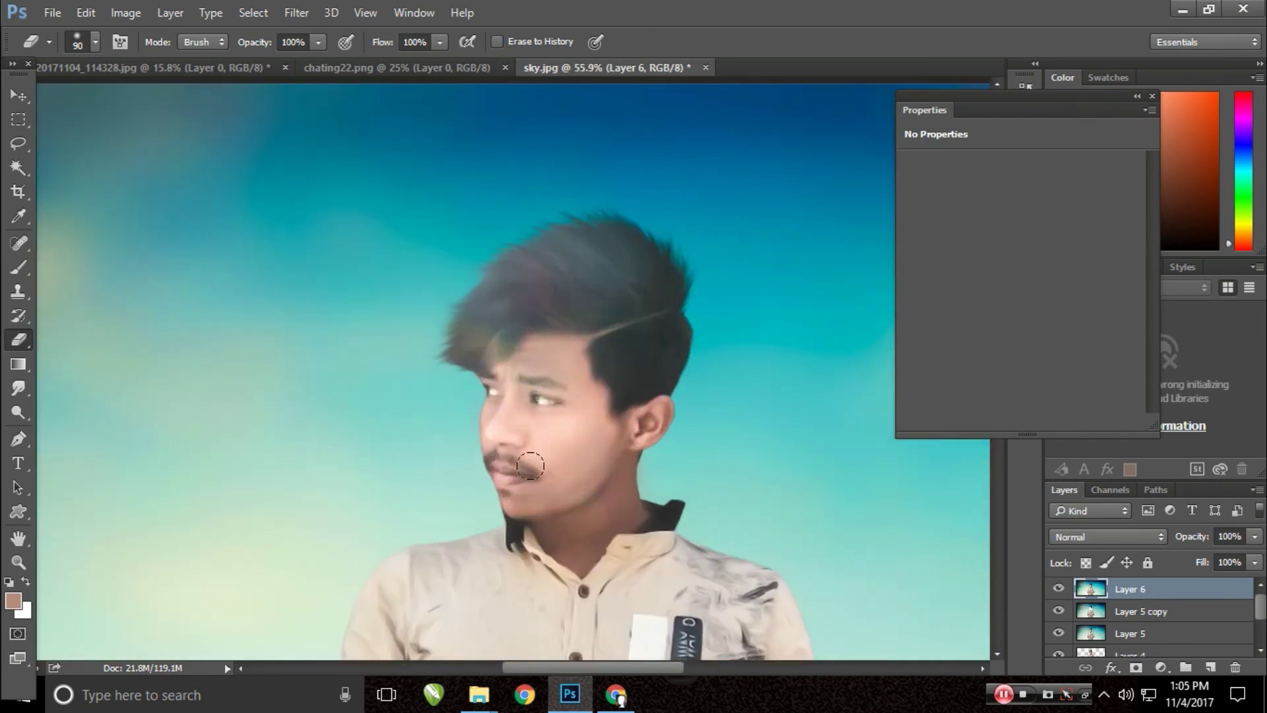
scroll(574, 450, "down", 3)
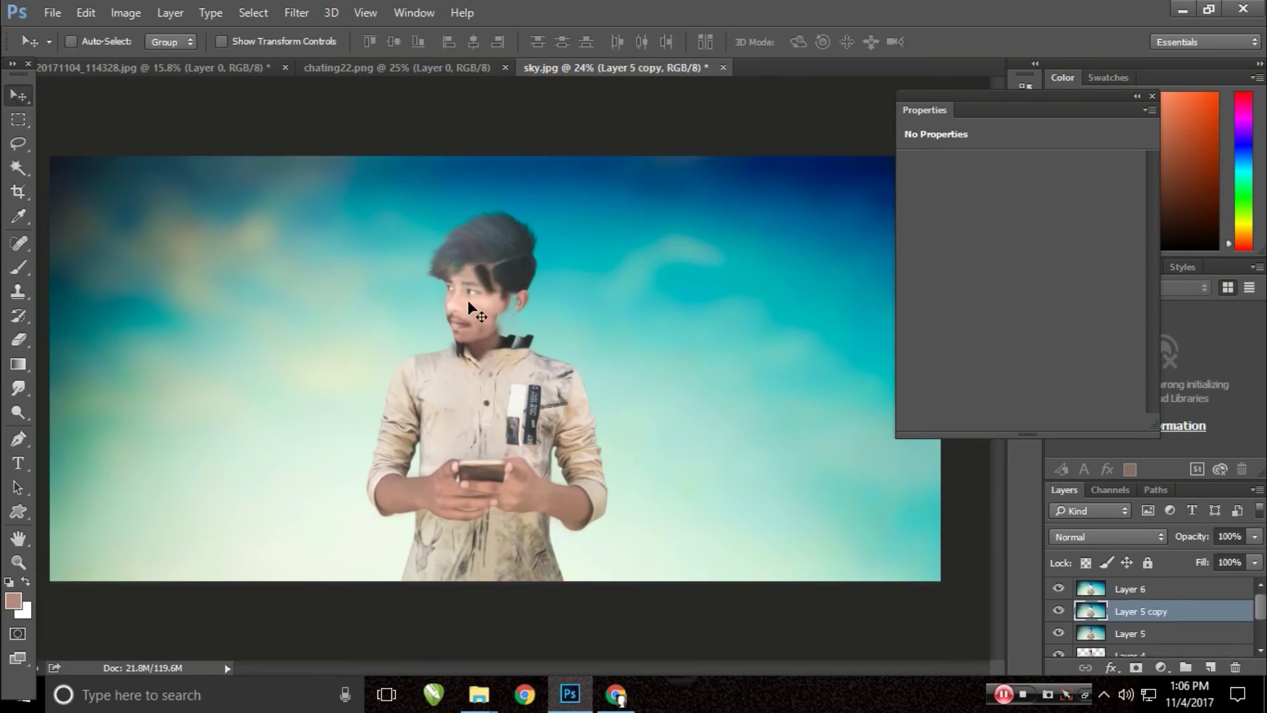
- Try a Curves adjustment, then cancel it without changing the image
key("ctrl+m")
left_click_drag(590, 97, 980, 98)
left_click_drag(922, 307, 922, 288)
key("ctrl+z")
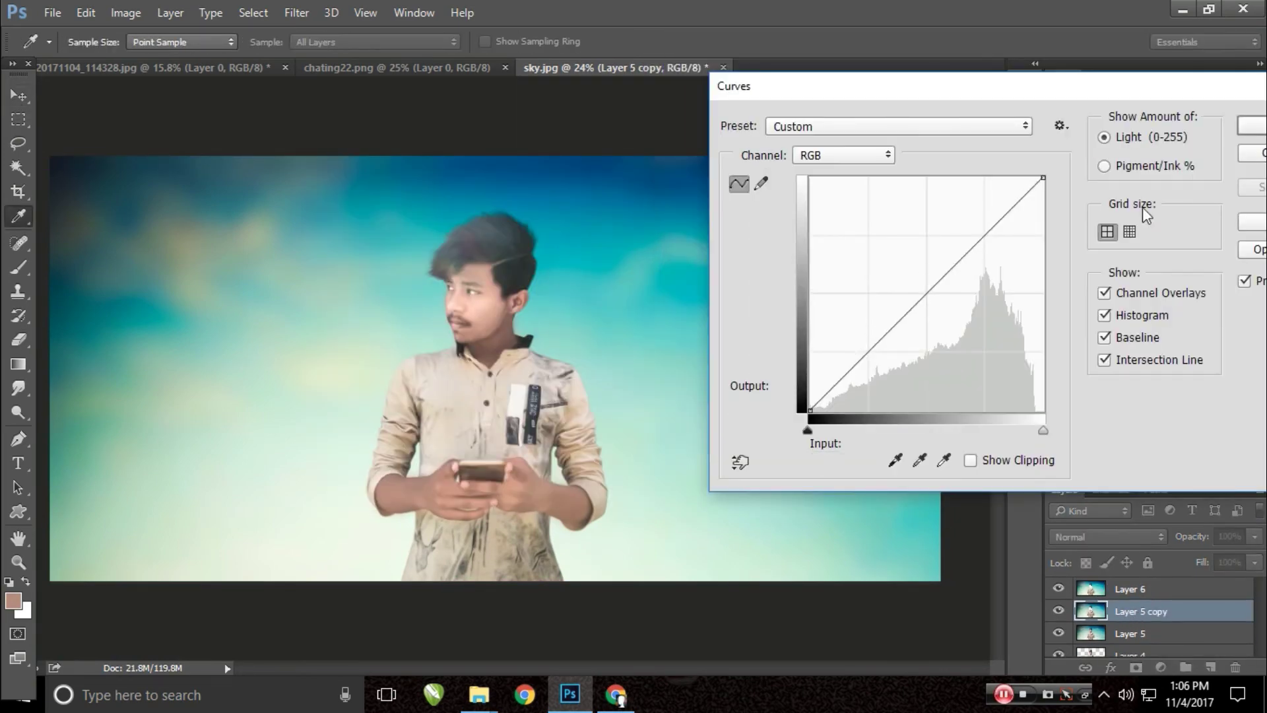
key("Escape")
key("v")
left_click(1152, 594)
- Bring the chating22.png chat bubbles into sky.jpg, scale to about 82%, and place them left of the man
left_click(396, 67)
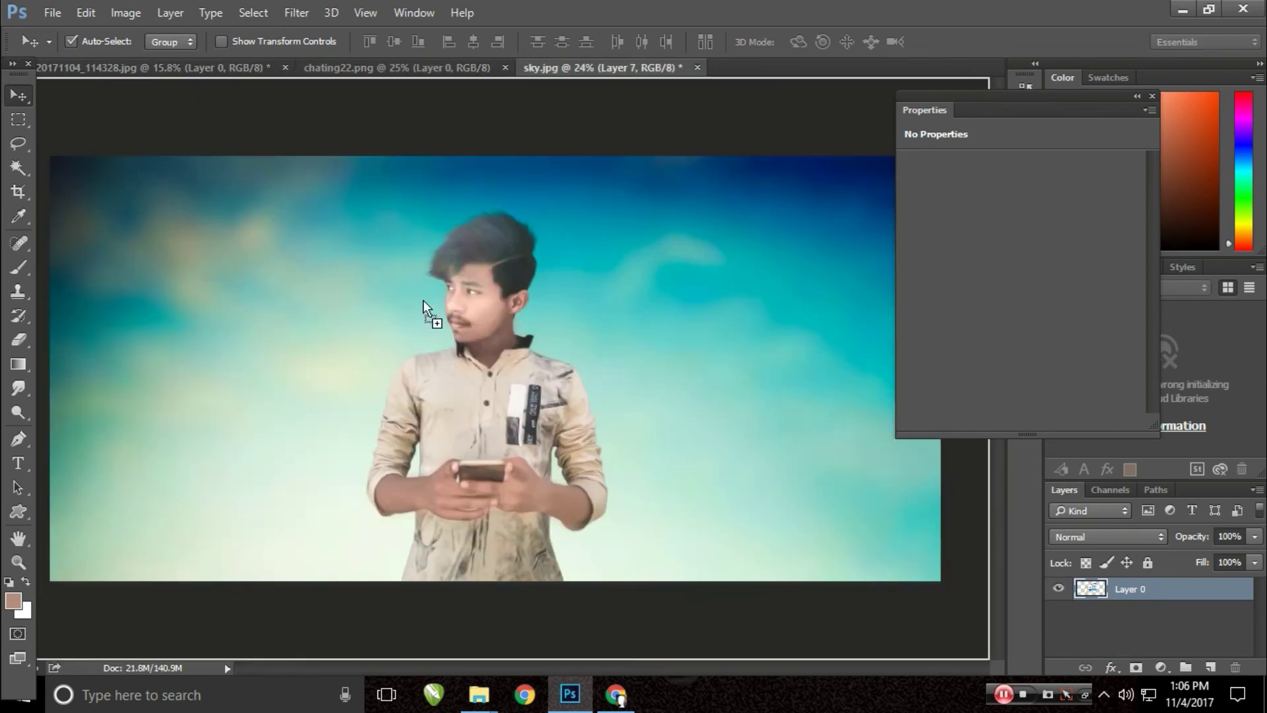
mouse_move(424, 274)
left_mouse_down()
mouse_move(465, 426)
mouse_move(321, 425)
left_mouse_up()
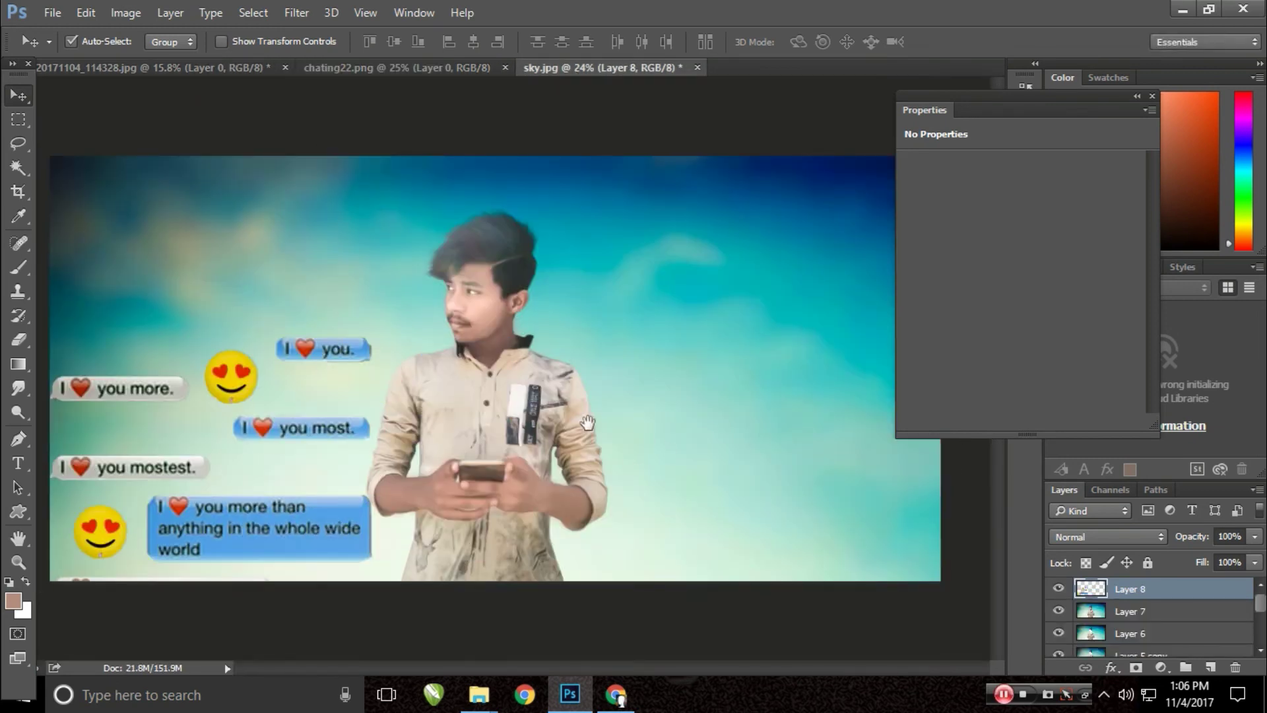
key("ctrl+t")
left_click_drag(381, 284, 347, 250)
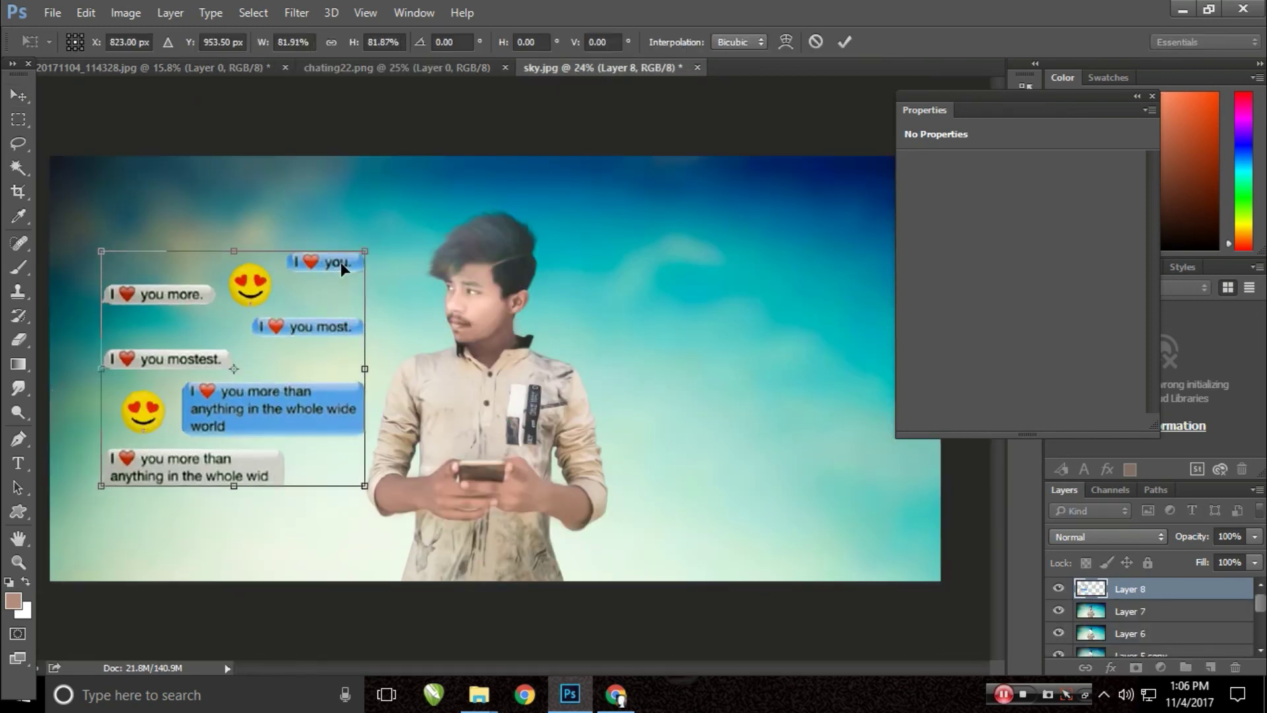
key("Return")
key("ctrl+minus")
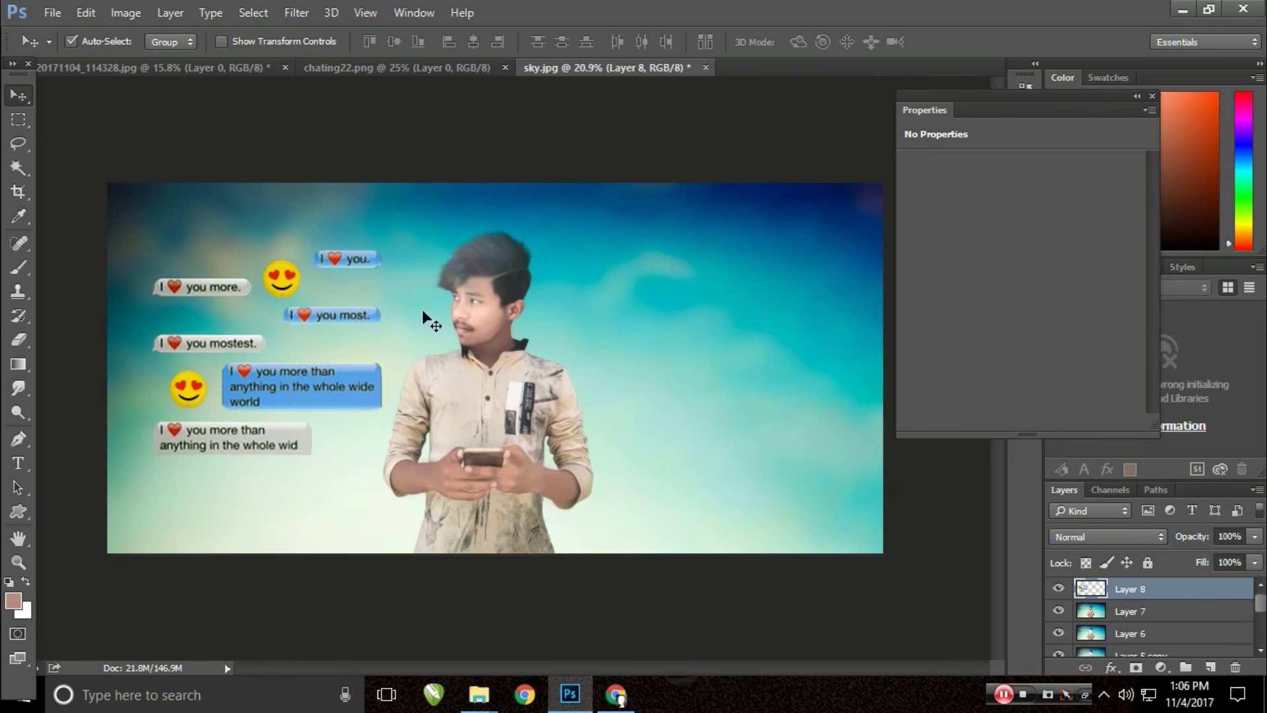
left_click_drag(405, 271, 405, 287)
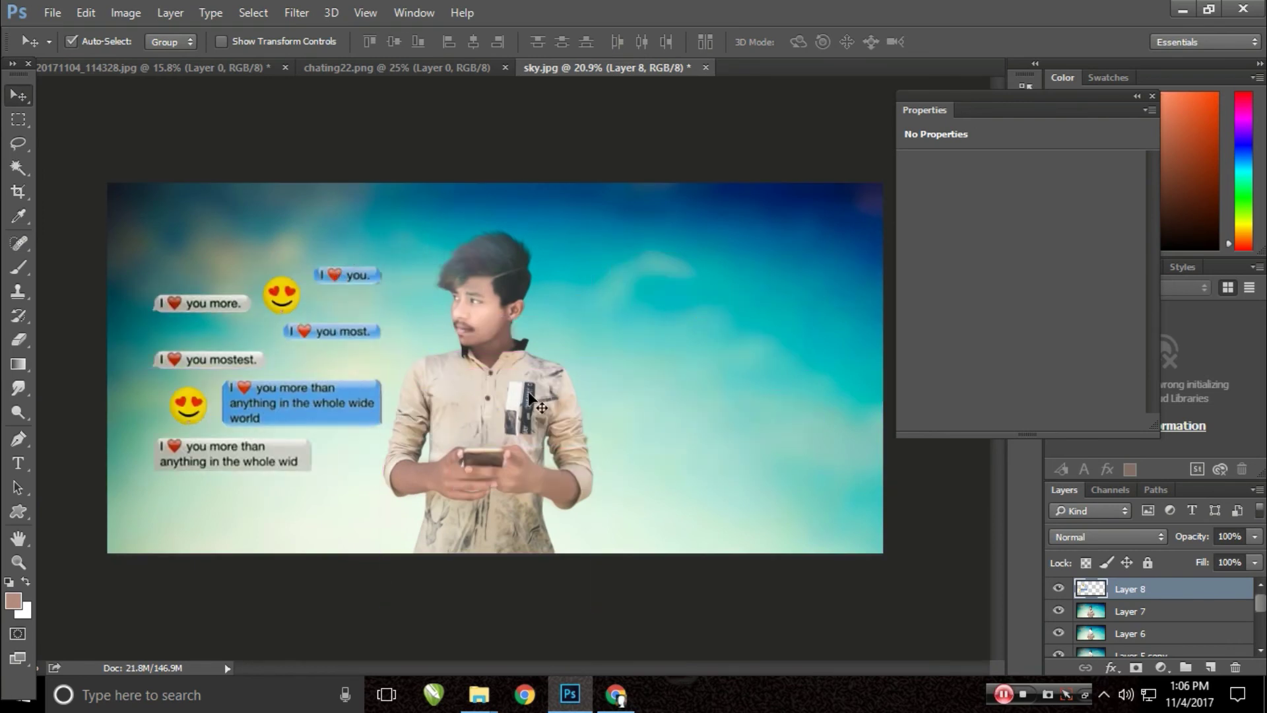
key("ctrl+t")
left_click_drag(351, 284, 346, 287)
key("Return")
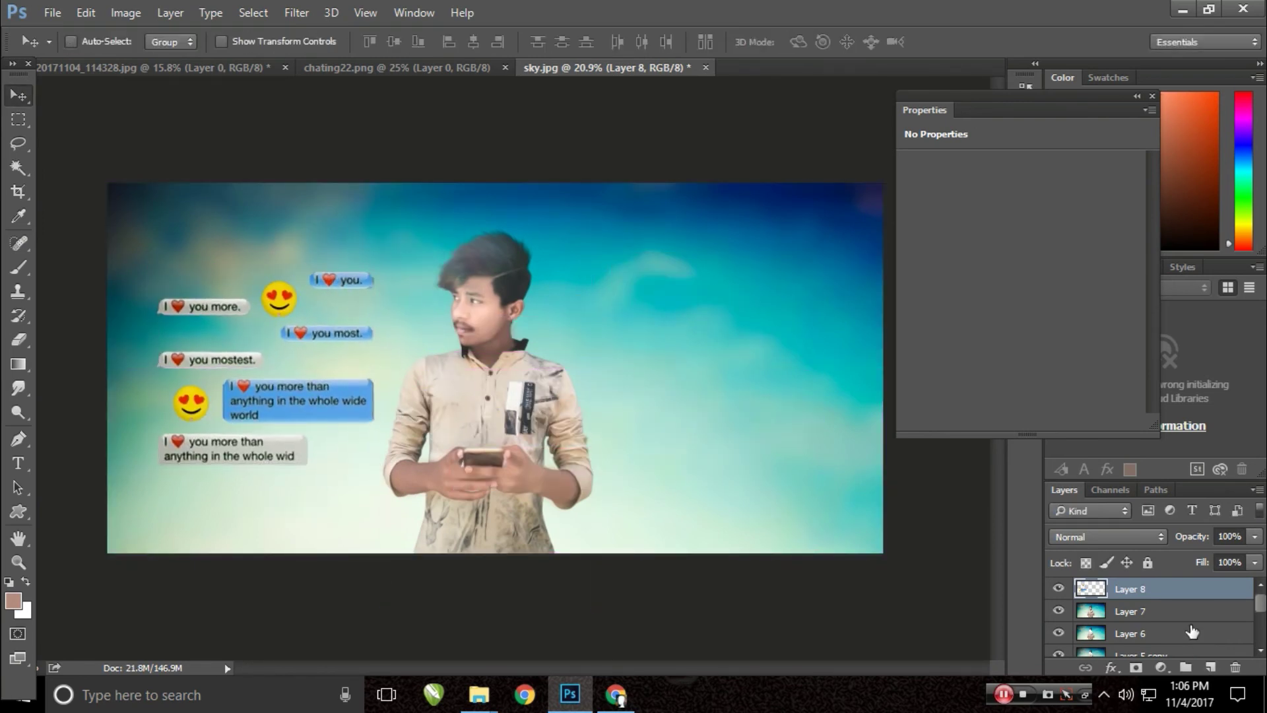
- Give the chat-bubble layer an Outer Glow layer style with adjusted spread
scroll(391, 401, "up", 2)
double_click(1175, 588)
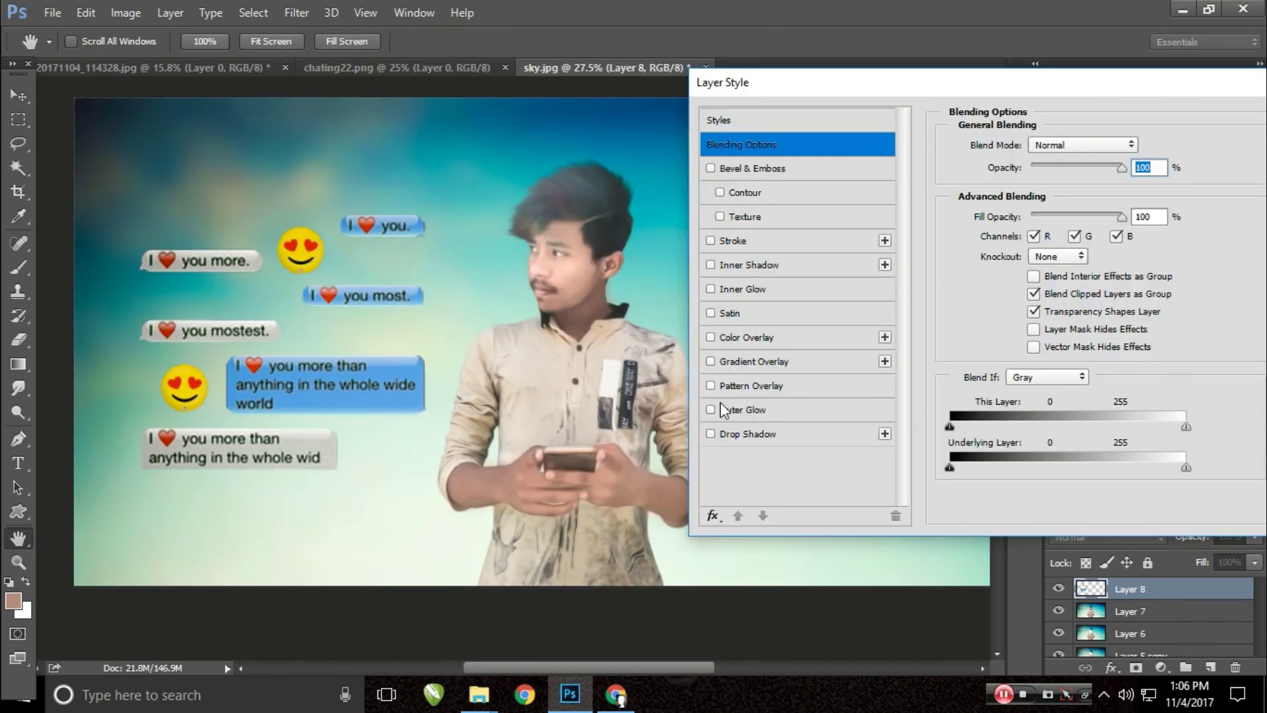
left_click(711, 410)
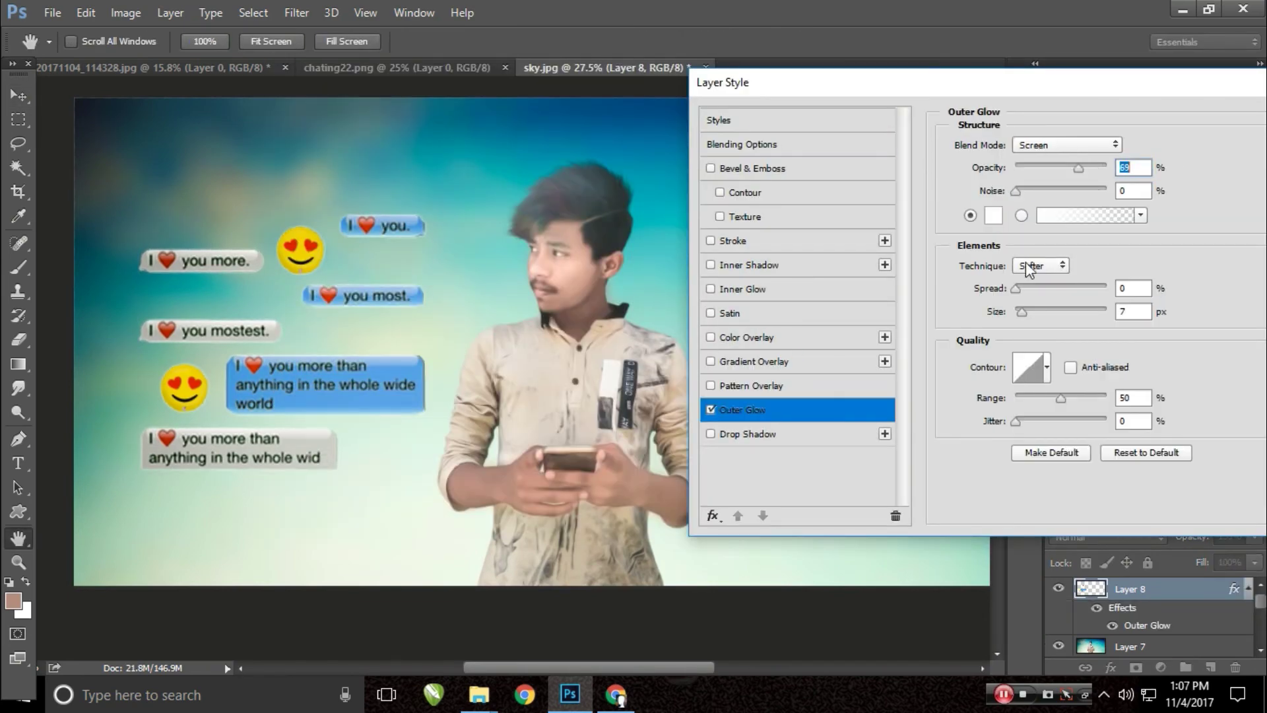
left_click_drag(1016, 289, 1039, 288)
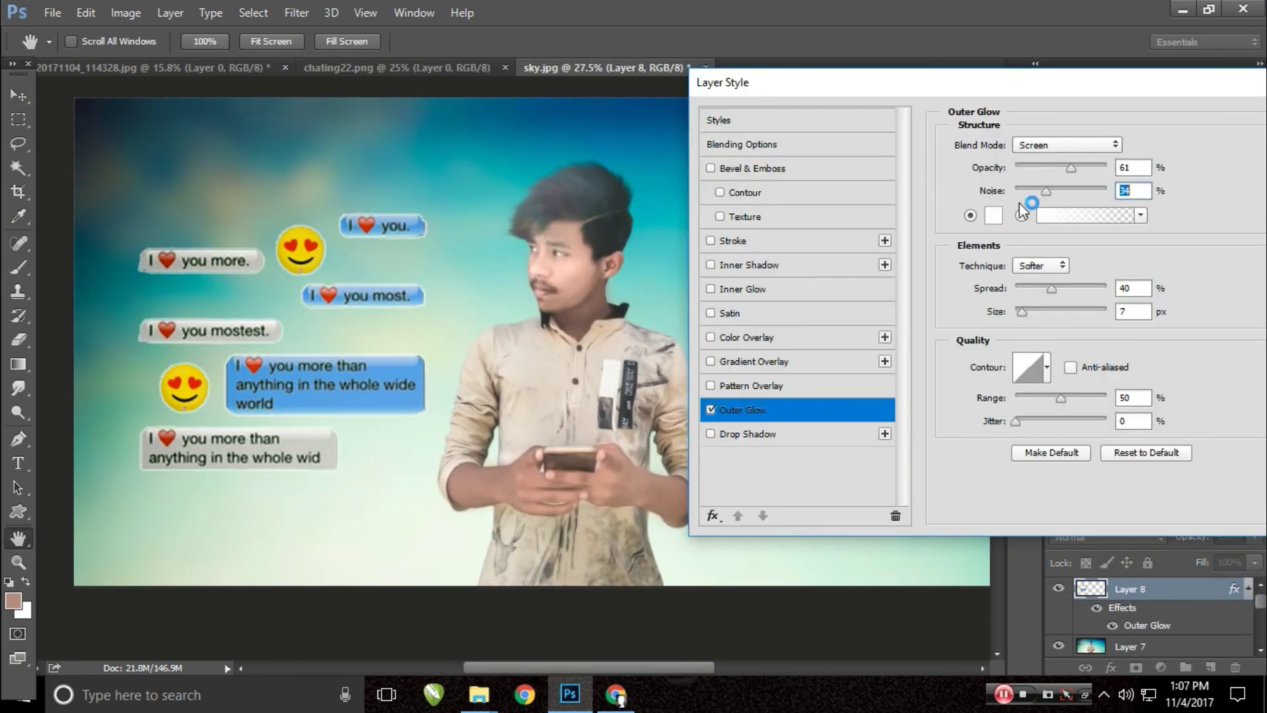
left_click_drag(1028, 296, 1028, 321)
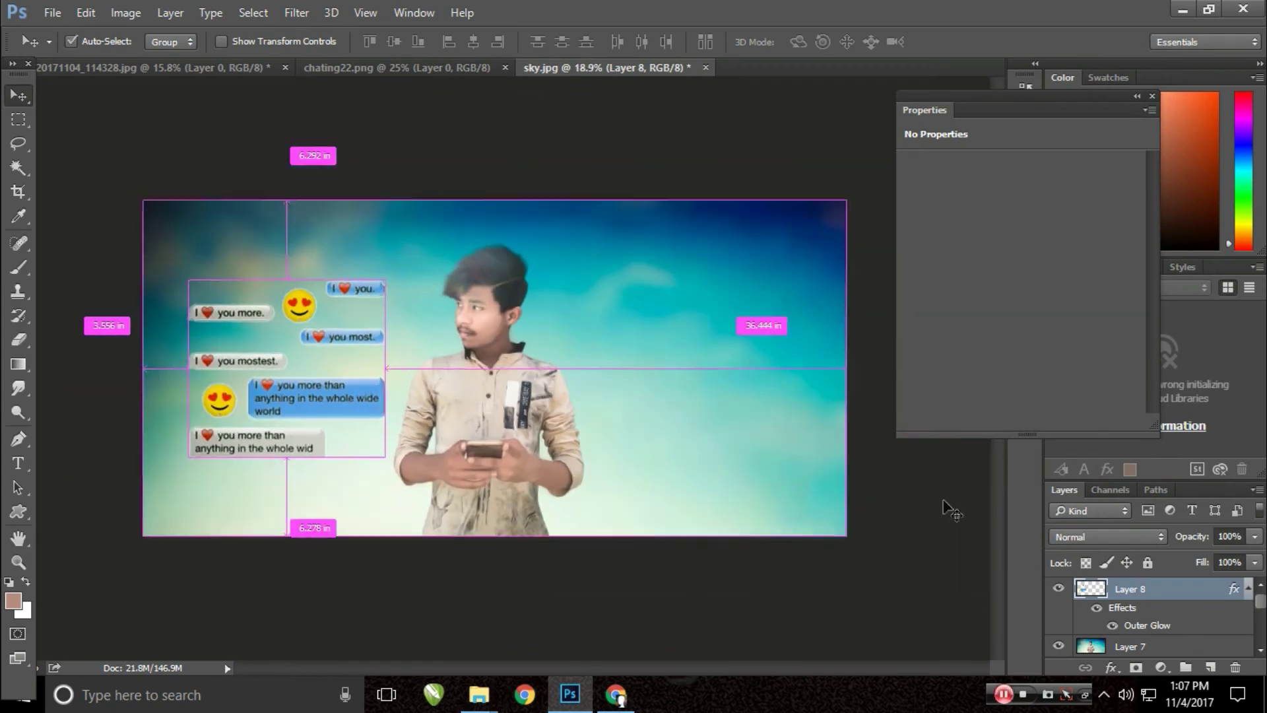
- Open Color Efex Pro 4 on a merged copy and add a lowered, rectangular Vignette: Lens
key("ctrl+j")
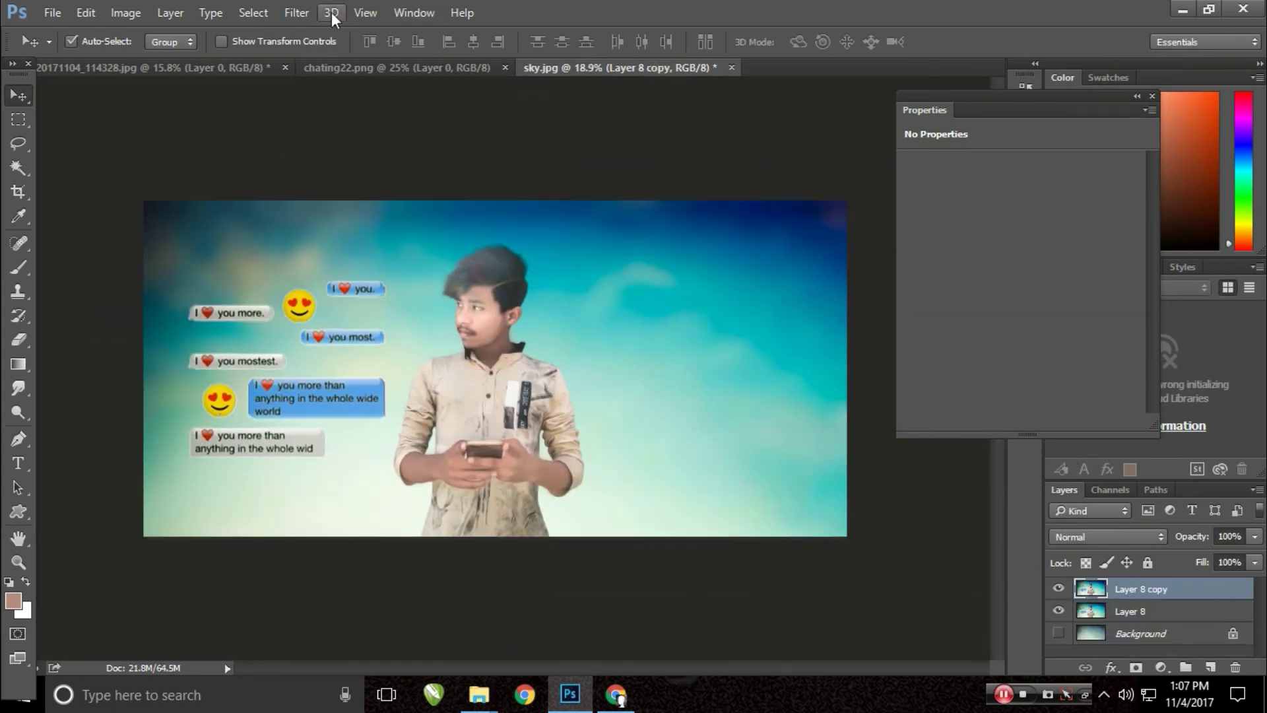
left_click(297, 12)
left_click(650, 442)
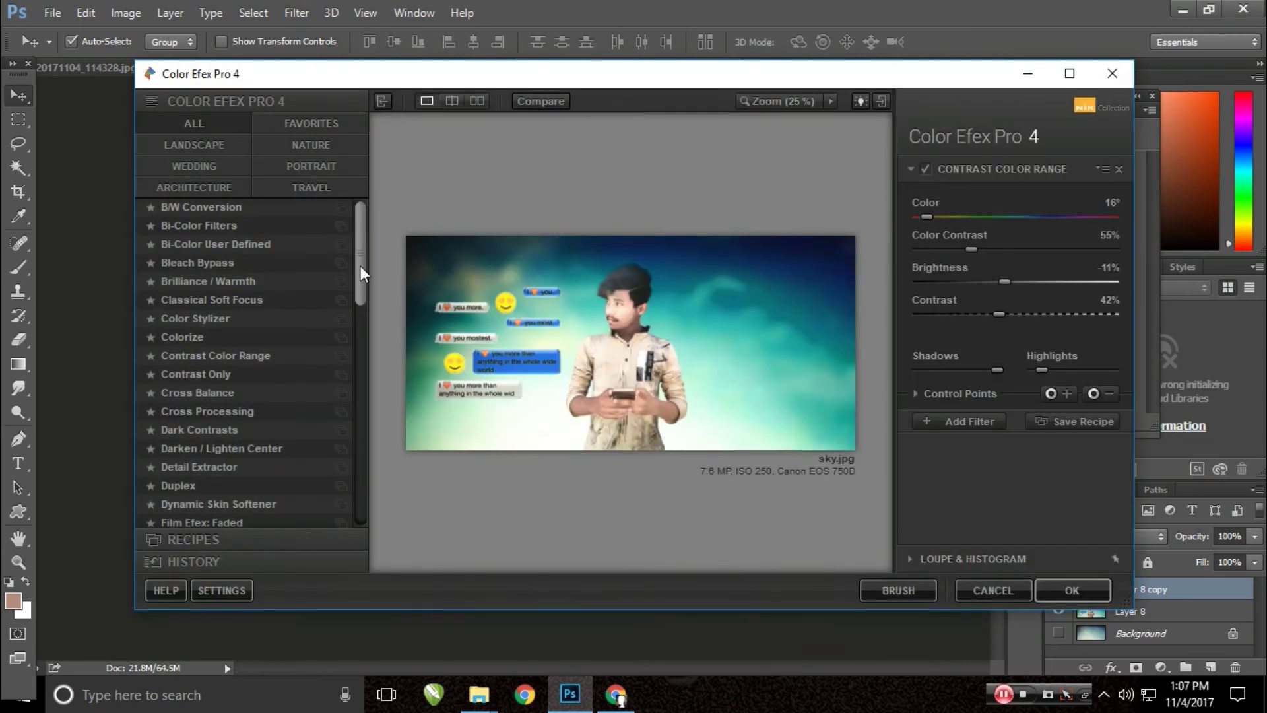
scroll(264, 396, "down", 10)
left_click(208, 500)
left_click(219, 470)
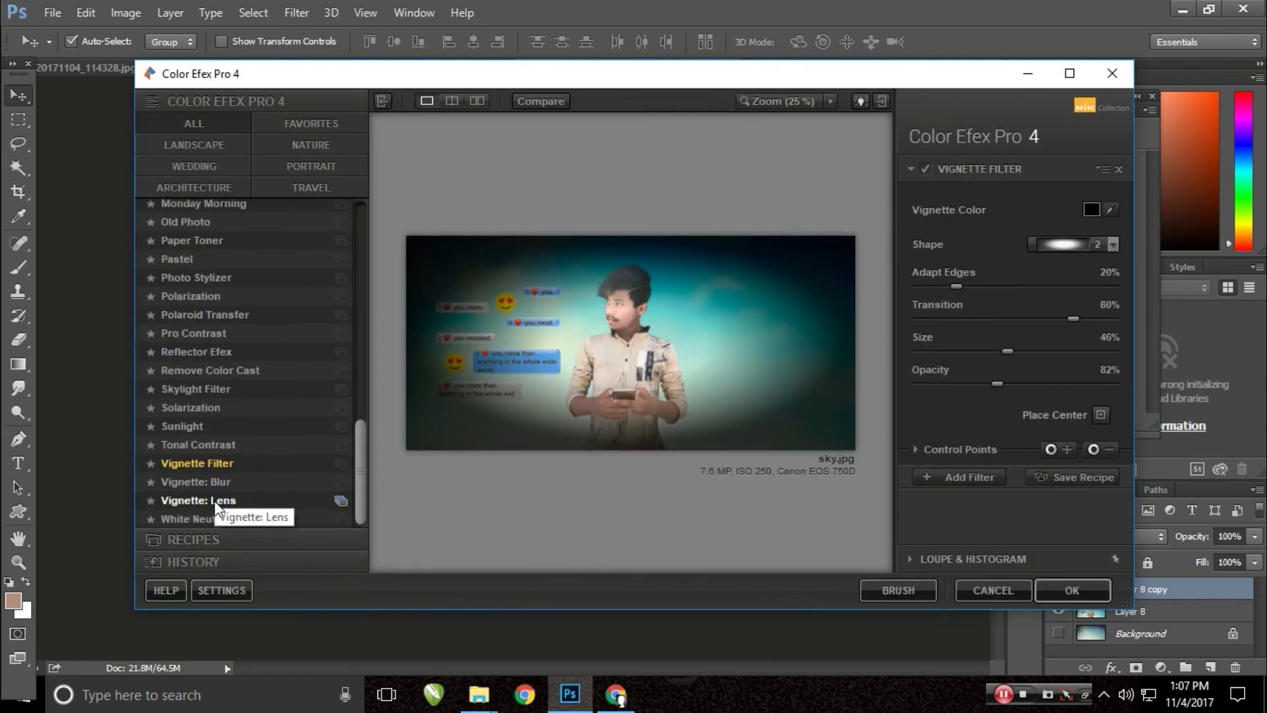
left_click(223, 500)
left_click_drag(1034, 217, 1028, 217)
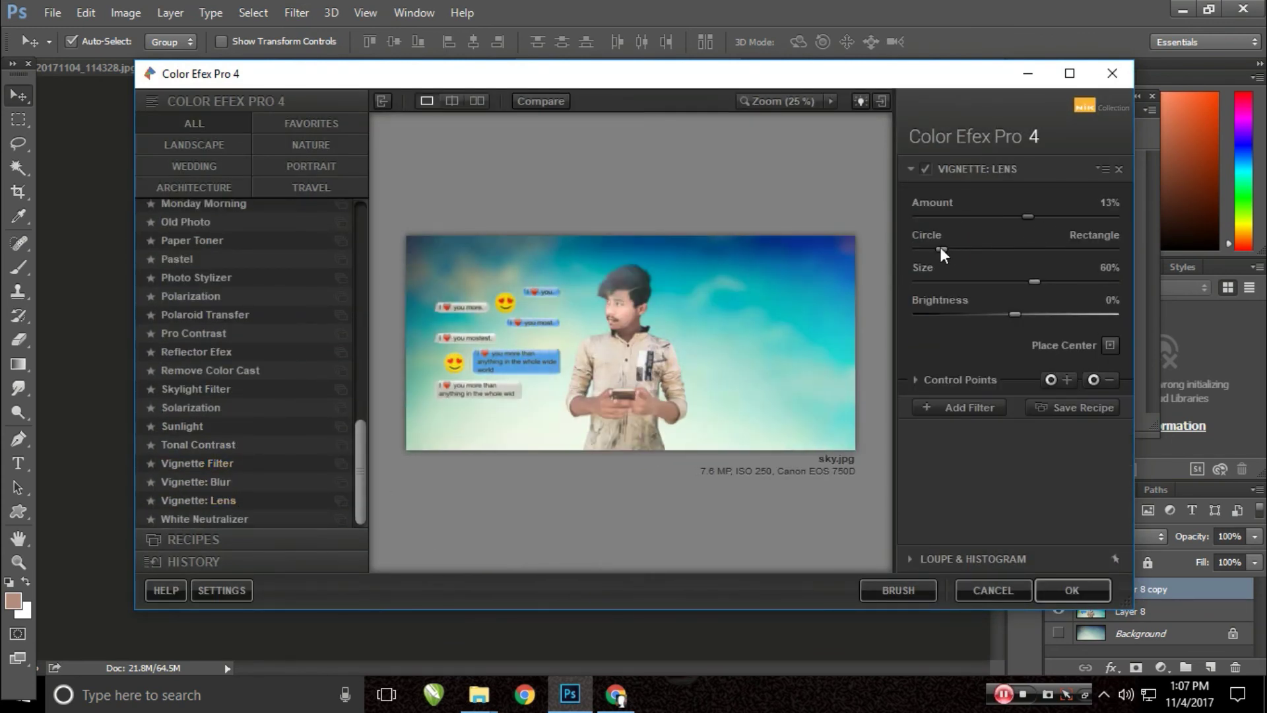
mouse_move(941, 249)
left_mouse_down()
mouse_move(1050, 250)
mouse_move(1024, 283)
mouse_move(1017, 323)
left_mouse_up()
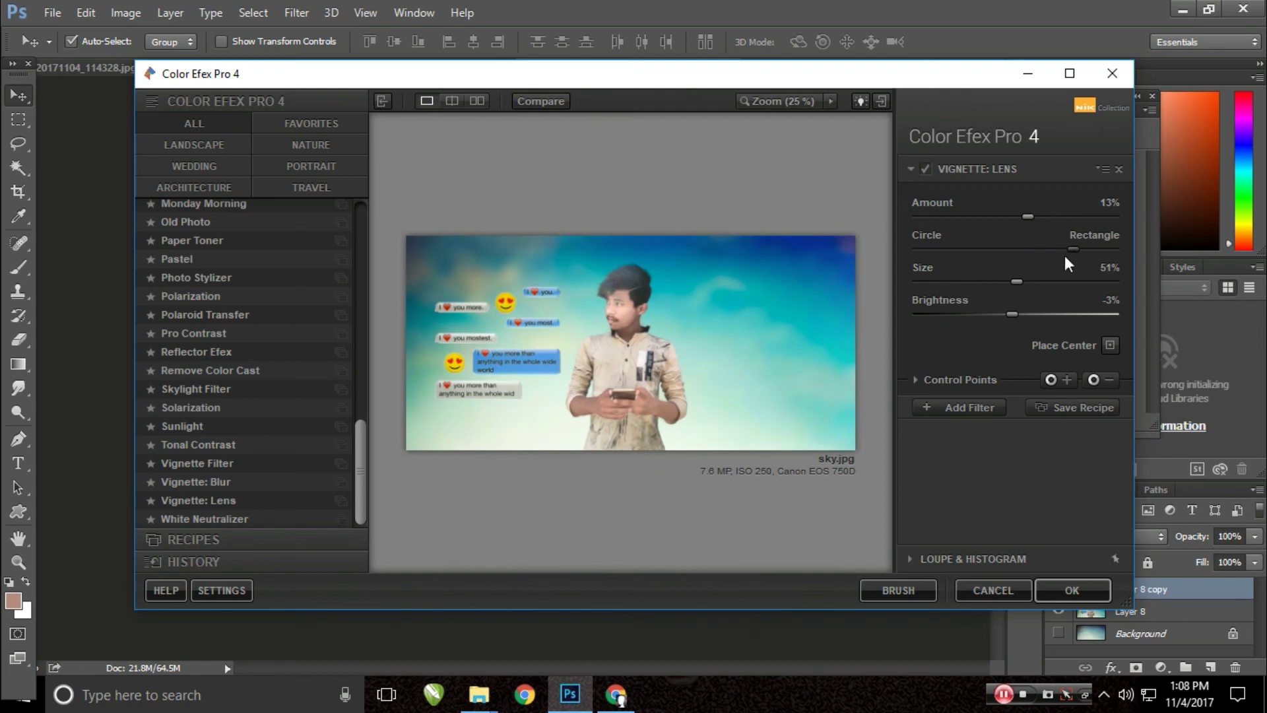
mouse_move(1073, 250)
left_mouse_down()
mouse_move(1023, 249)
mouse_move(1025, 216)
left_mouse_up()
- Stack a Vignette Filter with smaller size, softer transition and lower opacity, and confirm
left_click(957, 407)
left_click(246, 463)
mouse_move(969, 380)
left_mouse_down()
mouse_move(912, 396)
mouse_move(947, 379)
mouse_move(932, 411)
left_mouse_up()
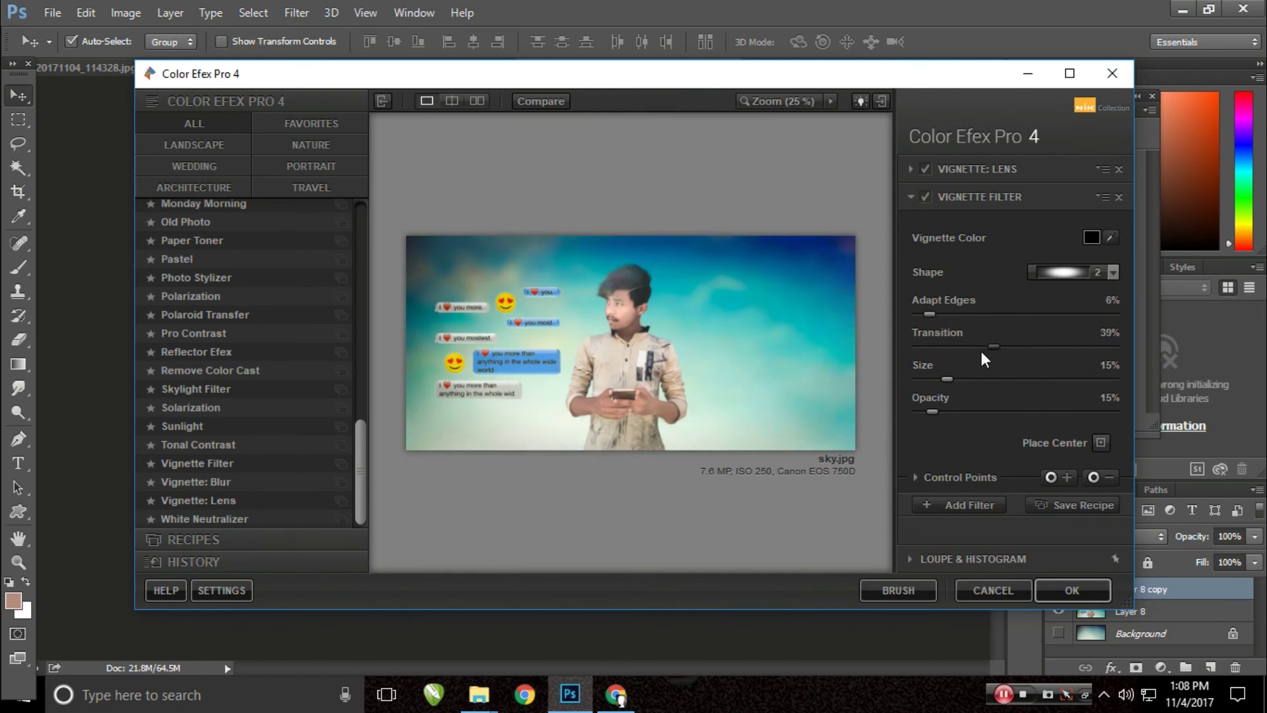
mouse_move(993, 347)
left_mouse_down()
mouse_move(968, 346)
mouse_move(931, 379)
left_mouse_up()
left_click(1065, 272)
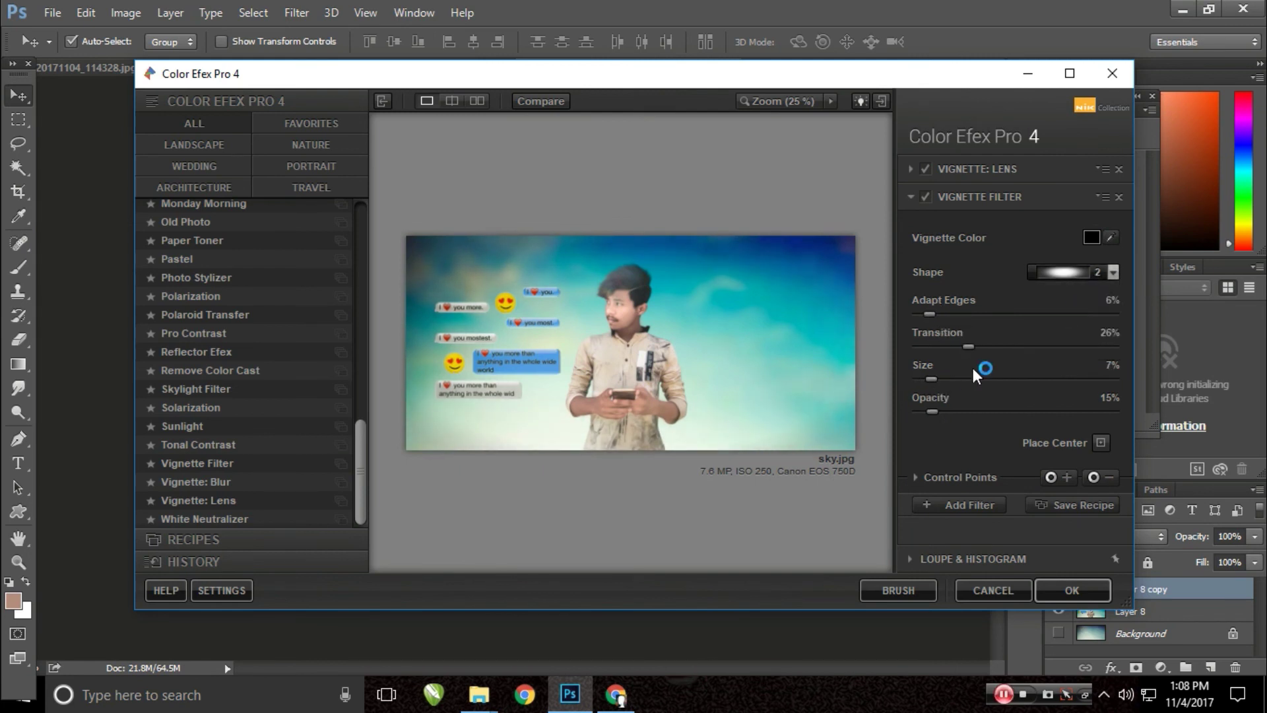
left_click_drag(930, 380, 918, 412)
key("Return")
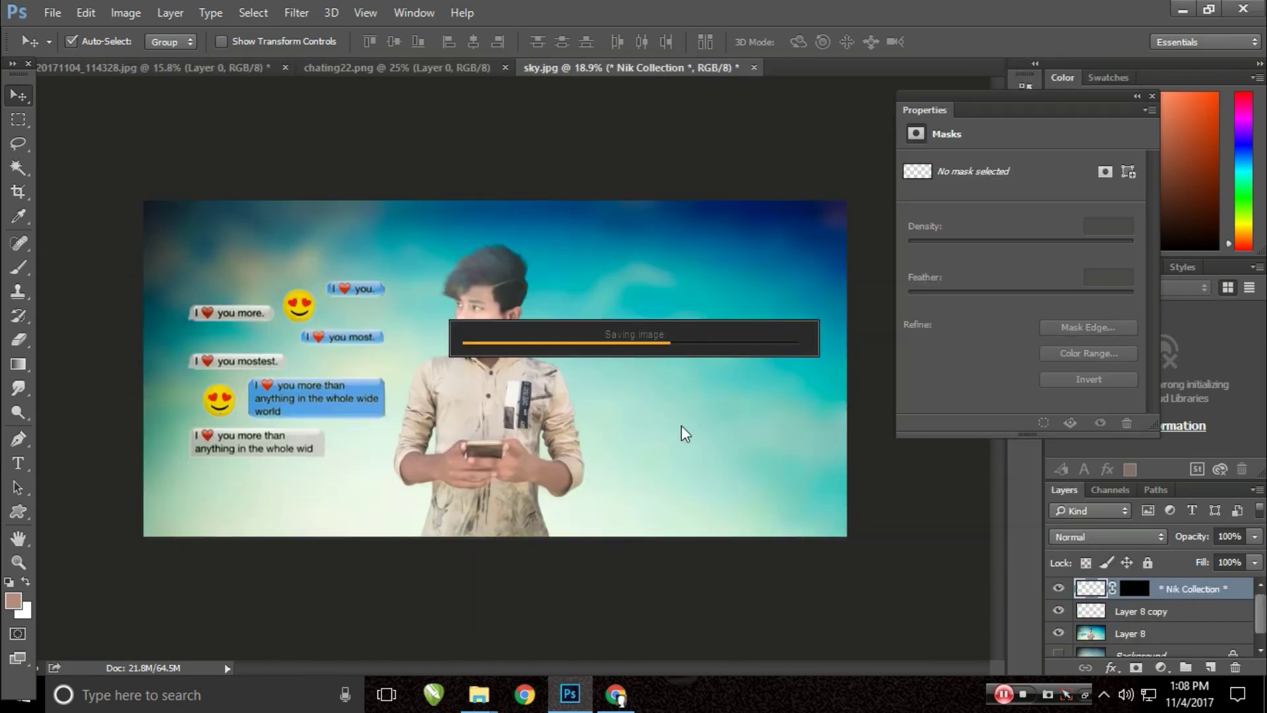
- In the Camera Raw Filter, raise Contrast to +27 and brighten aqua, green and blue luminance
left_click(296, 12)
left_click(362, 120)
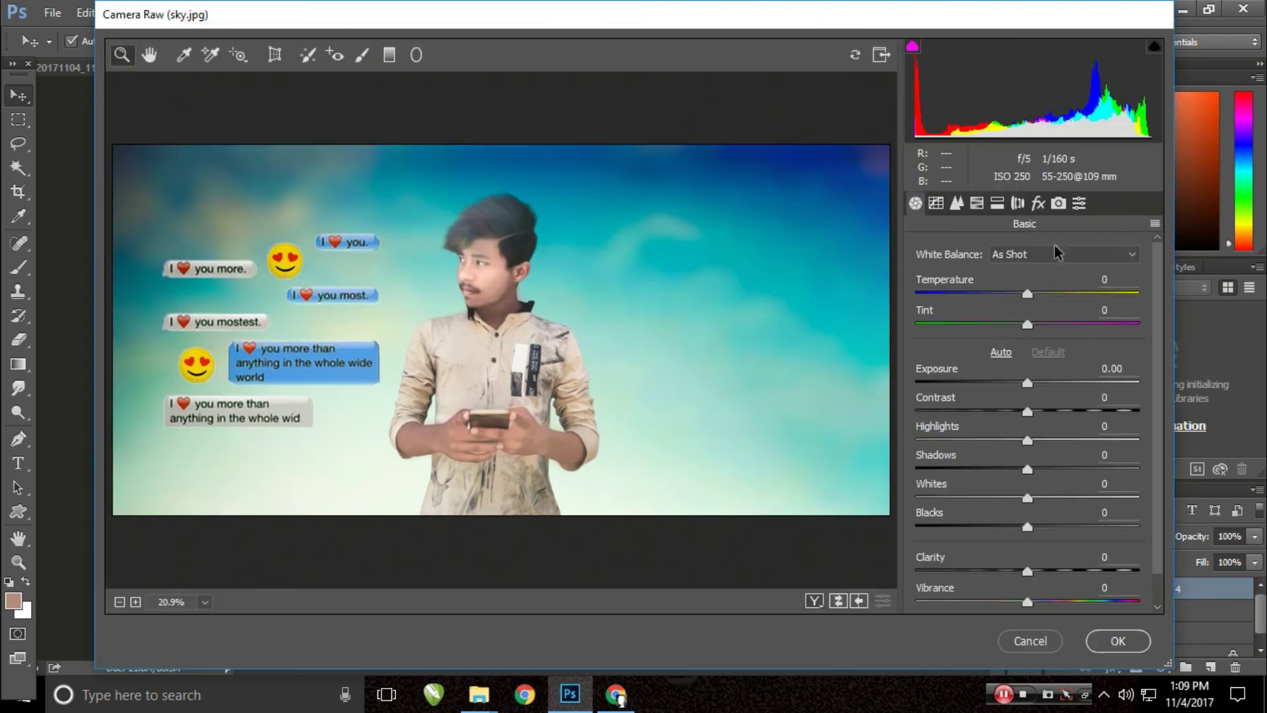
left_click_drag(1028, 410, 1052, 411)
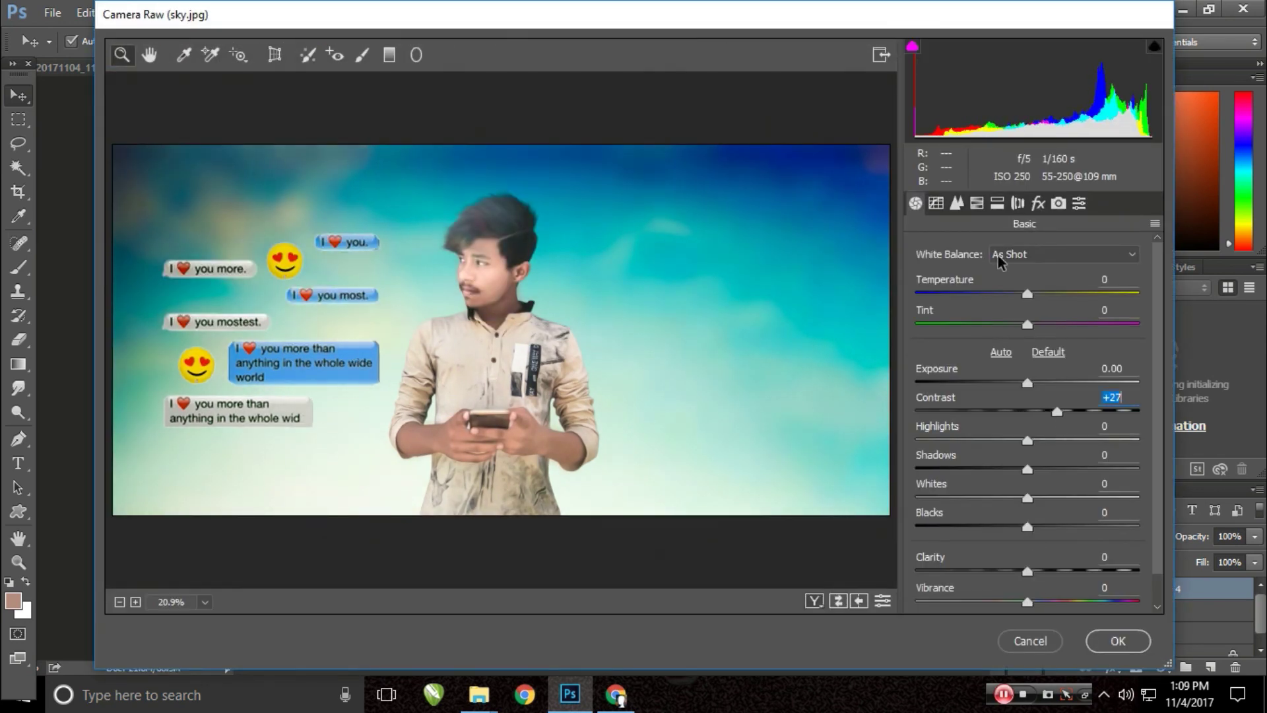
left_click(978, 205)
mouse_move(1033, 463)
left_mouse_down()
mouse_move(1064, 463)
mouse_move(1043, 431)
left_mouse_up()
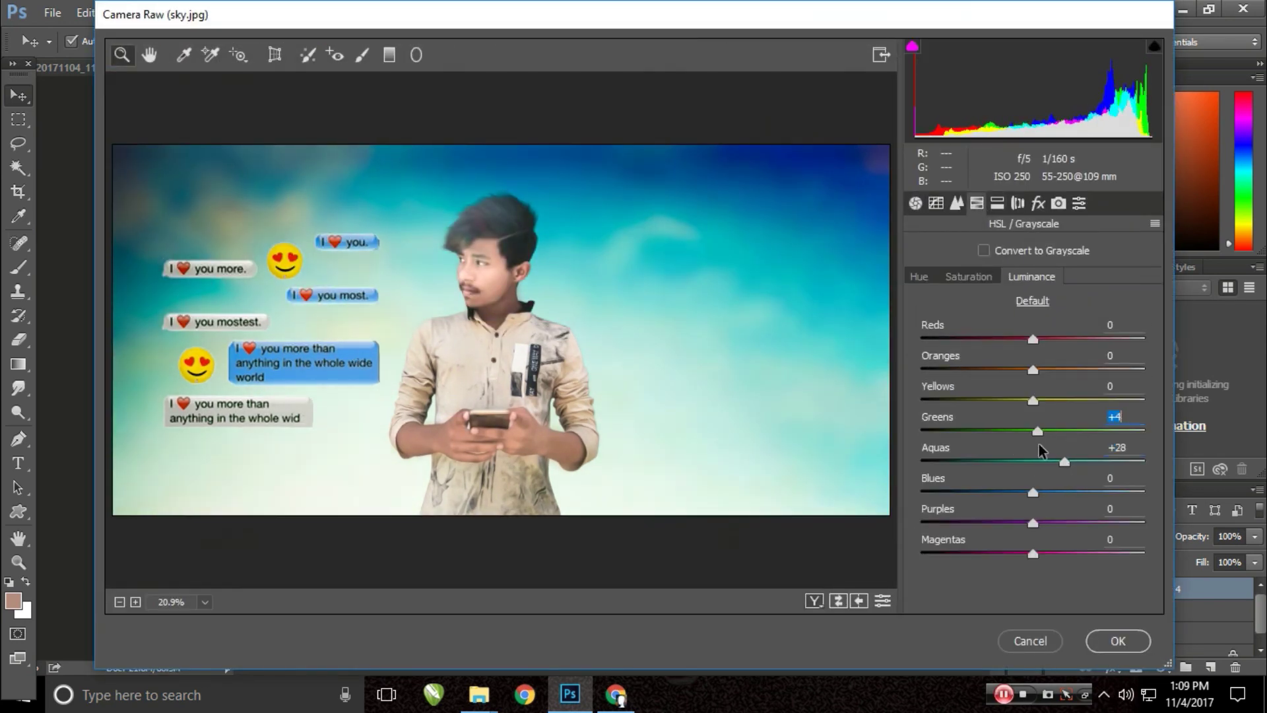
mouse_move(1033, 492)
left_mouse_down()
mouse_move(1073, 489)
mouse_move(1028, 492)
mouse_move(1051, 493)
left_mouse_up()
left_click_drag(1033, 370, 1046, 370)
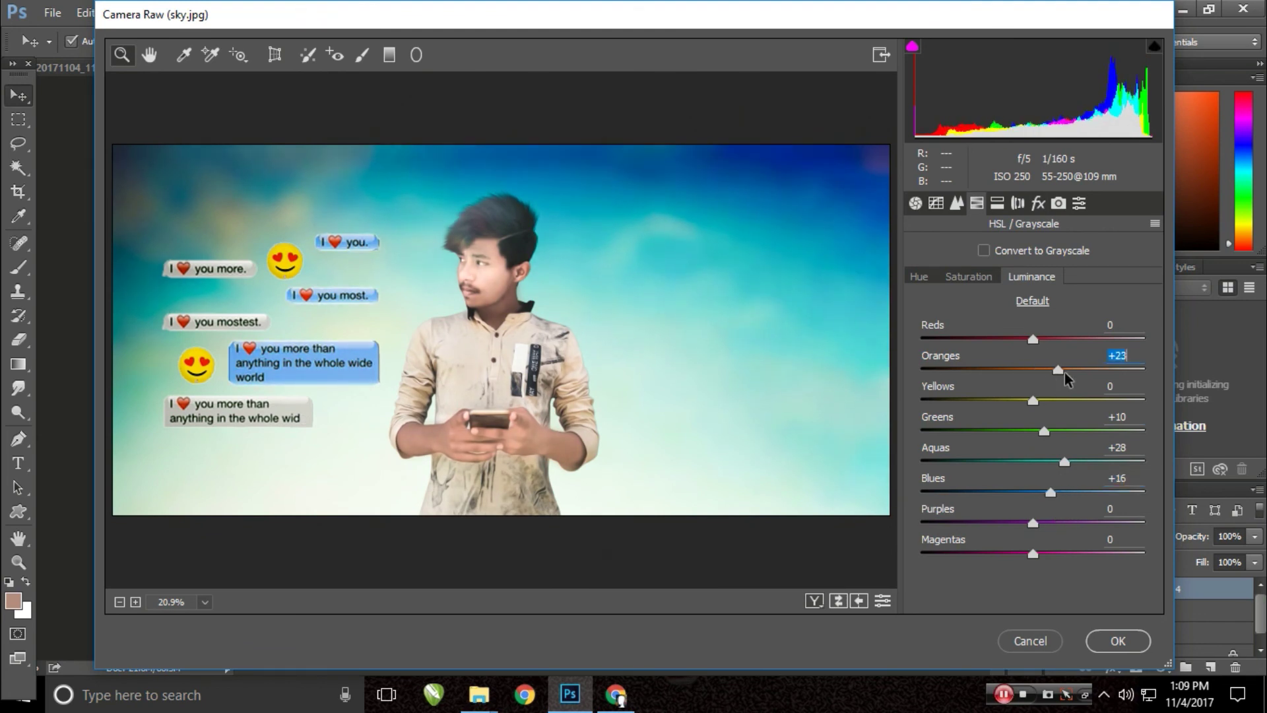
- Shift the aqua and blue hues, set vignette -13 and Saturation -13, and apply
left_click(918, 277)
mouse_move(1032, 462)
left_mouse_down()
mouse_move(1055, 462)
mouse_move(1012, 509)
mouse_move(1059, 541)
left_mouse_up()
left_click(1018, 202)
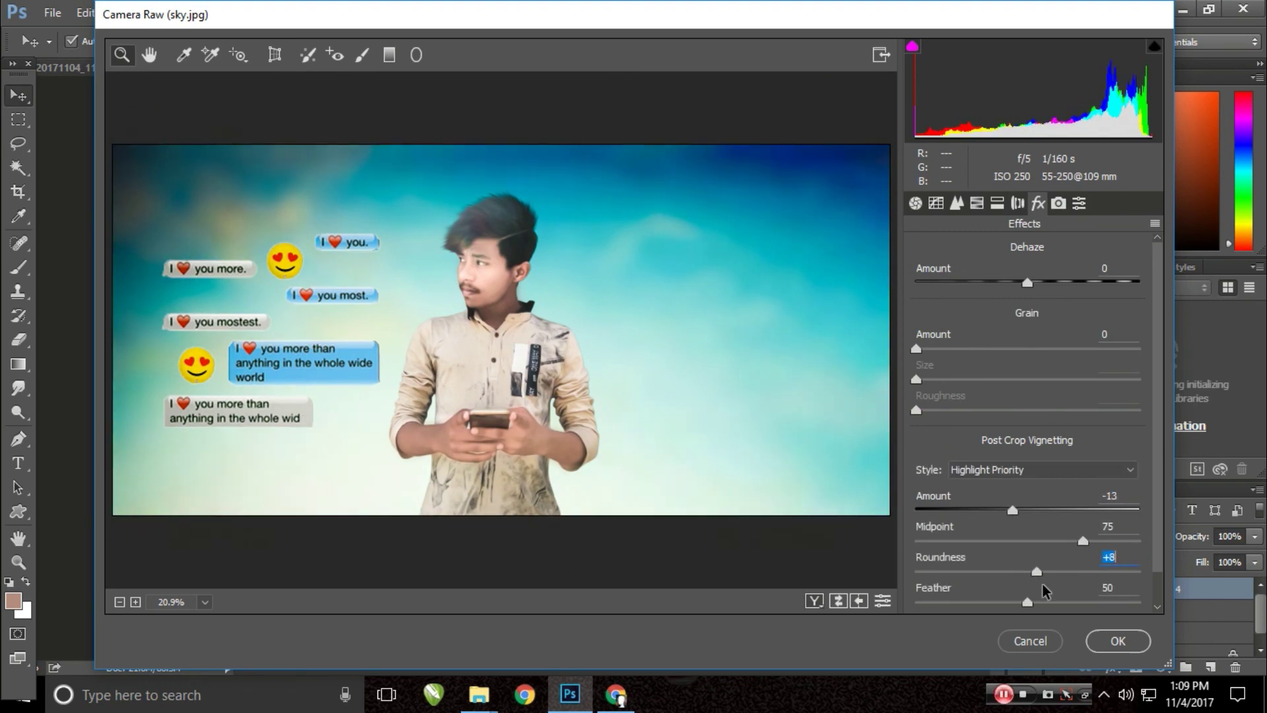
left_click(936, 203)
left_click_drag(1027, 597, 1042, 598)
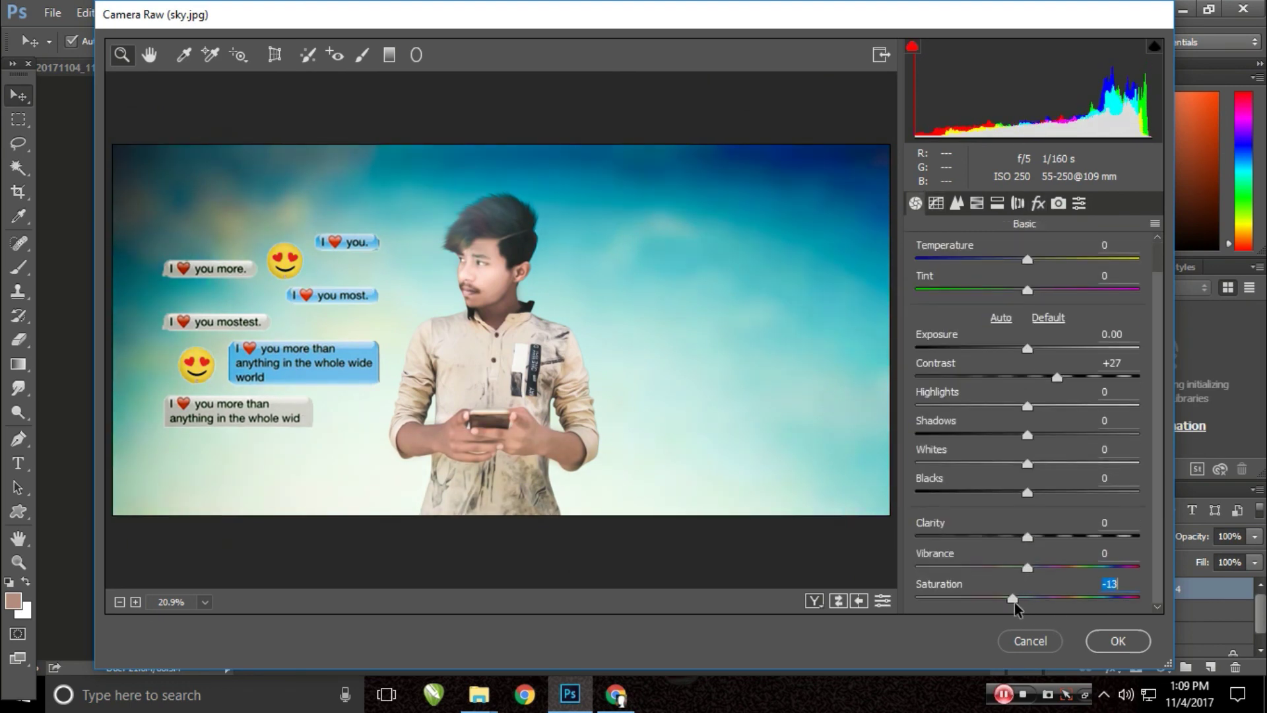
key("Return")
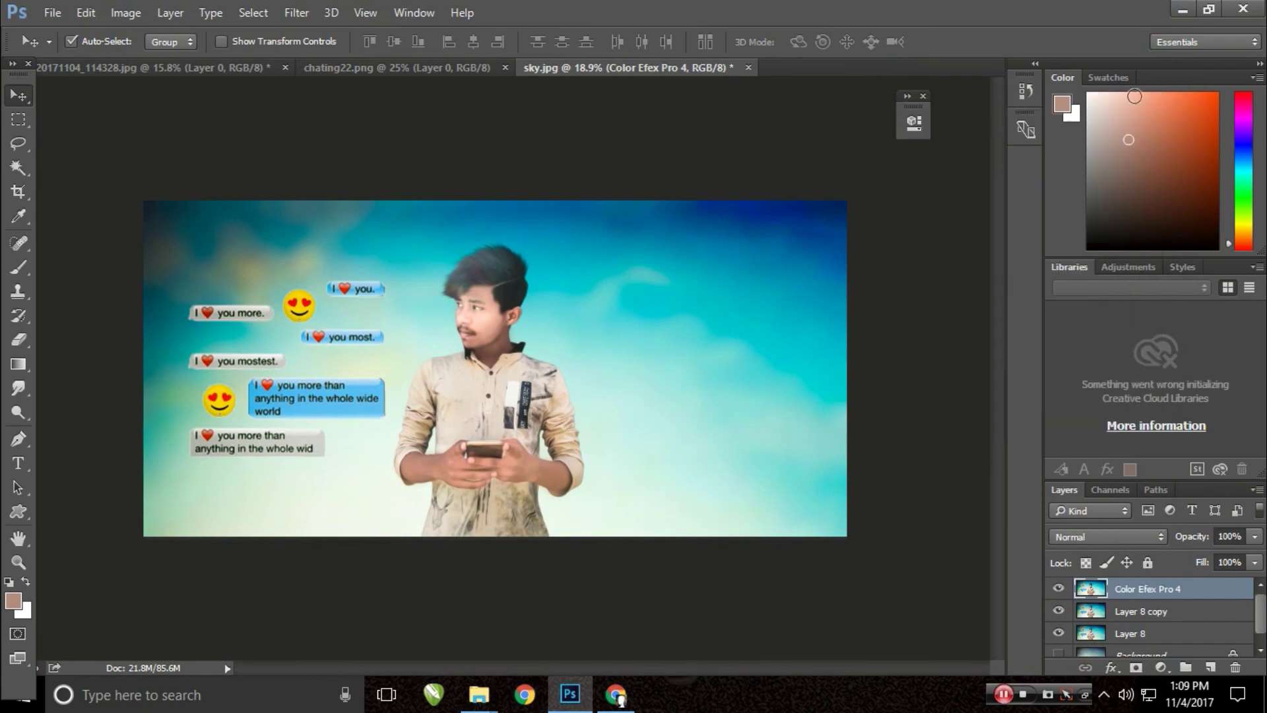